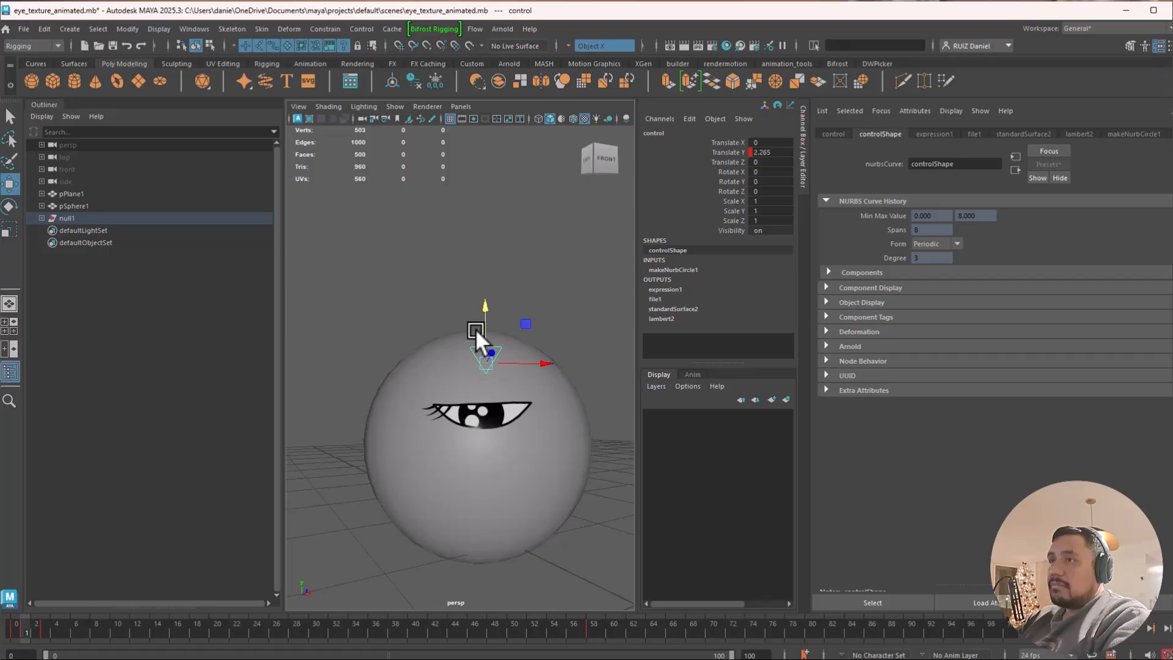
Scrub the timeline to preview the animated eye texture on the sphere
{"action": "left_click_drag", "start_coordinate": [28, 618], "coordinate": [75, 621]}
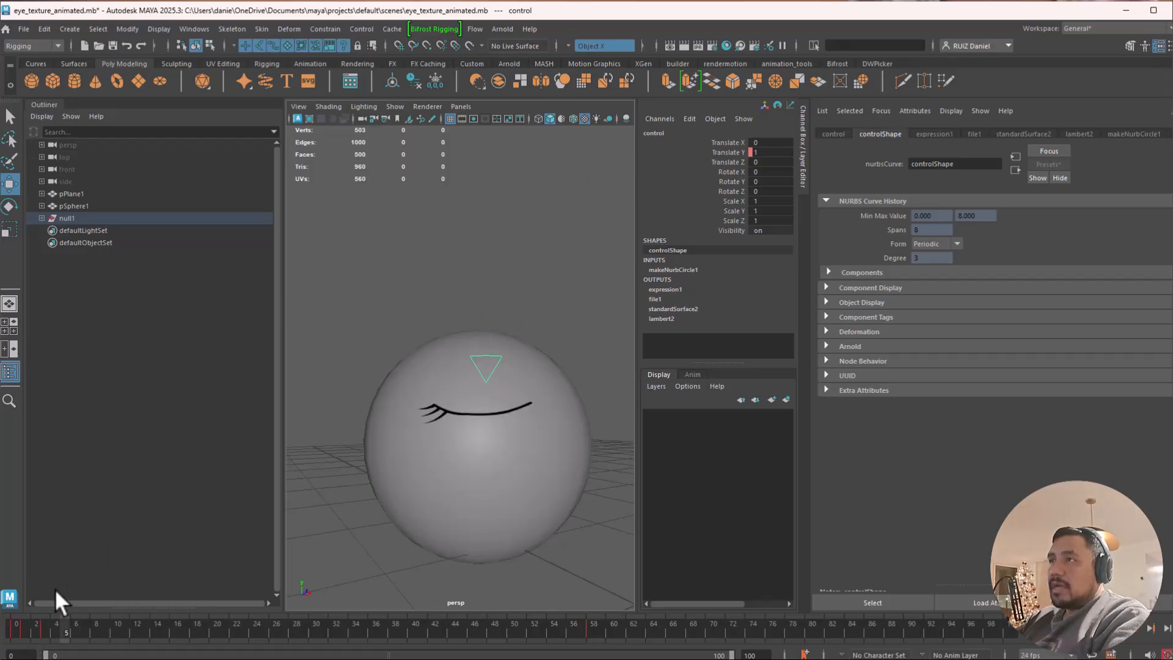
{"action": "left_click_drag", "start_coordinate": [273, 616], "coordinate": [85, 621]}
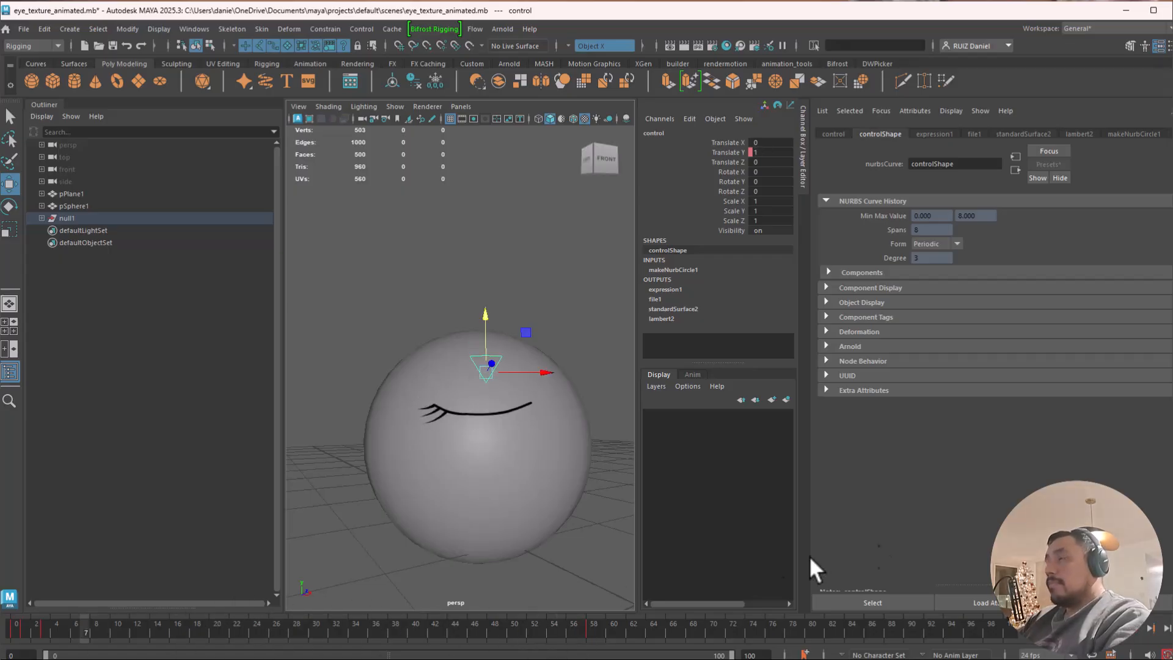
Start a new empty scene in place of the finished eye example
{"action": "left_click", "coordinate": [23, 28]}
{"action": "left_click", "coordinate": [53, 66]}
{"action": "left_click", "coordinate": [588, 363]}
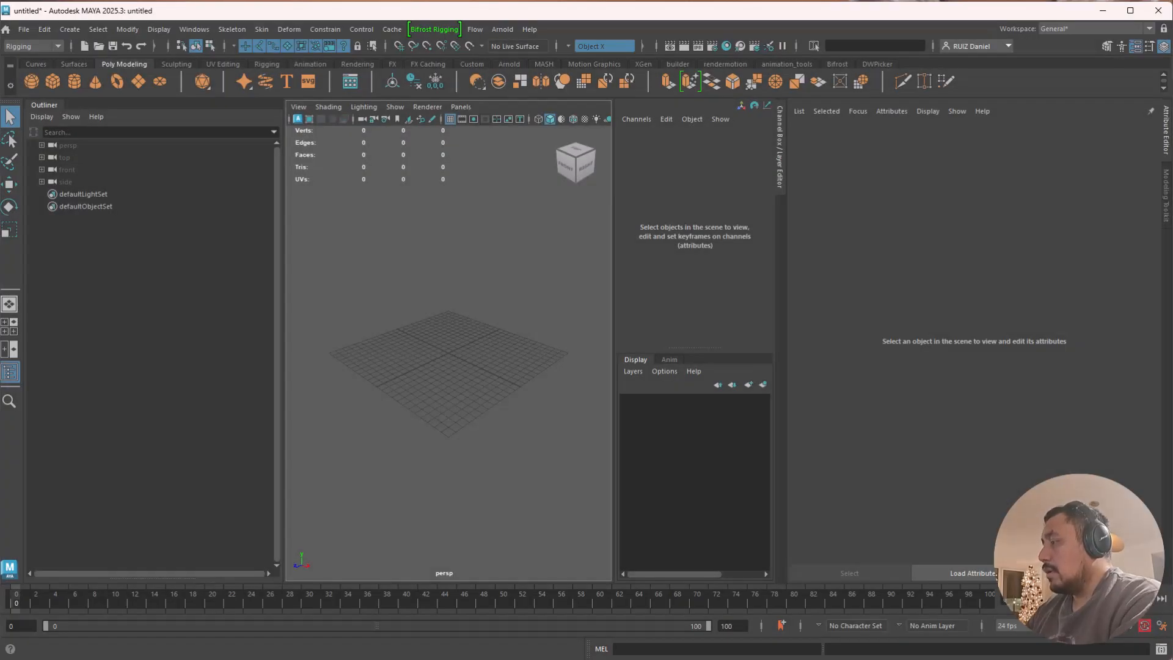
Switch to Affinity Designer and show the eye drawing layers one at a time, from closed to half-open to open
{"action": "key", "text": "alt+Tab"}
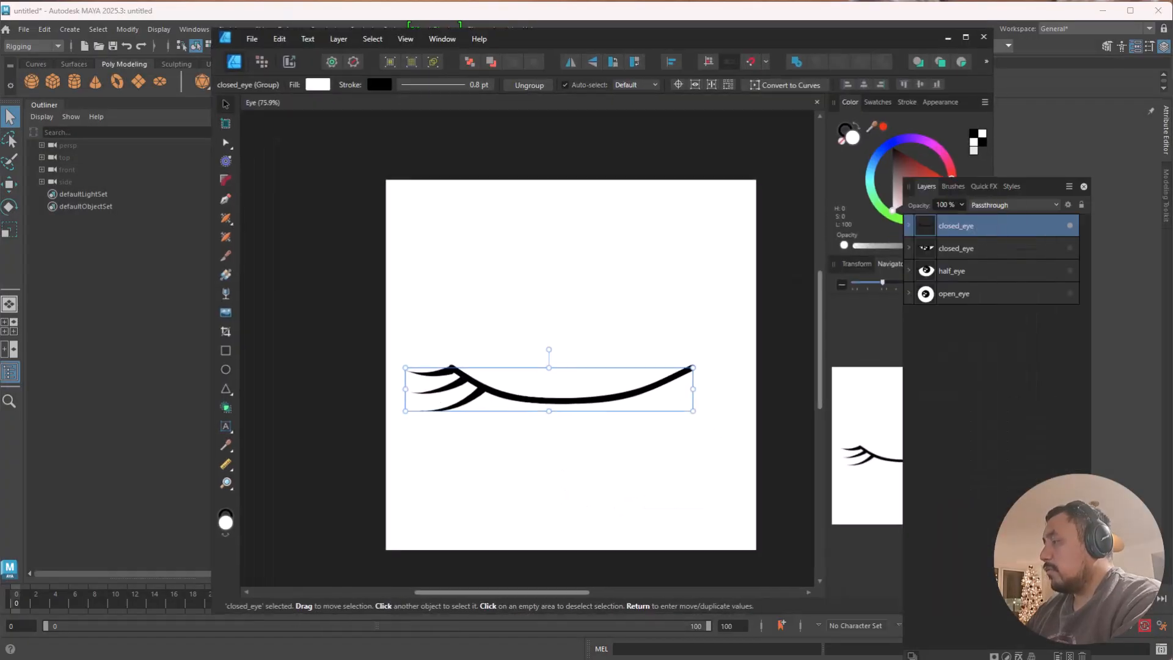
{"action": "left_click", "coordinate": [793, 234]}
{"action": "left_click", "coordinate": [1070, 225]}
{"action": "left_click", "coordinate": [1070, 271]}
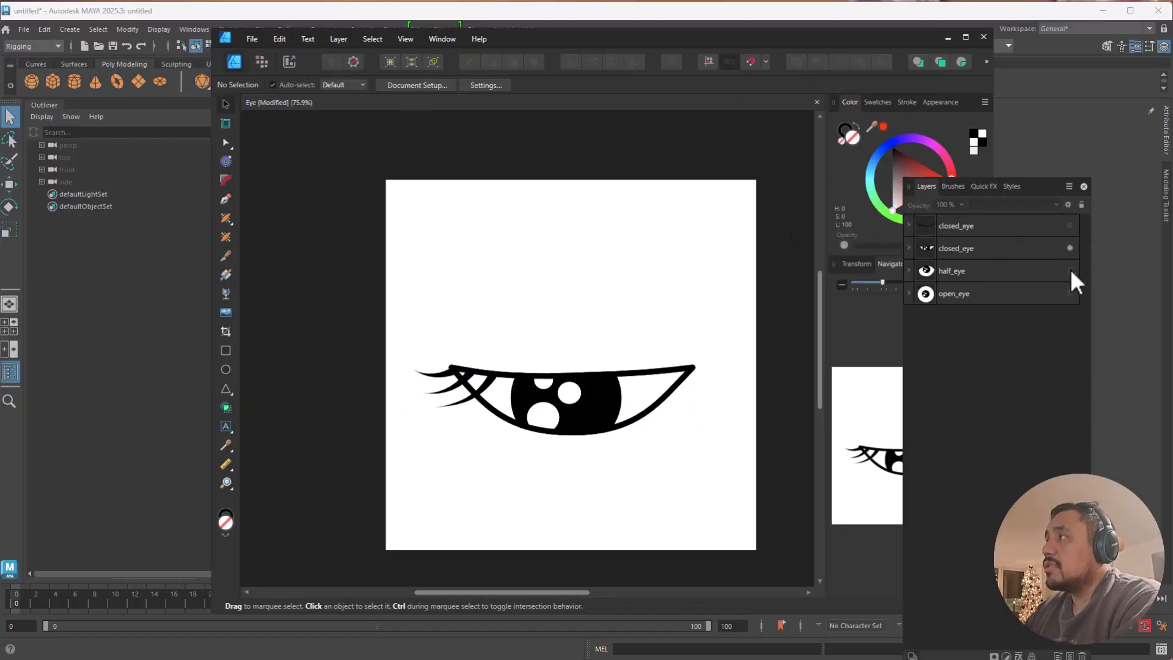
{"action": "left_click", "coordinate": [1070, 271]}
{"action": "left_click", "coordinate": [1070, 294]}
{"action": "left_click", "coordinate": [1070, 271]}
{"action": "left_click", "coordinate": [1070, 293]}
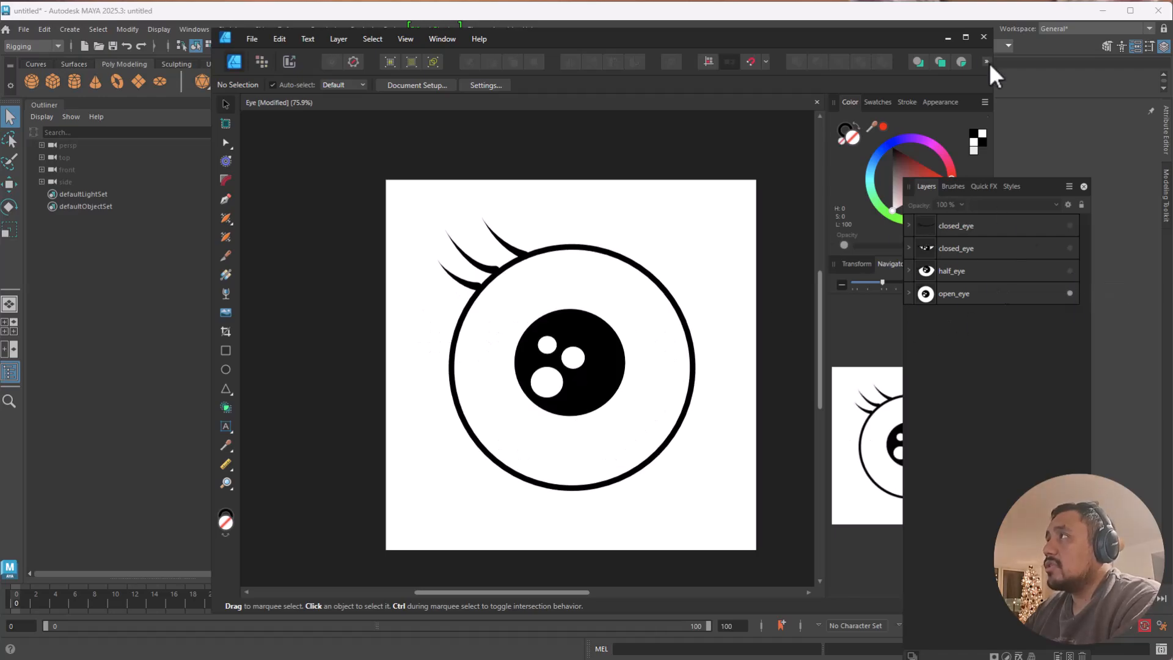
{"action": "left_click", "coordinate": [948, 38]}
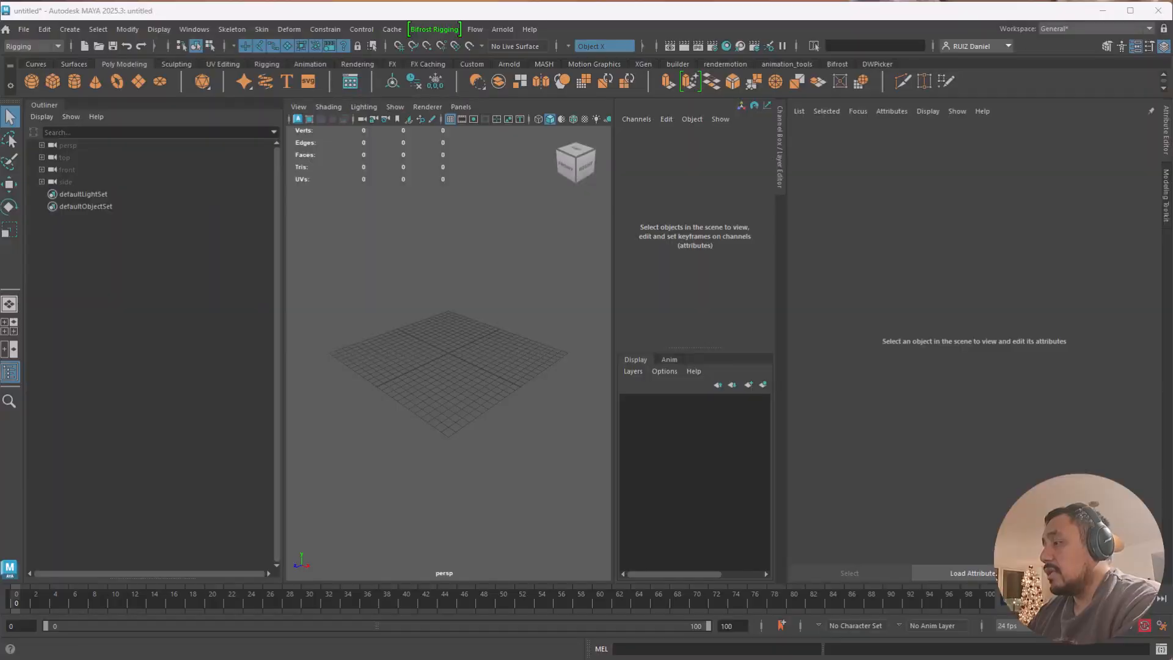
Switch to File Explorer and review the numbered files Eye000.exr to Eye003.exr in the eye folder
{"action": "key", "text": "alt+Tab"}
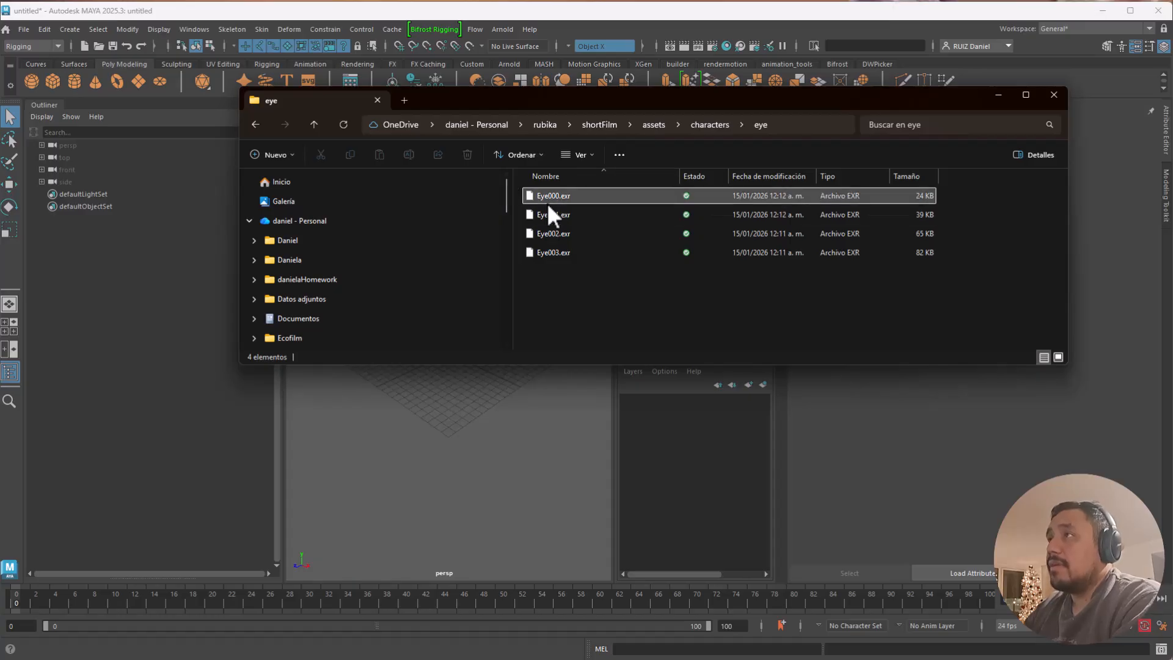
{"action": "left_click", "coordinate": [566, 195]}
{"action": "left_click", "coordinate": [571, 213]}
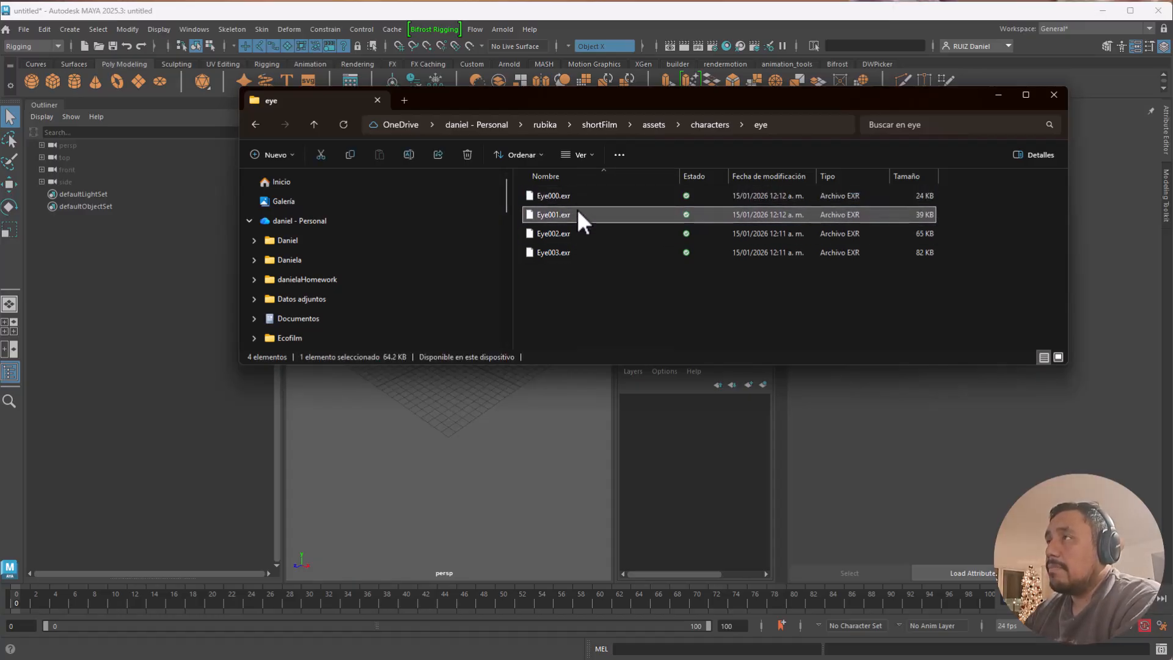
{"action": "left_click", "coordinate": [581, 231]}
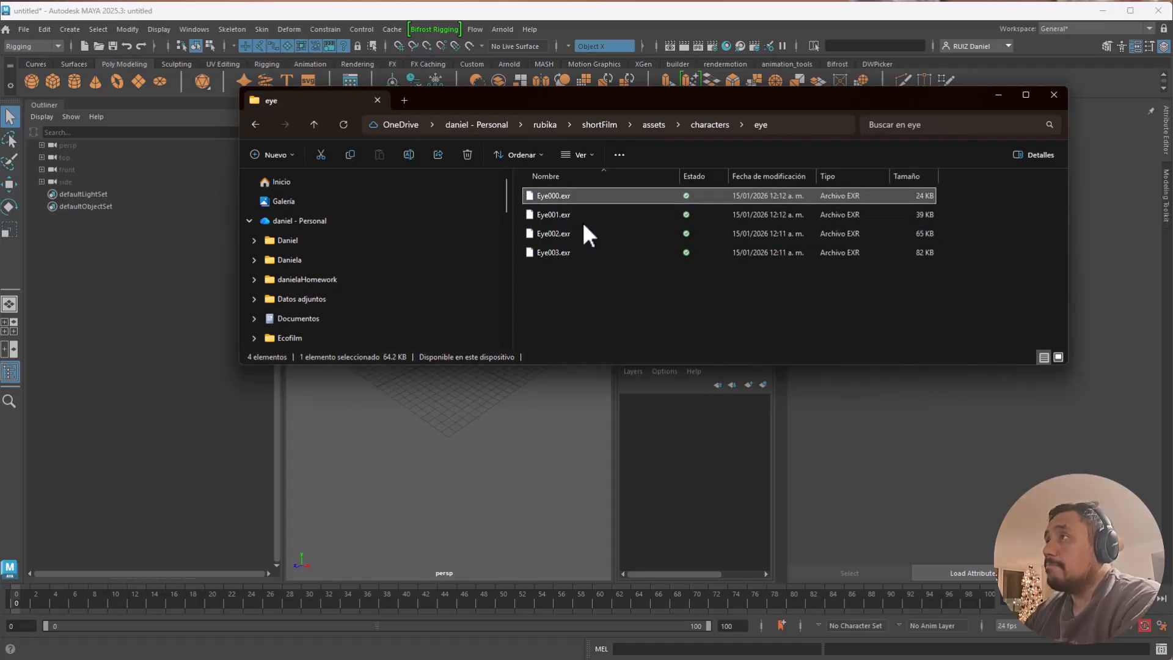
{"action": "left_click_drag", "start_coordinate": [602, 90], "coordinate": [580, 659]}
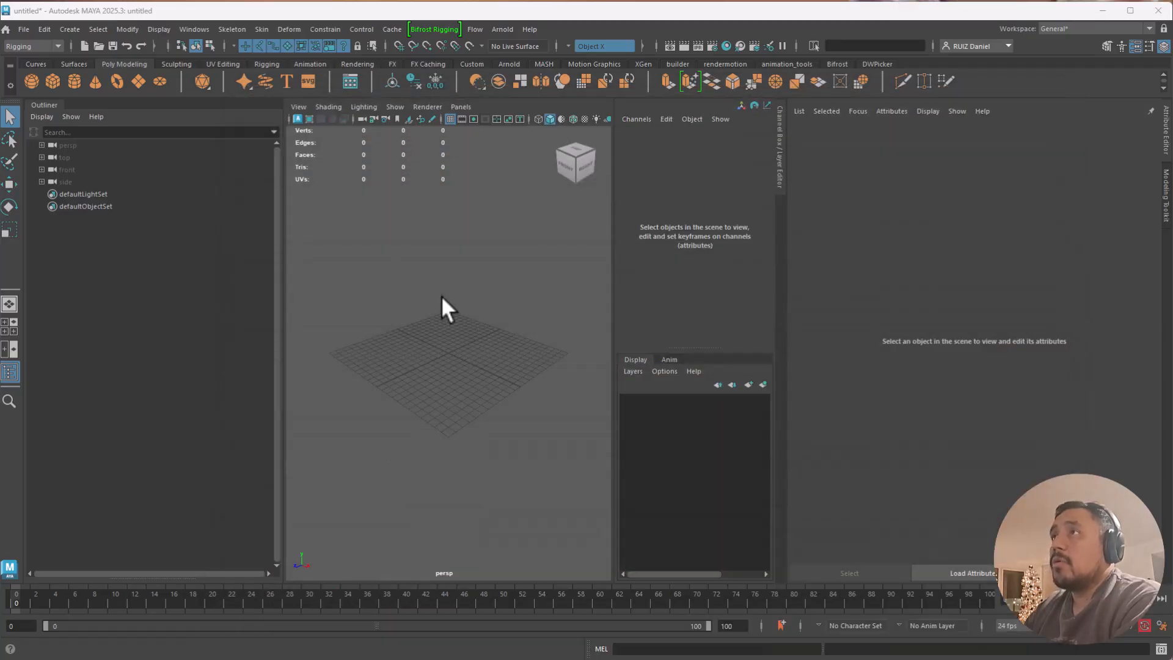
Create a polygon plane at the origin and open the Hypershade
{"action": "left_click", "coordinate": [139, 81]}
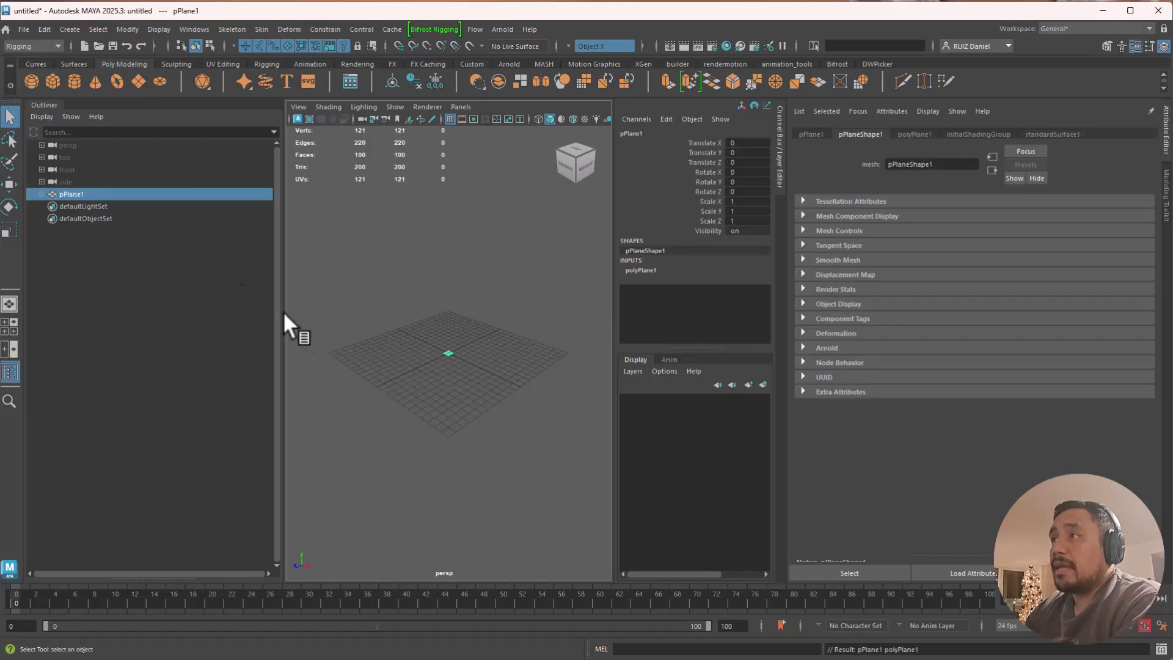
{"action": "key", "text": "f"}
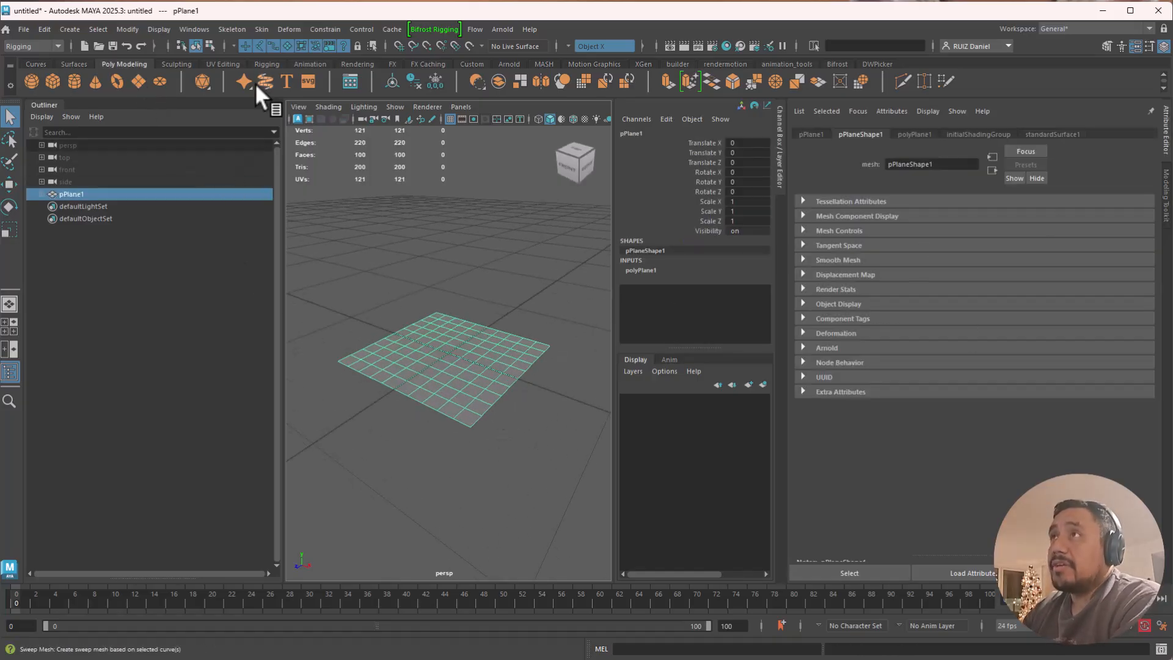
{"action": "left_click", "coordinate": [195, 29]}
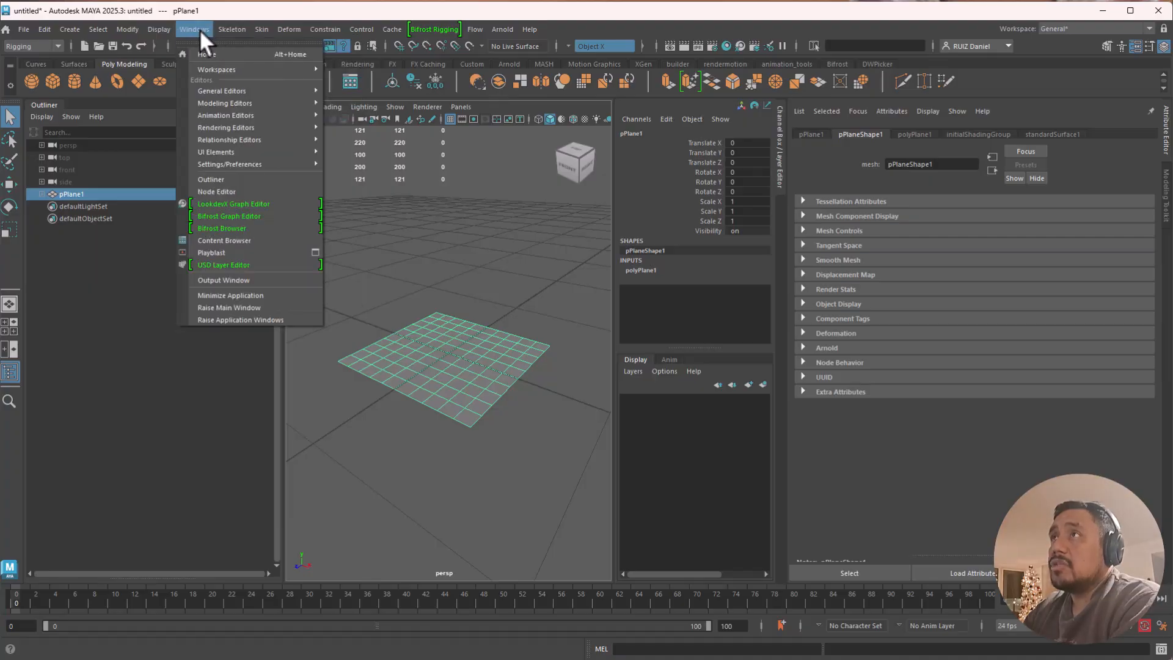
{"action": "mouse_move", "coordinate": [242, 114]}
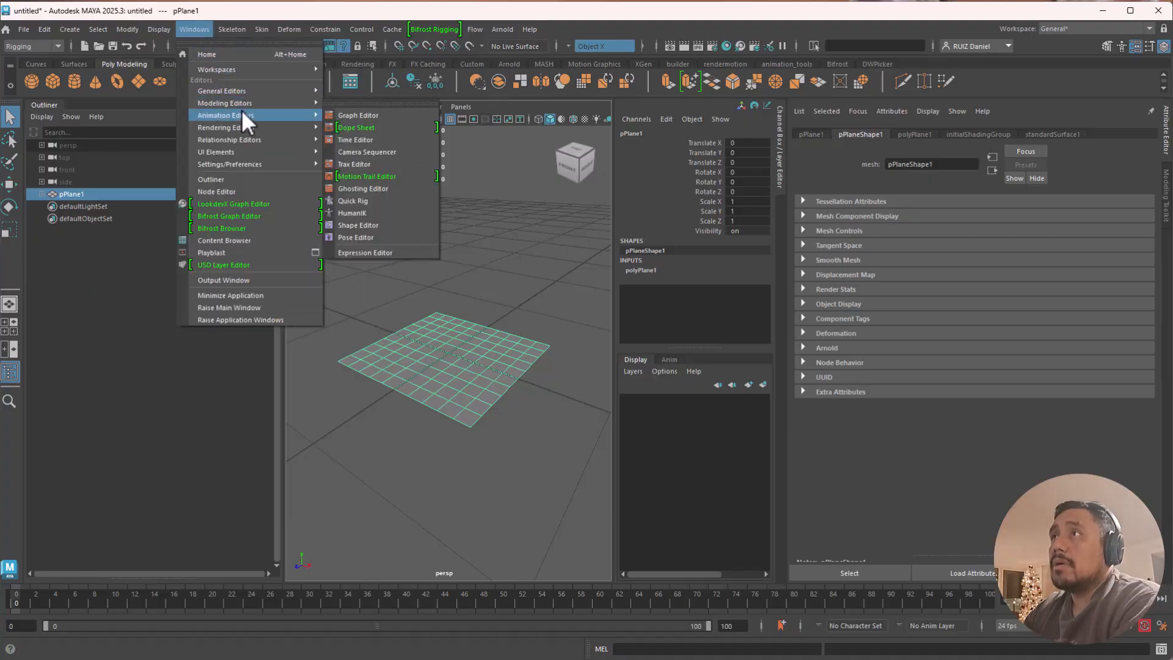
{"action": "left_click", "coordinate": [376, 156]}
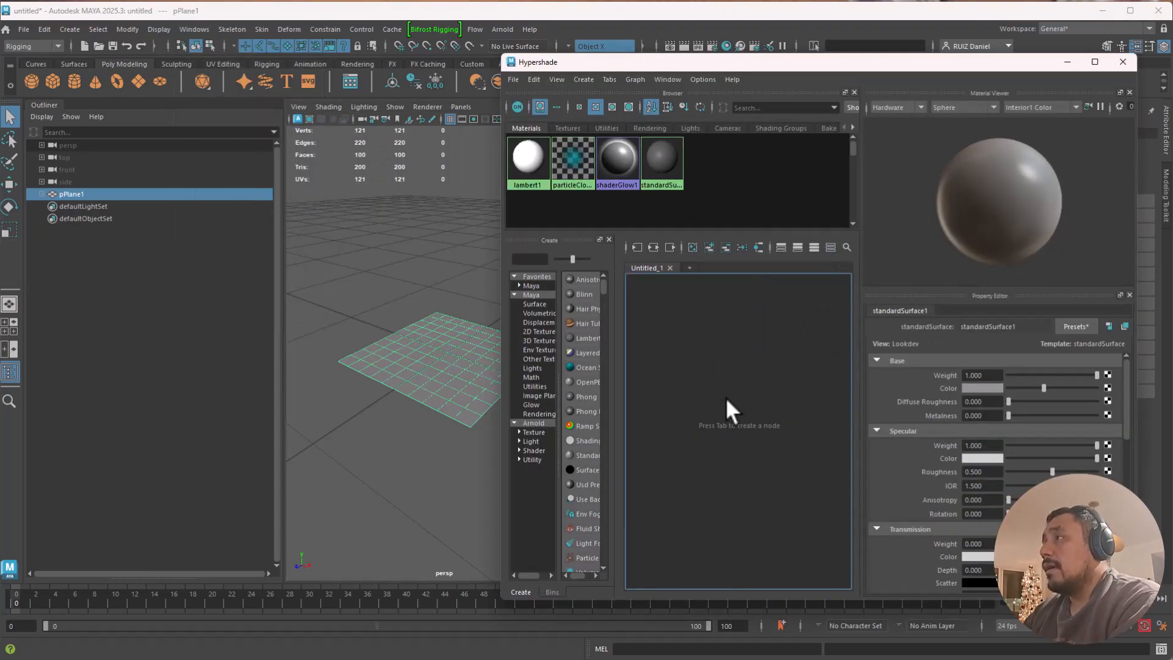
Create a standardSurface material node in the Hypershade work area
{"action": "left_click", "coordinate": [725, 394]}
{"action": "key", "text": "Tab"}
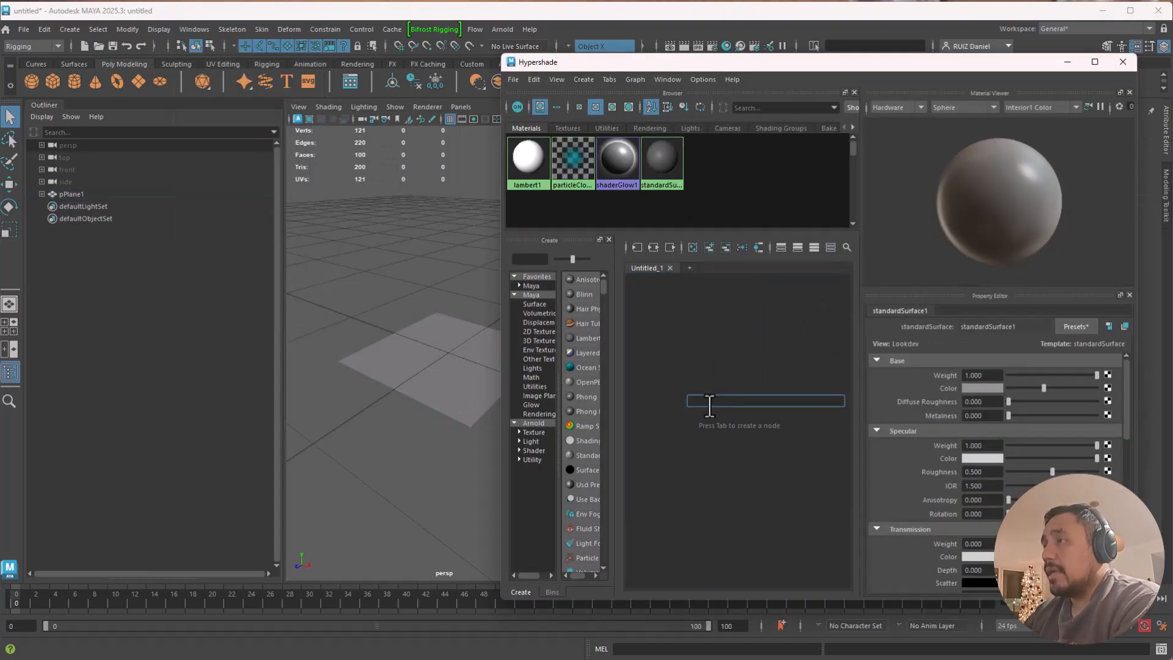
{"action": "type", "text": "arno"}
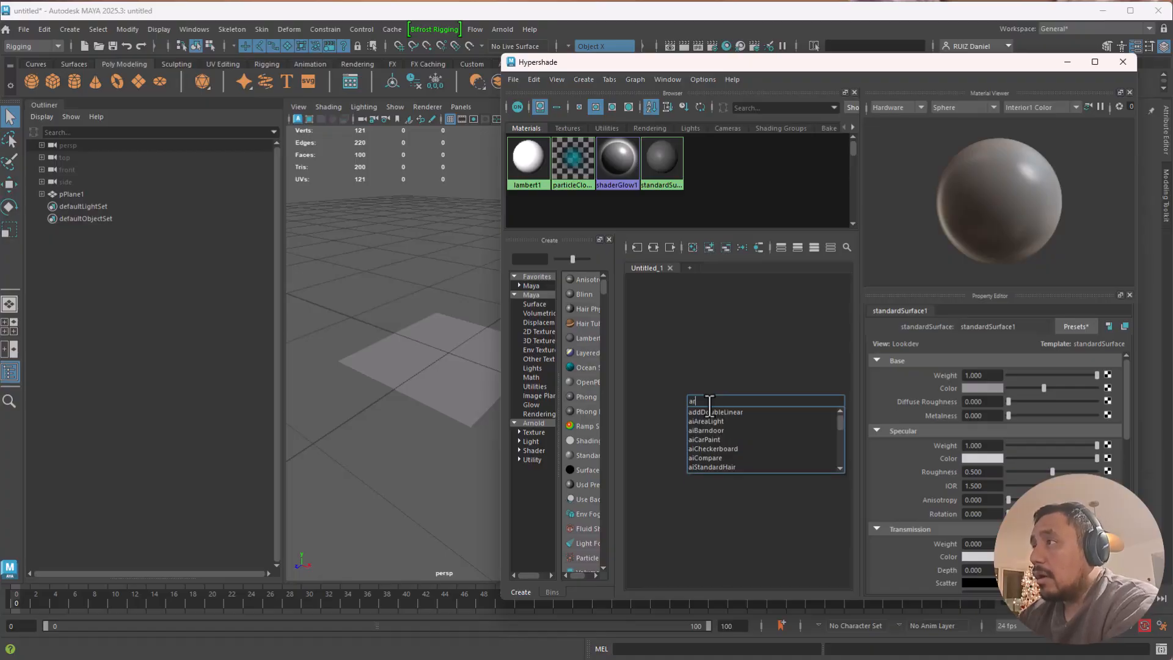
{"action": "key", "text": "BackSpace"}
{"action": "key", "text": "BackSpace"}
{"action": "key", "text": "BackSpace"}
{"action": "key", "text": "BackSpace"}
{"action": "type", "text": "stand"}
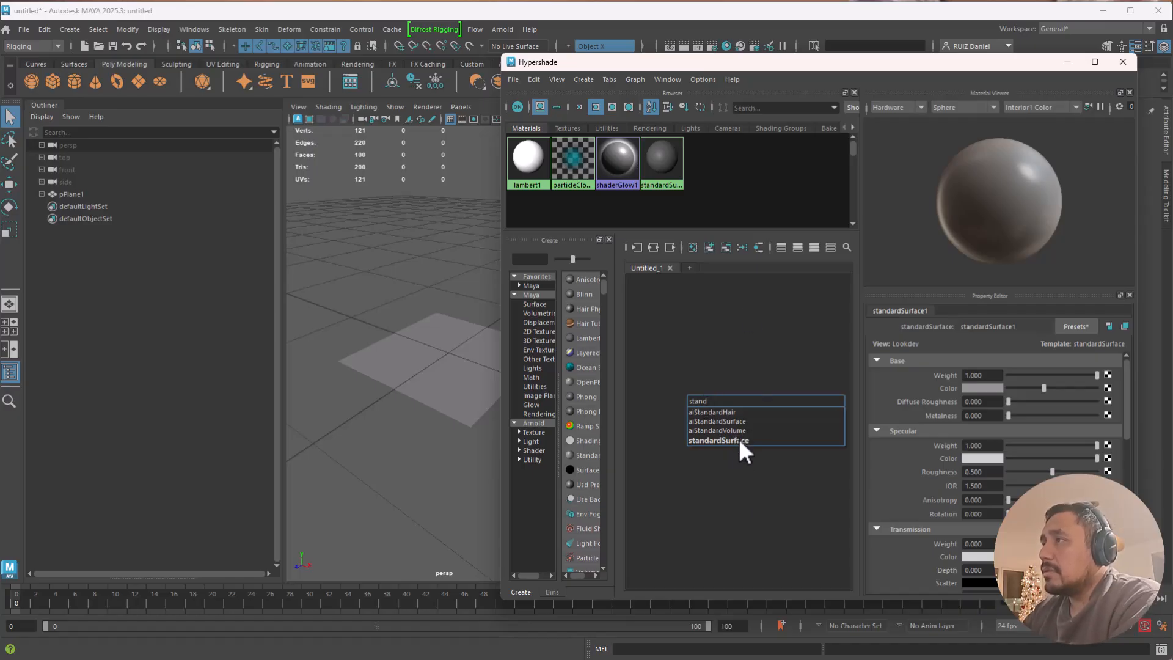
{"action": "left_click", "coordinate": [739, 438]}
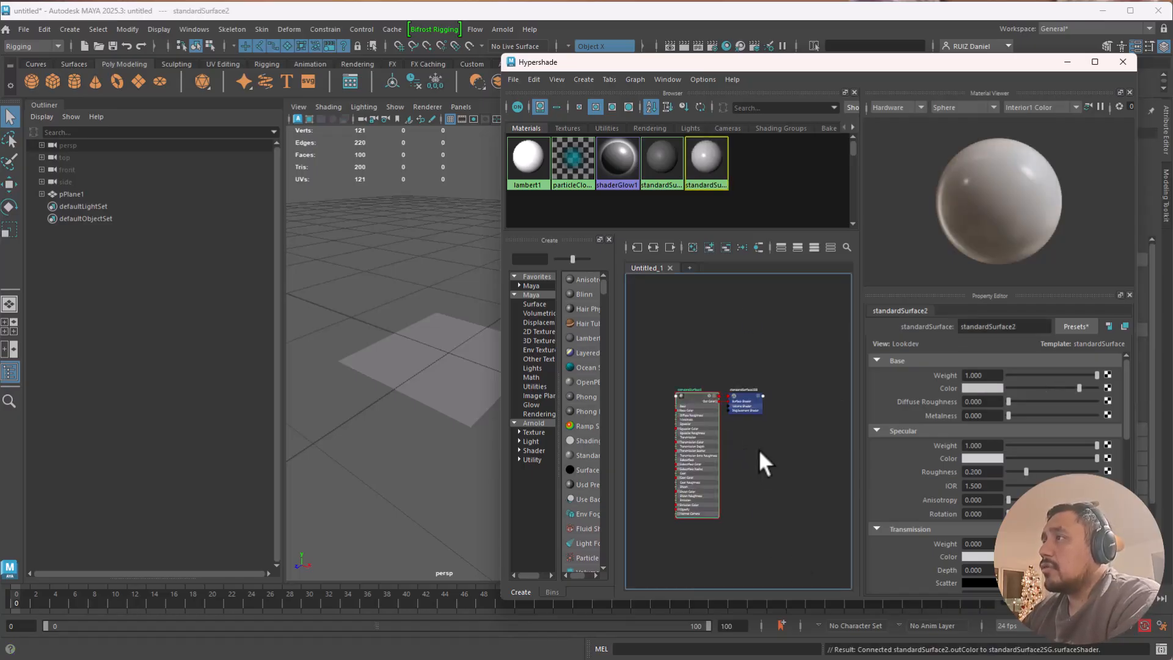
Assign the new standardSurface material to the plane
{"action": "scroll", "coordinate": [721, 375], "scroll_direction": "up", "scroll_amount": 5}
{"action": "middle_click_drag", "start_coordinate": [714, 374], "coordinate": [735, 426], "text": "alt"}
{"action": "scroll", "coordinate": [759, 446], "scroll_direction": "up", "scroll_amount": 3}
{"action": "left_click_drag", "start_coordinate": [479, 236], "coordinate": [376, 492]}
{"action": "middle_click_drag", "start_coordinate": [715, 342], "coordinate": [616, 389], "text": "alt"}
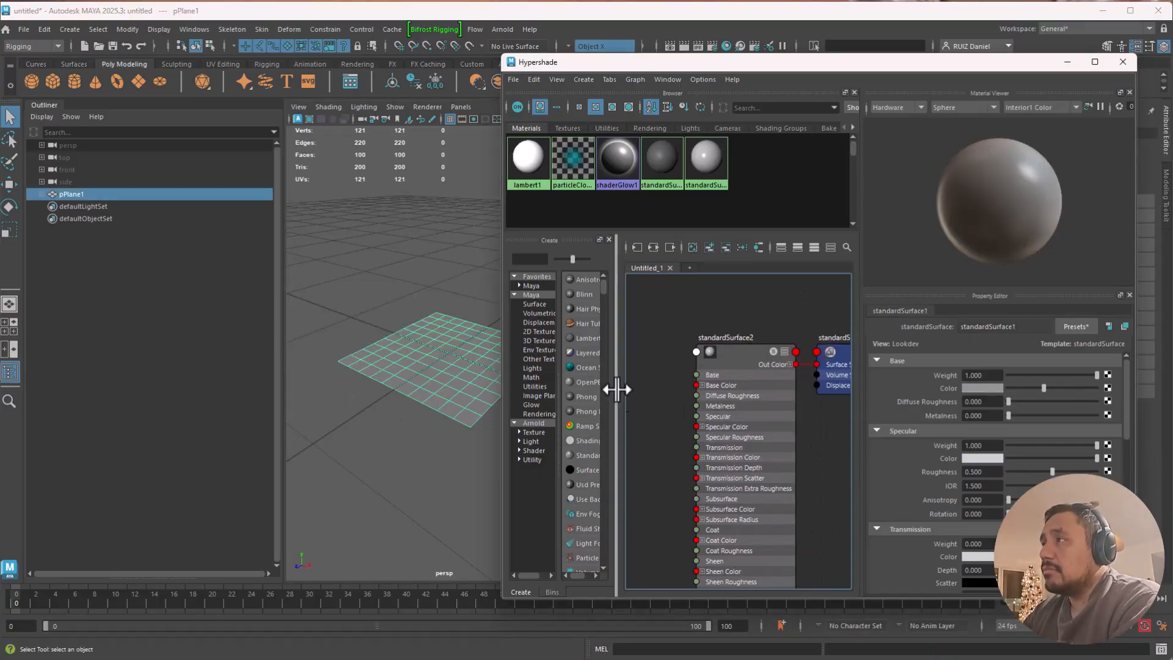
{"action": "right_click_drag", "start_coordinate": [731, 353], "coordinate": [743, 320]}
Create a file texture node and move it with its 2D placement node beside the standardSurface material
{"action": "middle_click_drag", "start_coordinate": [628, 429], "coordinate": [715, 352], "text": "alt"}
{"action": "left_click", "coordinate": [677, 381]}
{"action": "key", "text": "Tab"}
{"action": "type", "text": "file"}
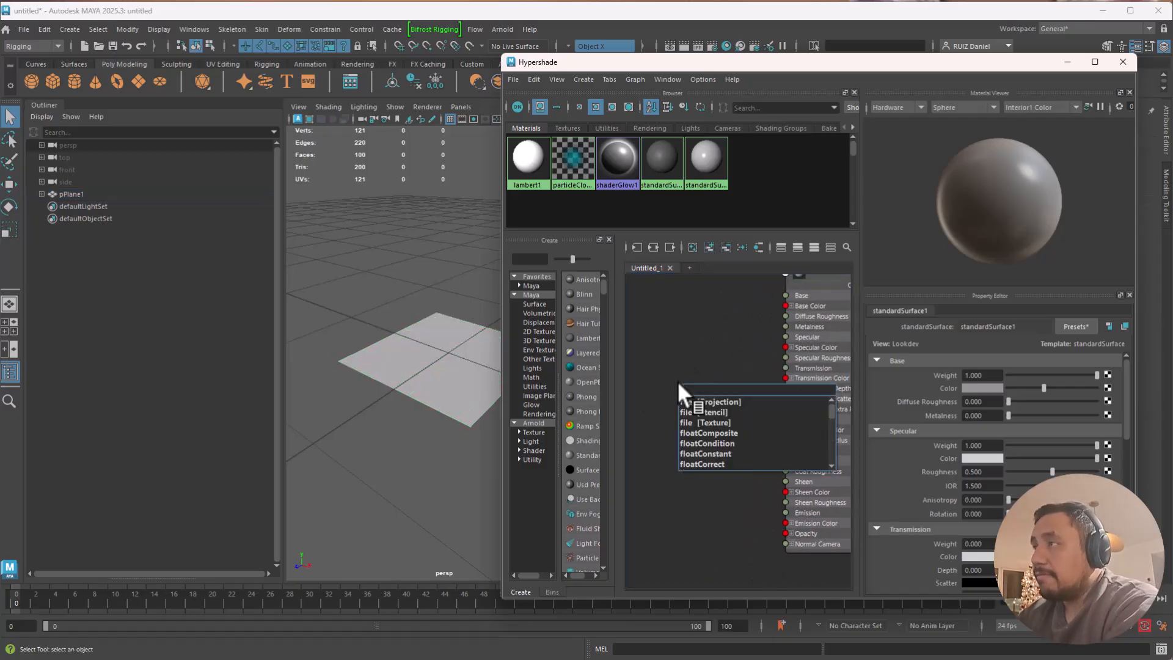
{"action": "left_click", "coordinate": [727, 423]}
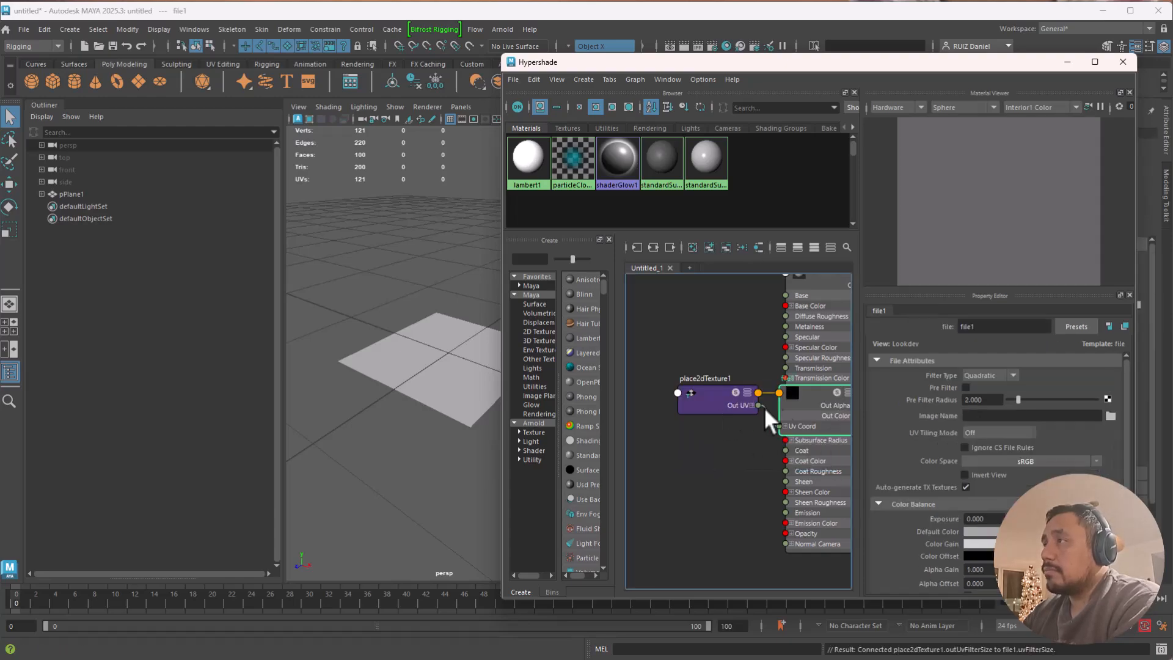
{"action": "left_click", "coordinate": [711, 398], "text": "shift"}
{"action": "left_click_drag", "start_coordinate": [819, 400], "coordinate": [684, 374]}
{"action": "mouse_move", "coordinate": [748, 391]}
{"action": "middle_mouse_down", "text": "alt"}
{"action": "mouse_move", "coordinate": [726, 441]}
{"action": "mouse_move", "coordinate": [756, 378]}
{"action": "middle_mouse_up", "text": "alt"}
{"action": "scroll", "coordinate": [721, 434], "scroll_direction": "down", "scroll_amount": 2}
Load Eye000.exr from the shortFilm project's characters\eye folder as the file texture's image
{"action": "left_click", "coordinate": [731, 335]}
{"action": "left_click", "coordinate": [744, 385]}
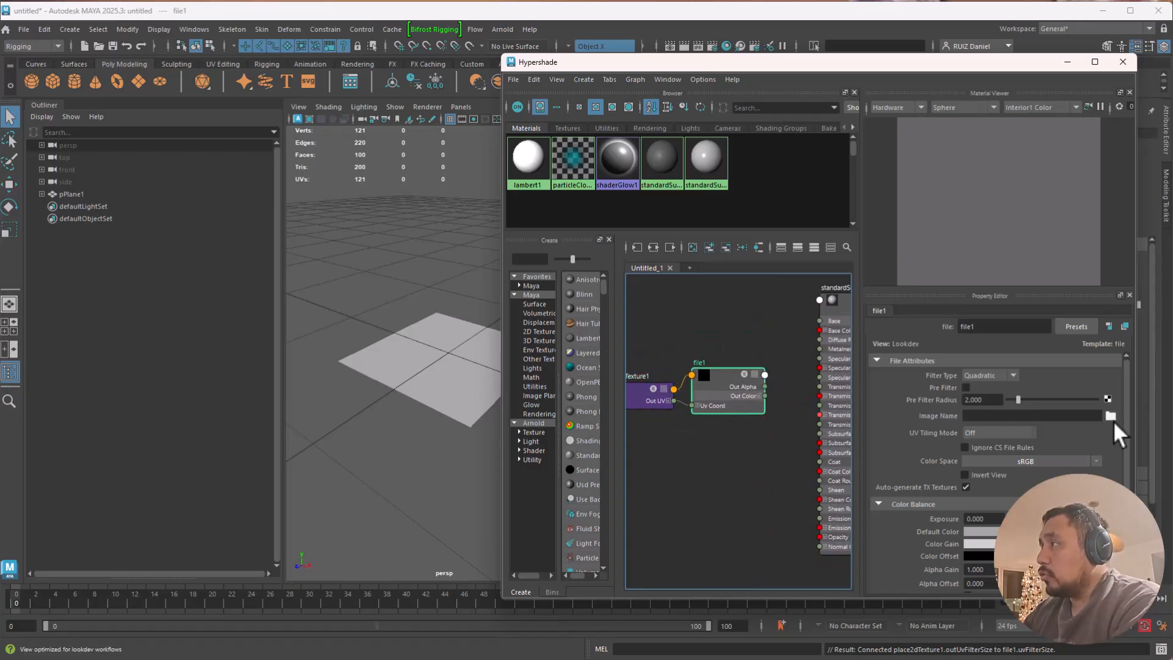
{"action": "left_click", "coordinate": [1111, 415]}
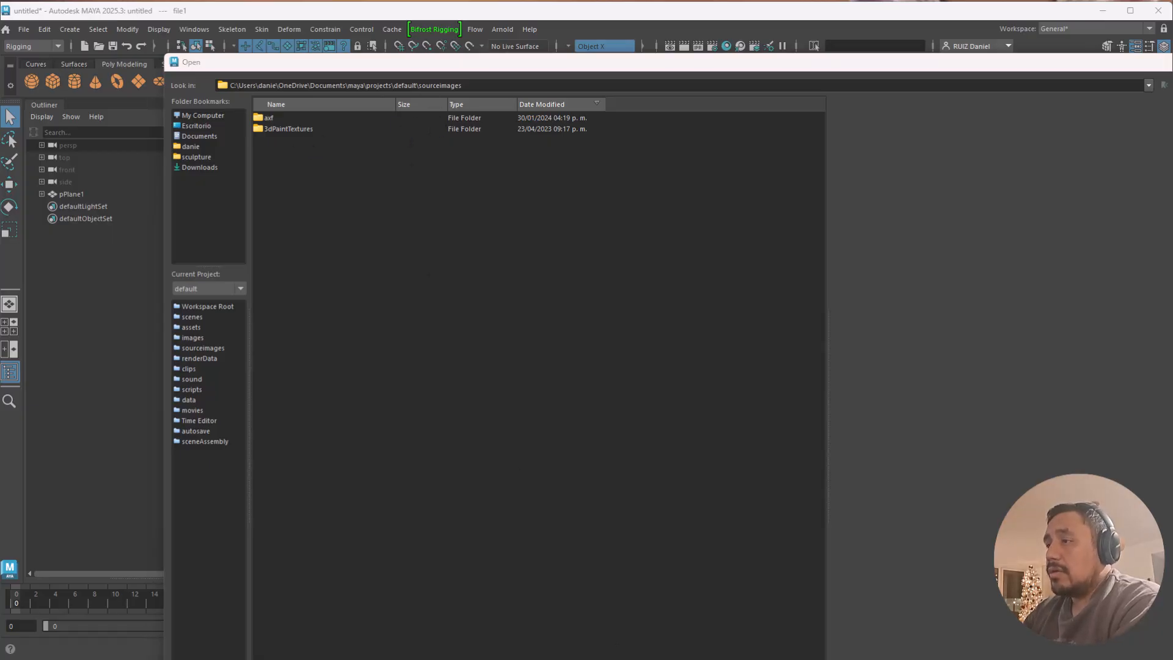
{"action": "left_click_drag", "start_coordinate": [484, 84], "coordinate": [228, 85]}
{"action": "type", "text": "C:\\Users\\danie\\OneDrive\\rubika\\shortFilm\\assets\\characters\\eye"}
{"action": "key", "text": "Return"}
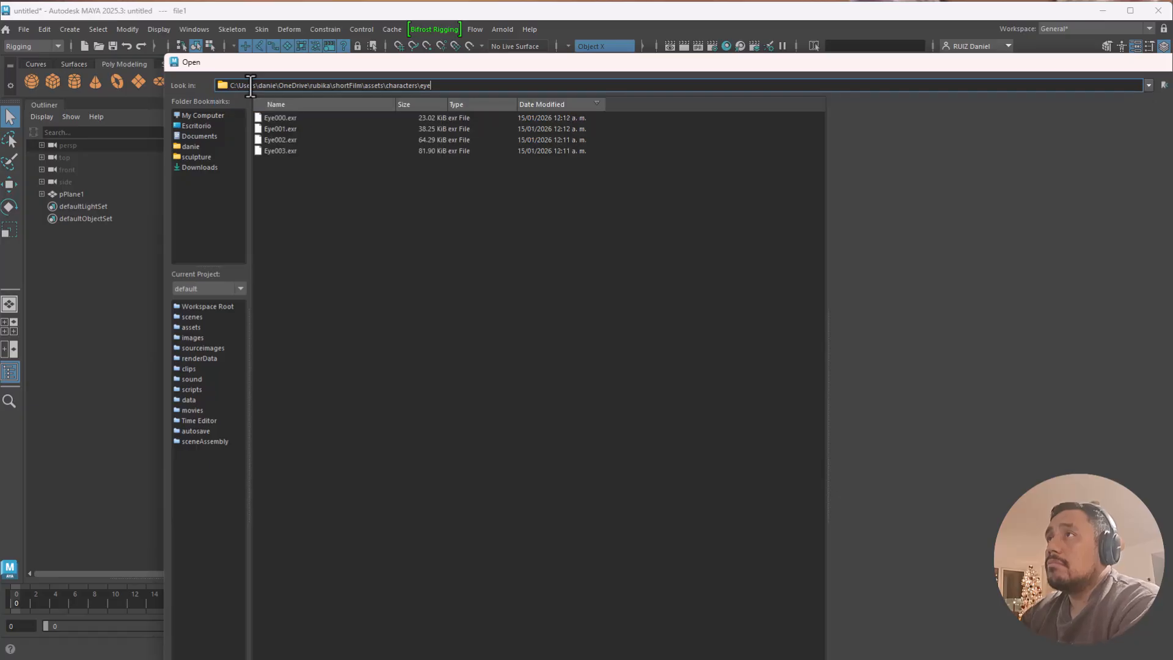
{"action": "left_click", "coordinate": [287, 117]}
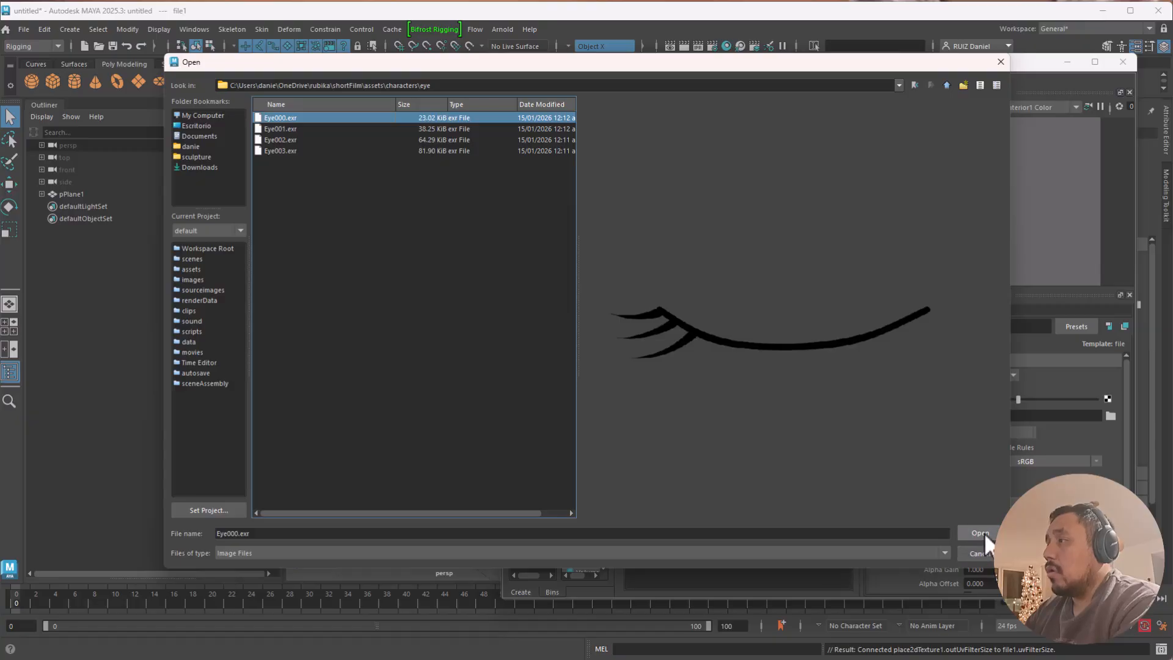
{"action": "left_click", "coordinate": [985, 533]}
Widen the Hypershade window and connect the file texture's Out Color to the material's Base Color
{"action": "left_click_drag", "start_coordinate": [886, 63], "coordinate": [482, 58]}
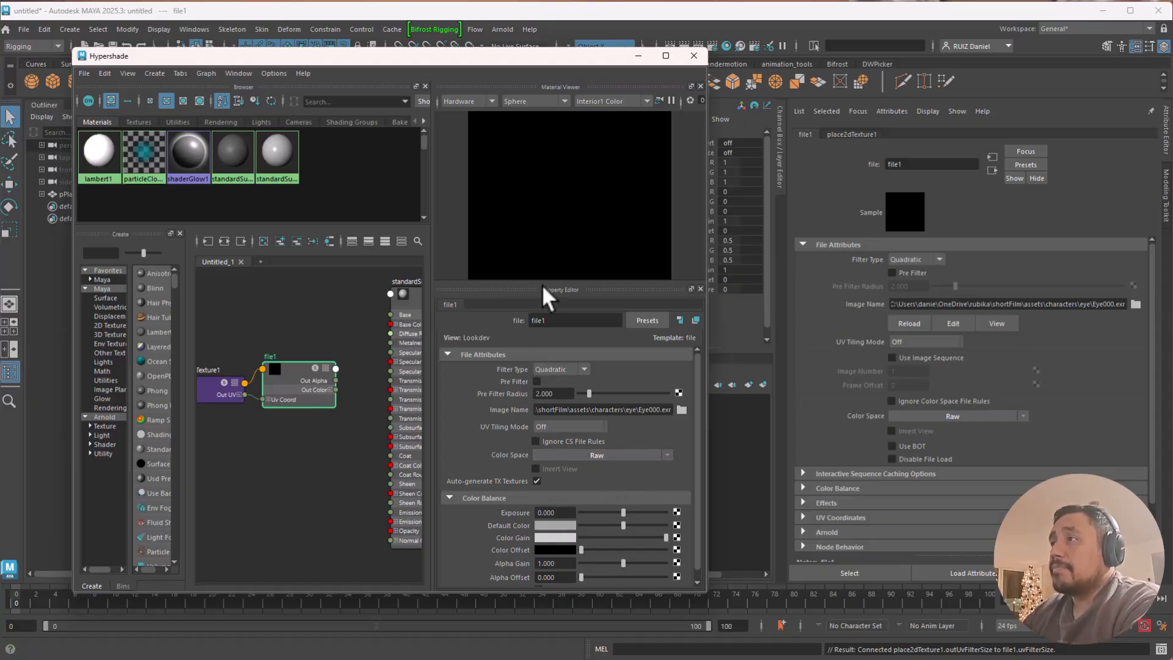
{"action": "left_click", "coordinate": [302, 336]}
{"action": "left_click", "coordinate": [314, 403]}
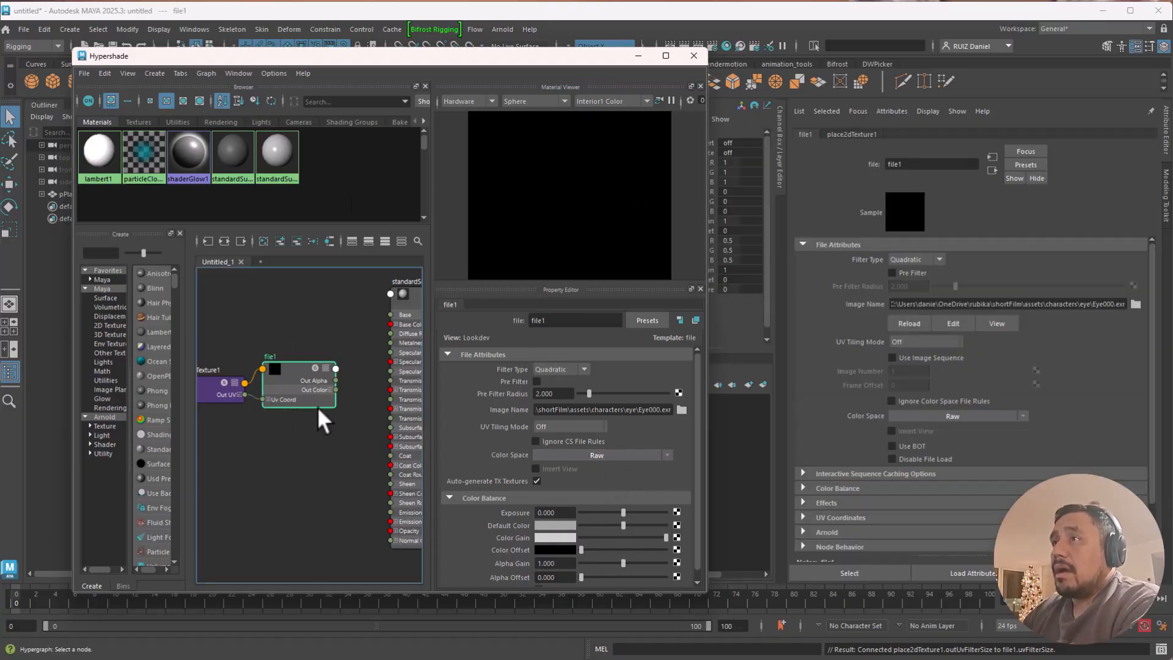
{"action": "left_click_drag", "start_coordinate": [708, 141], "coordinate": [967, 142]}
{"action": "scroll", "coordinate": [538, 388], "scroll_direction": "up", "scroll_amount": 4}
{"action": "mouse_move", "coordinate": [432, 389]}
{"action": "middle_mouse_down", "text": "alt"}
{"action": "mouse_move", "coordinate": [405, 471]}
{"action": "mouse_move", "coordinate": [435, 398]}
{"action": "middle_mouse_up", "text": "alt"}
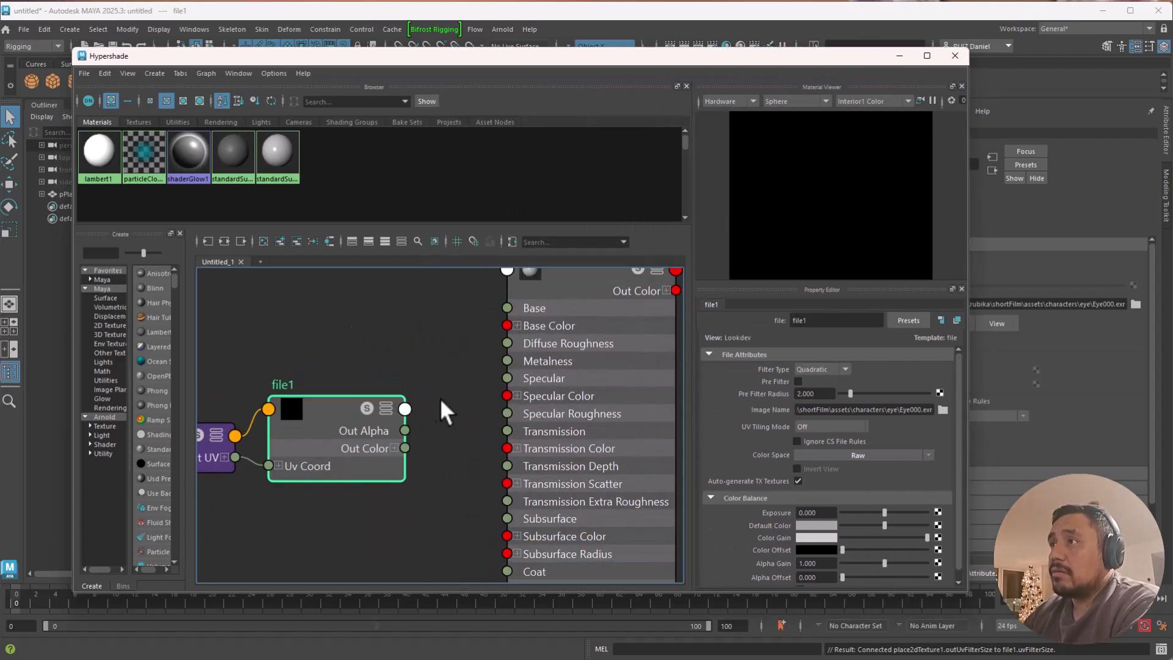
{"action": "left_click", "coordinate": [434, 401]}
{"action": "left_click_drag", "start_coordinate": [406, 449], "coordinate": [507, 326]}
Connect the file texture's Out Alpha to the material's Opacity R, Opacity G and Opacity B channels
{"action": "middle_click_drag", "start_coordinate": [468, 479], "coordinate": [445, 340], "text": "alt"}
{"action": "middle_click_drag", "start_coordinate": [419, 426], "coordinate": [400, 375], "text": "alt"}
{"action": "left_click", "coordinate": [464, 505]}
{"action": "left_click_drag", "start_coordinate": [534, 427], "coordinate": [560, 220]}
{"action": "middle_click_drag", "start_coordinate": [446, 329], "coordinate": [357, 368], "text": "alt"}
{"action": "left_click_drag", "start_coordinate": [343, 357], "coordinate": [472, 465]}
{"action": "left_click_drag", "start_coordinate": [427, 430], "coordinate": [472, 483]}
{"action": "scroll", "coordinate": [543, 403], "scroll_direction": "down", "scroll_amount": 5}
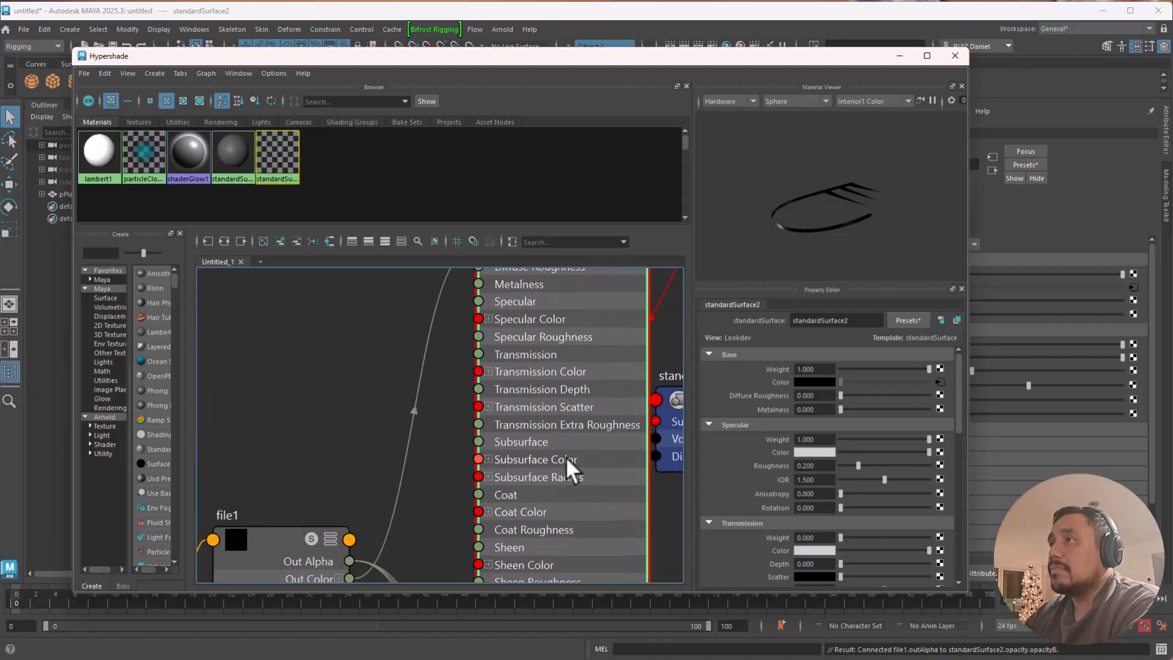
Move the Hypershade window clear of the plane and turn on textured display in the perspective viewport
{"action": "left_click_drag", "start_coordinate": [569, 54], "coordinate": [973, 56]}
{"action": "left_click", "coordinate": [439, 426]}
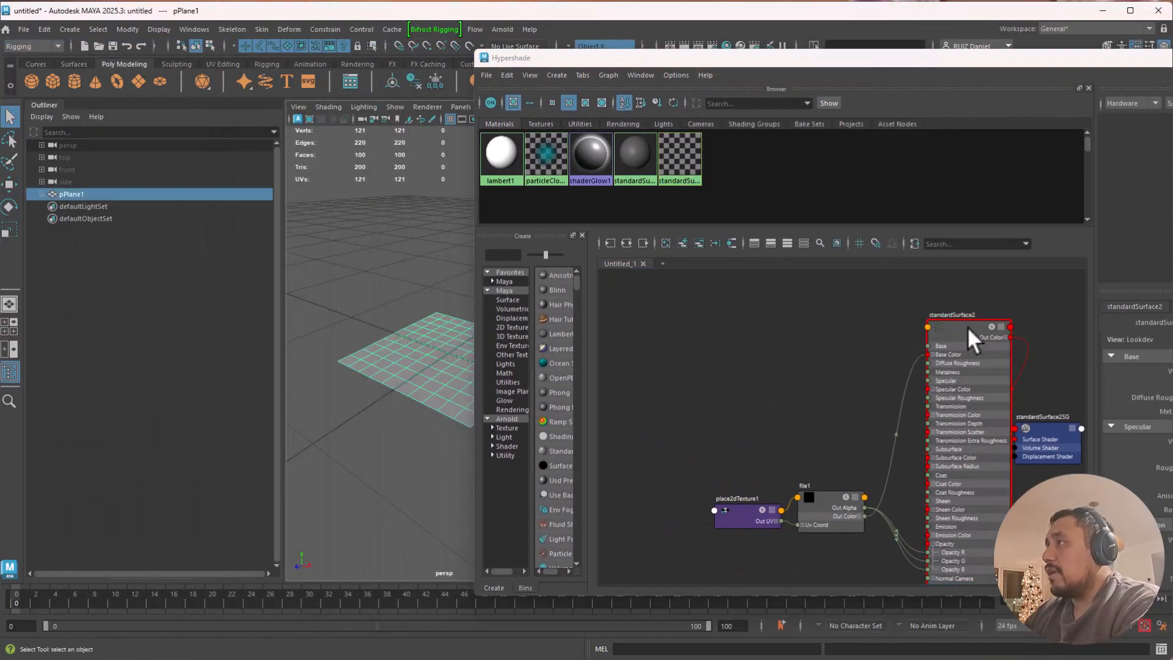
{"action": "left_click_drag", "start_coordinate": [603, 57], "coordinate": [307, 288]}
{"action": "left_click_drag", "start_coordinate": [460, 285], "coordinate": [501, 441]}
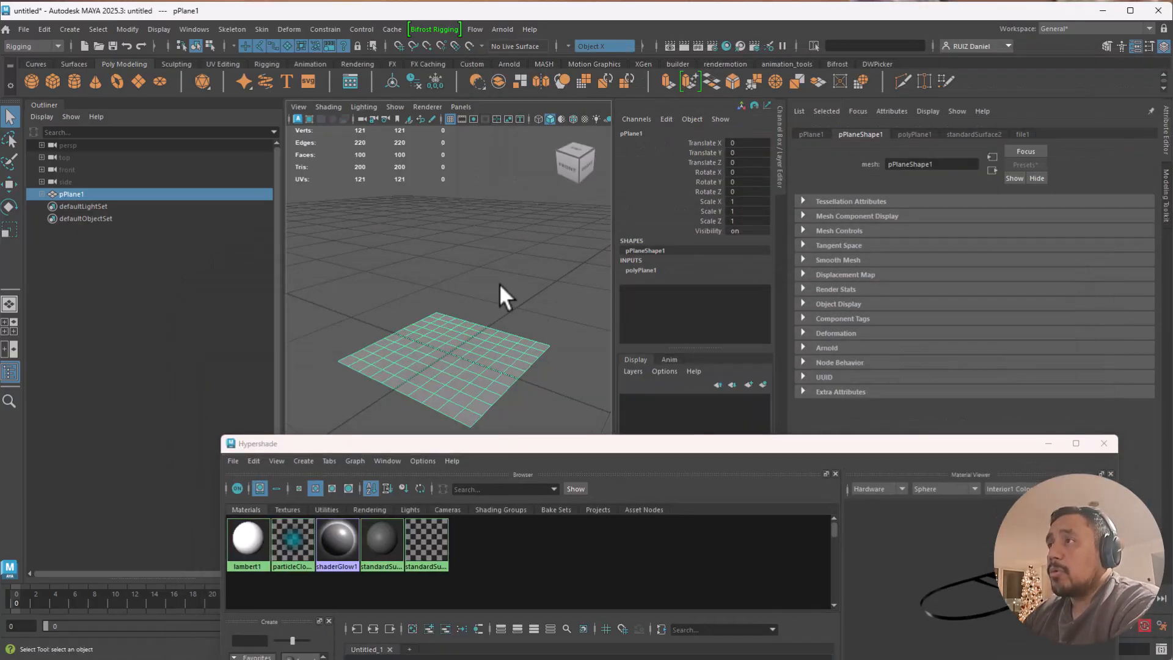
{"action": "left_click", "coordinate": [504, 284]}
{"action": "key", "text": "6"}
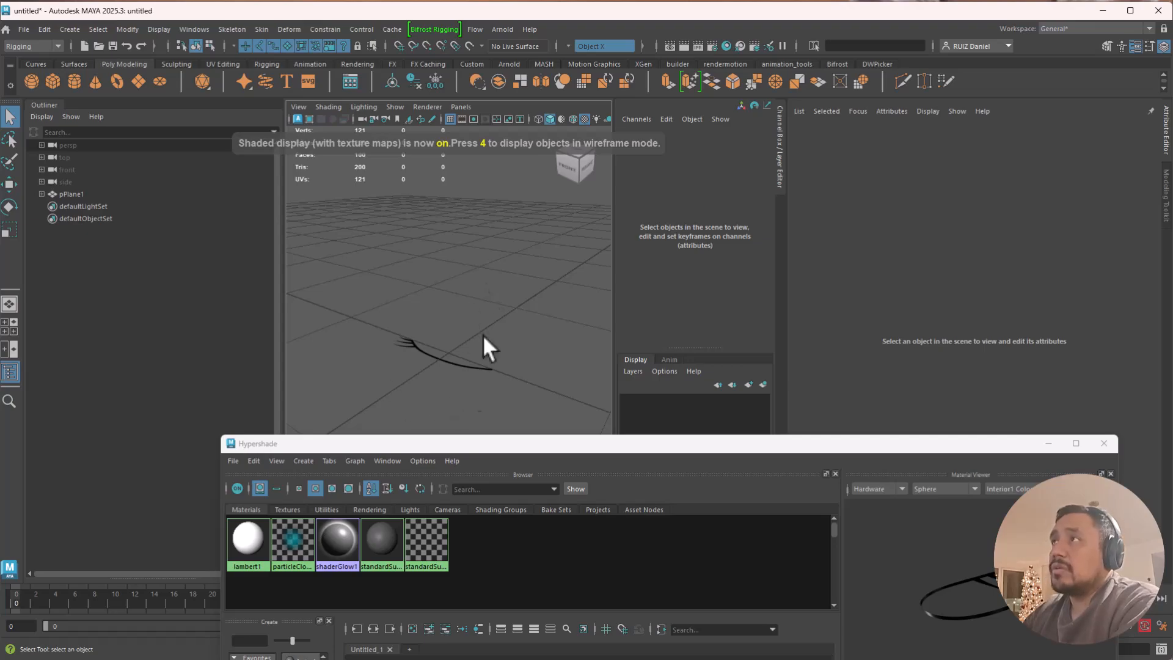
{"action": "left_click", "coordinate": [584, 118]}
{"action": "left_click", "coordinate": [584, 115]}
{"action": "left_click", "coordinate": [584, 115]}
{"action": "left_click", "coordinate": [585, 121]}
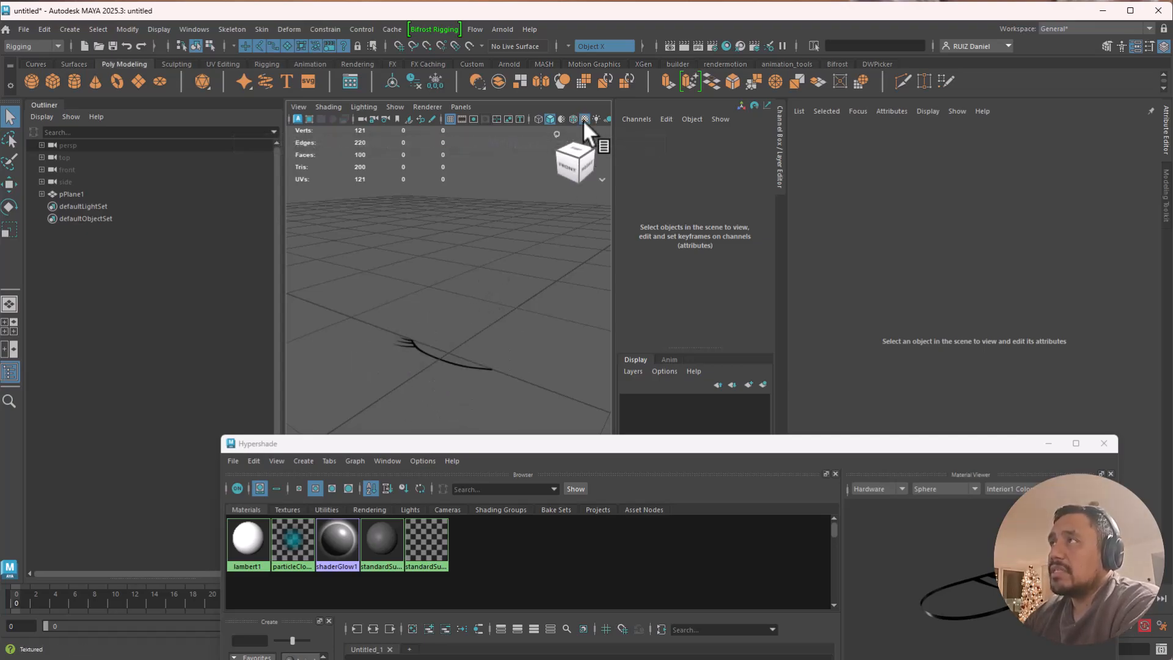
Enable Use Image Sequence on the file texture file1 and close the Hypershade
{"action": "left_click_drag", "start_coordinate": [460, 442], "coordinate": [468, 81]}
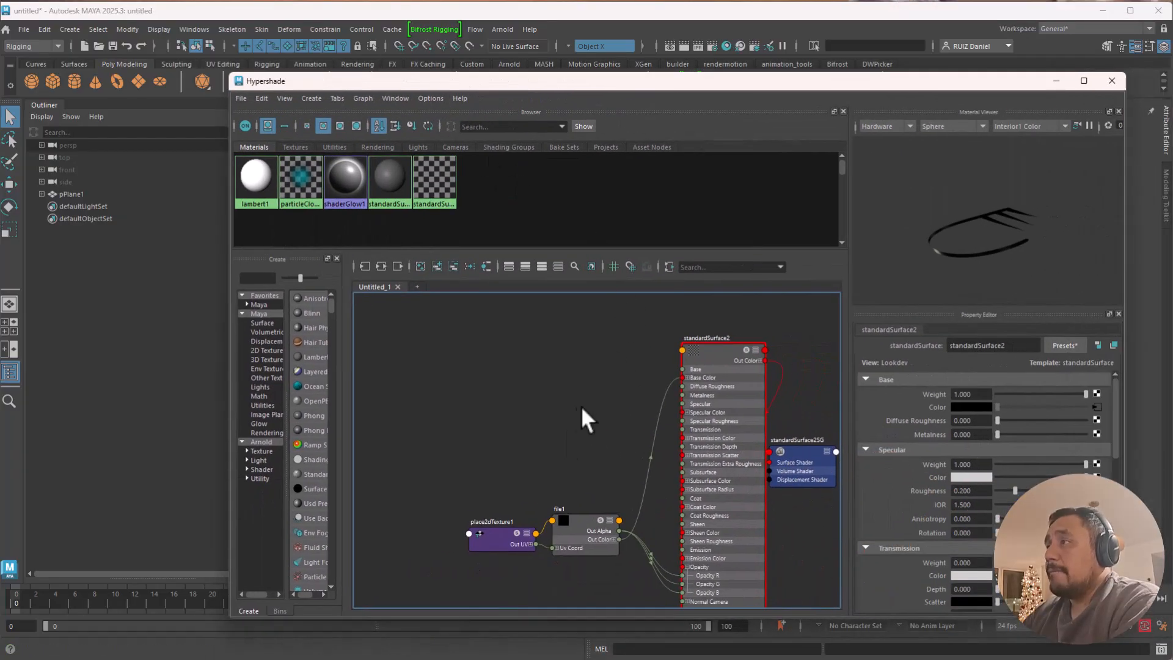
{"action": "left_click", "coordinate": [461, 540]}
{"action": "left_click_drag", "start_coordinate": [461, 536], "coordinate": [472, 519]}
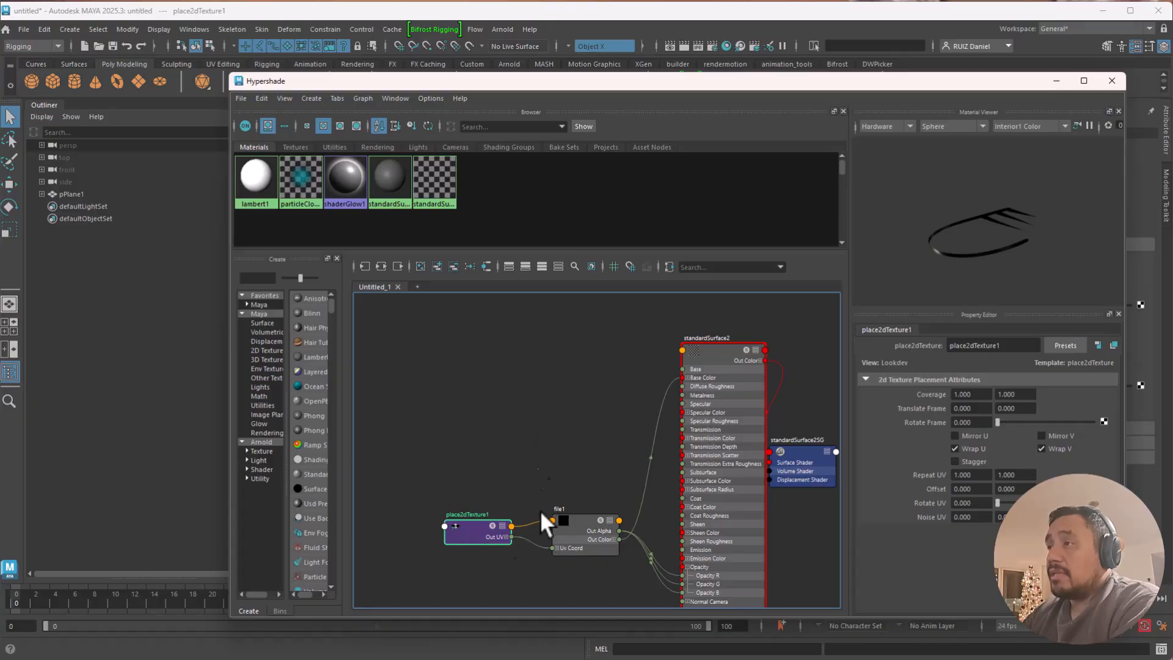
{"action": "left_click", "coordinate": [590, 529]}
{"action": "left_click_drag", "start_coordinate": [939, 89], "coordinate": [724, 72]}
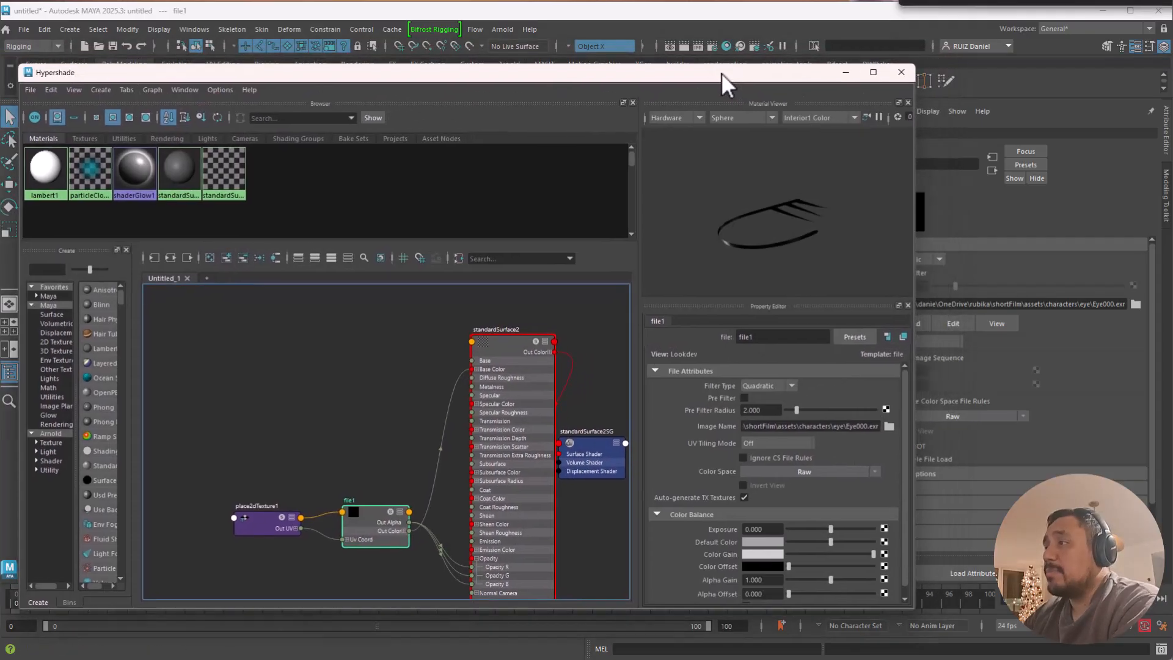
{"action": "left_click_drag", "start_coordinate": [911, 65], "coordinate": [769, 37]}
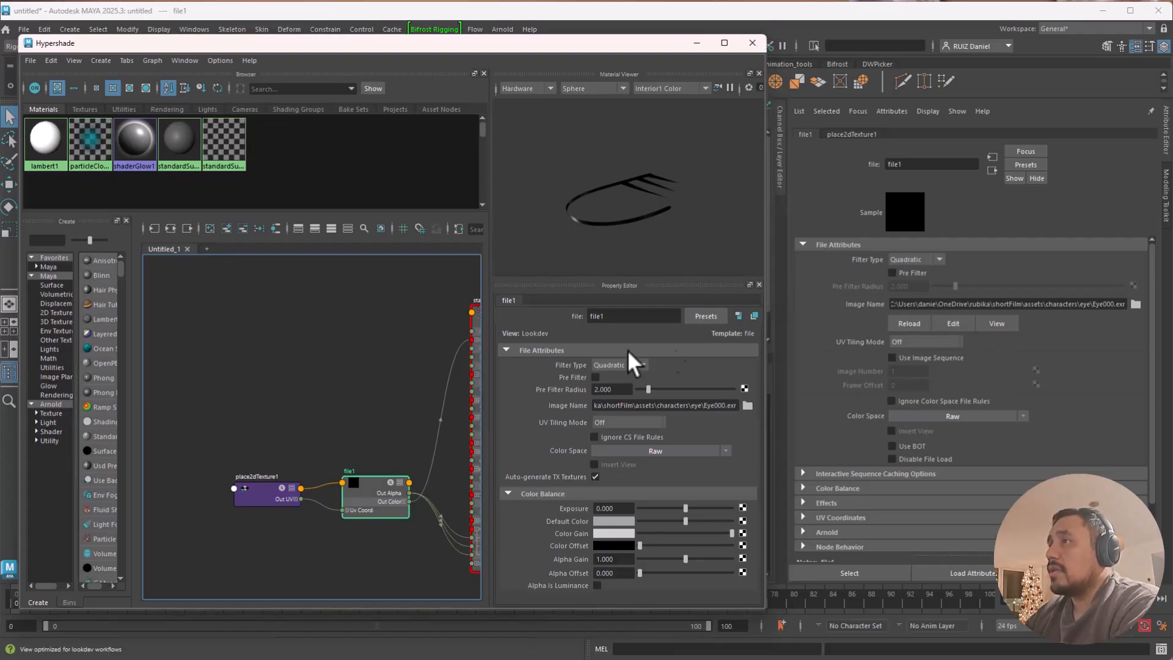
{"action": "left_click", "coordinate": [893, 358]}
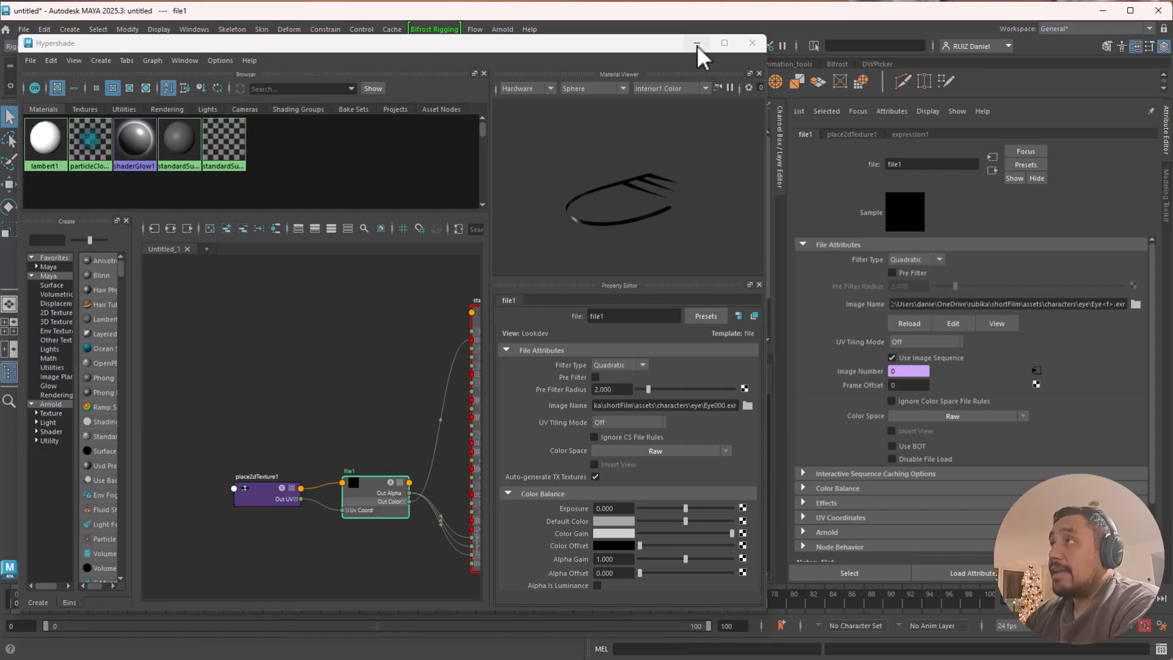
{"action": "left_click", "coordinate": [692, 76]}
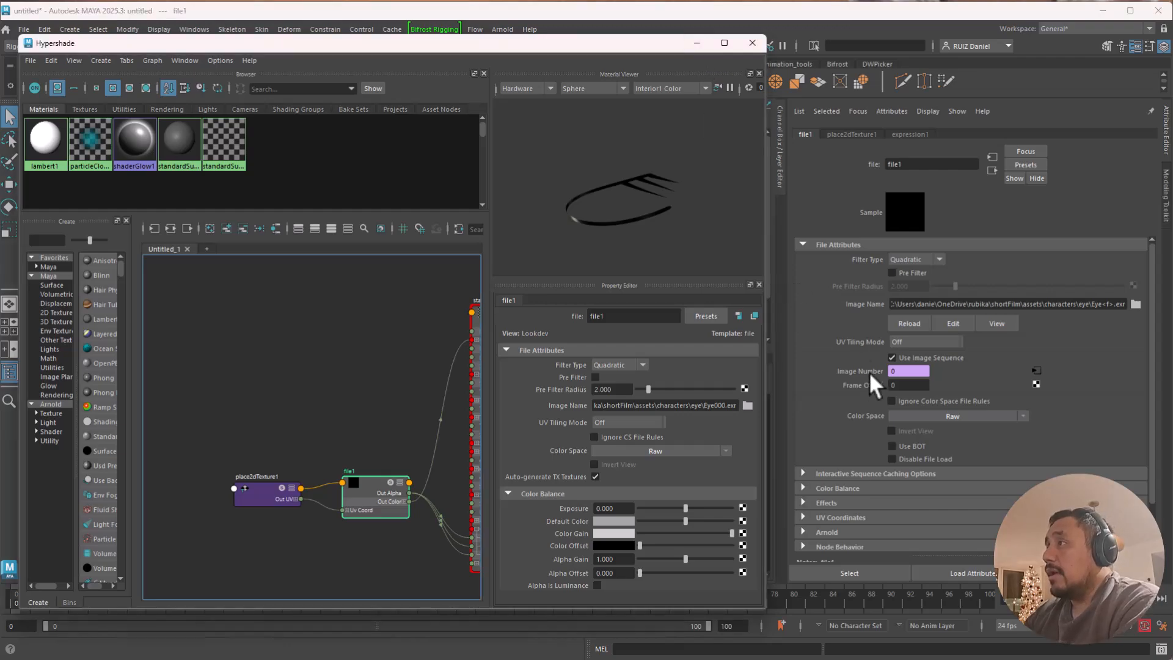
{"action": "left_click", "coordinate": [752, 43]}
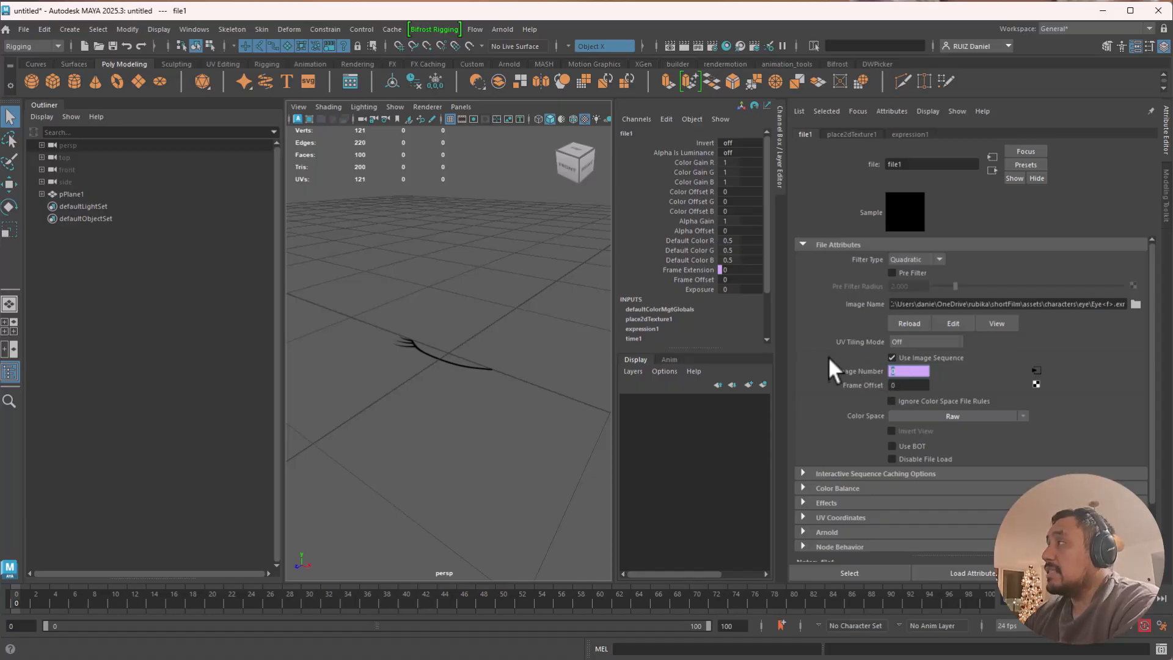
In the Node Editor, expand file1 to show all its attributes and move place2dTexture1 below the expression node
{"action": "left_click_drag", "start_coordinate": [1172, 116], "coordinate": [663, 182]}
{"action": "left_click", "coordinate": [554, 375]}
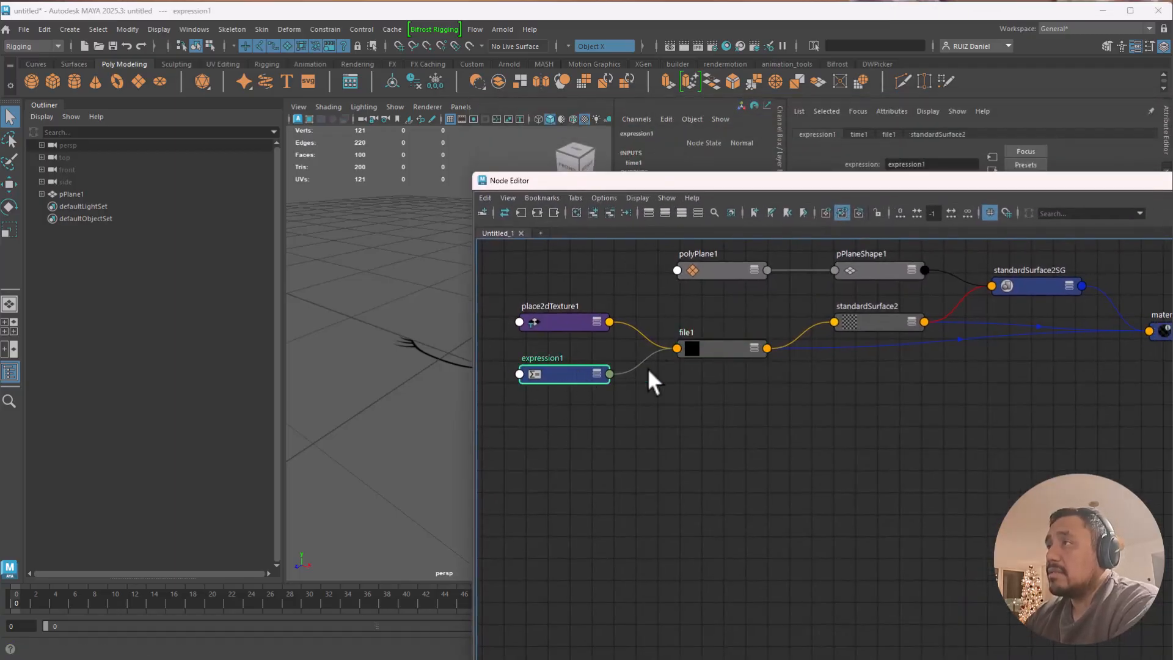
{"action": "left_click", "coordinate": [720, 346]}
{"action": "key", "text": "3"}
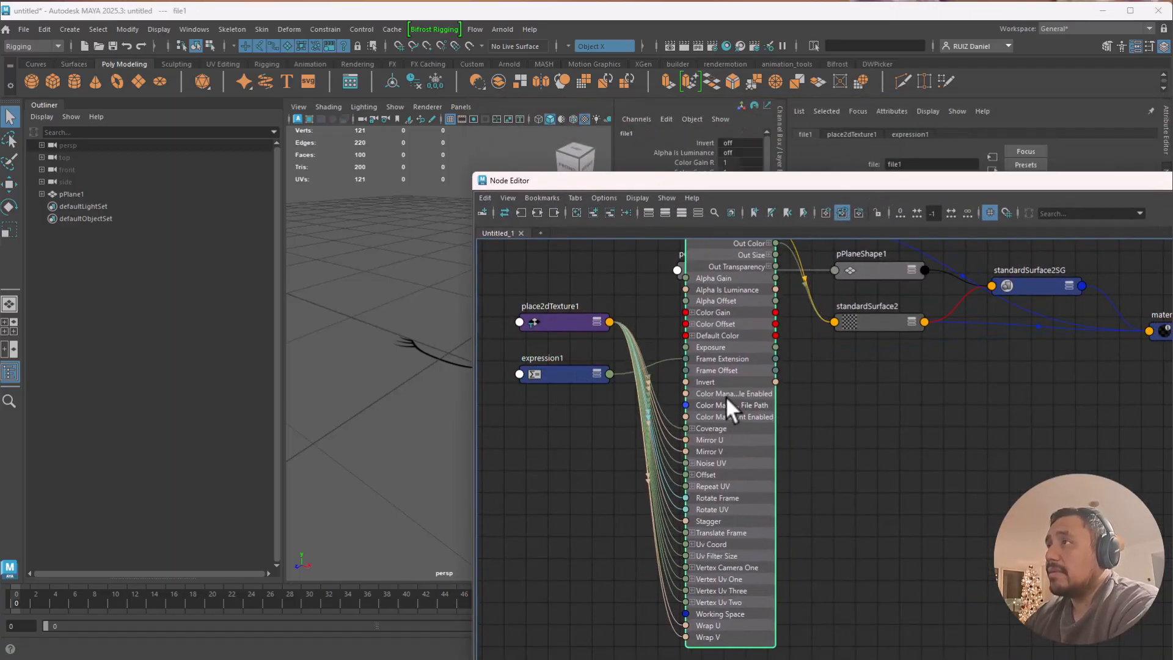
{"action": "left_click_drag", "start_coordinate": [571, 320], "coordinate": [553, 512]}
Select the expression node, move the Node Editor out of the way and scrub the first frames to check the sequence playback
{"action": "left_click", "coordinate": [566, 375]}
{"action": "left_click_drag", "start_coordinate": [619, 179], "coordinate": [1039, 1]}
{"action": "mouse_move", "coordinate": [20, 596]}
{"action": "left_mouse_down"}
{"action": "mouse_move", "coordinate": [46, 603]}
{"action": "mouse_move", "coordinate": [6, 606]}
{"action": "mouse_move", "coordinate": [57, 605]}
{"action": "mouse_move", "coordinate": [40, 603]}
{"action": "left_mouse_up"}
{"action": "mouse_move", "coordinate": [36, 603]}
{"action": "left_mouse_down"}
{"action": "mouse_move", "coordinate": [21, 606]}
{"action": "mouse_move", "coordinate": [50, 607]}
{"action": "mouse_move", "coordinate": [12, 610]}
{"action": "left_mouse_up"}
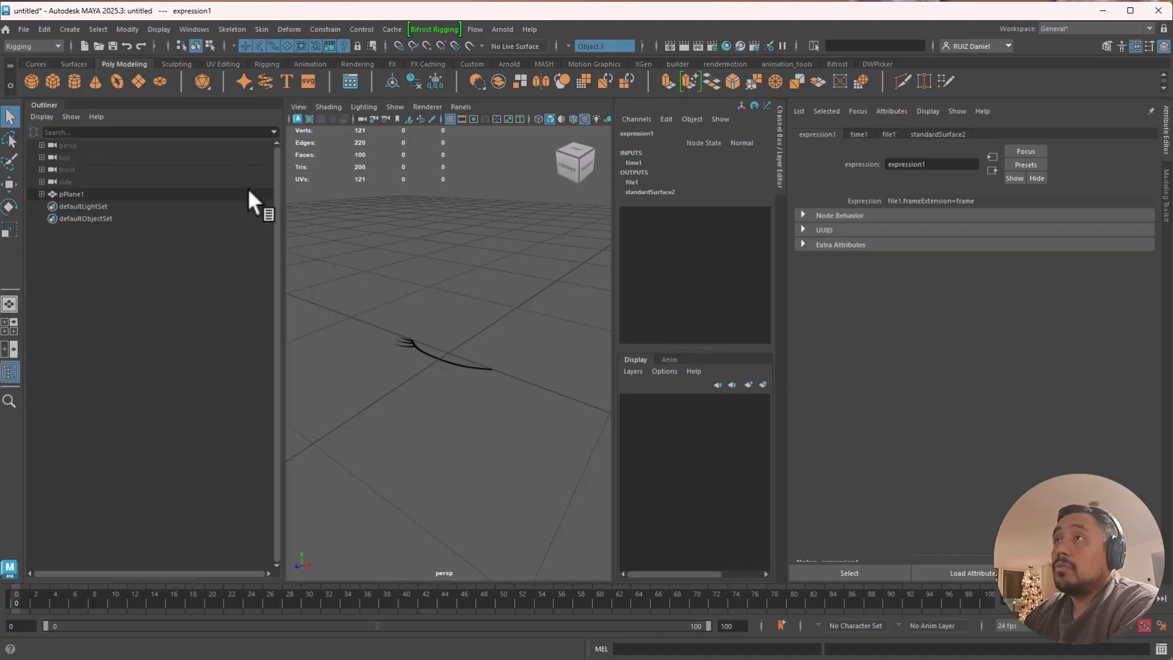
Create a NURBS circle at the origin around the textured plane
{"action": "left_click", "coordinate": [394, 238]}
{"action": "left_click", "coordinate": [35, 64]}
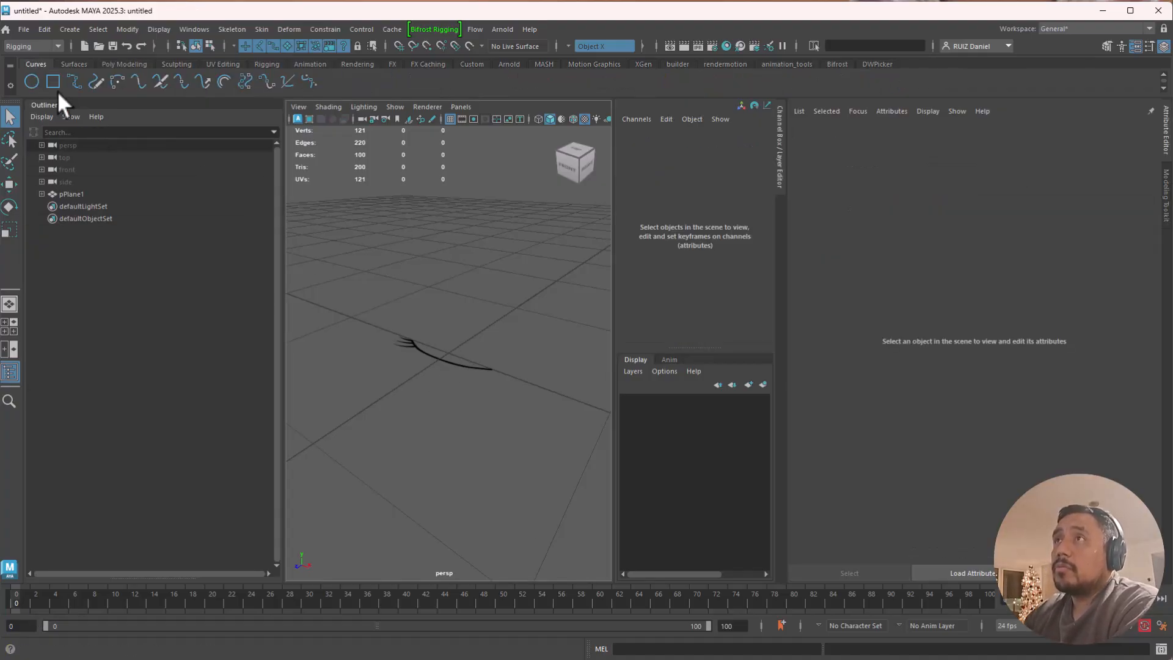
{"action": "left_click", "coordinate": [31, 81]}
{"action": "left_click_drag", "start_coordinate": [484, 406], "coordinate": [541, 415], "text": "alt"}
{"action": "right_click_drag", "start_coordinate": [541, 415], "coordinate": [471, 394], "text": "alt"}
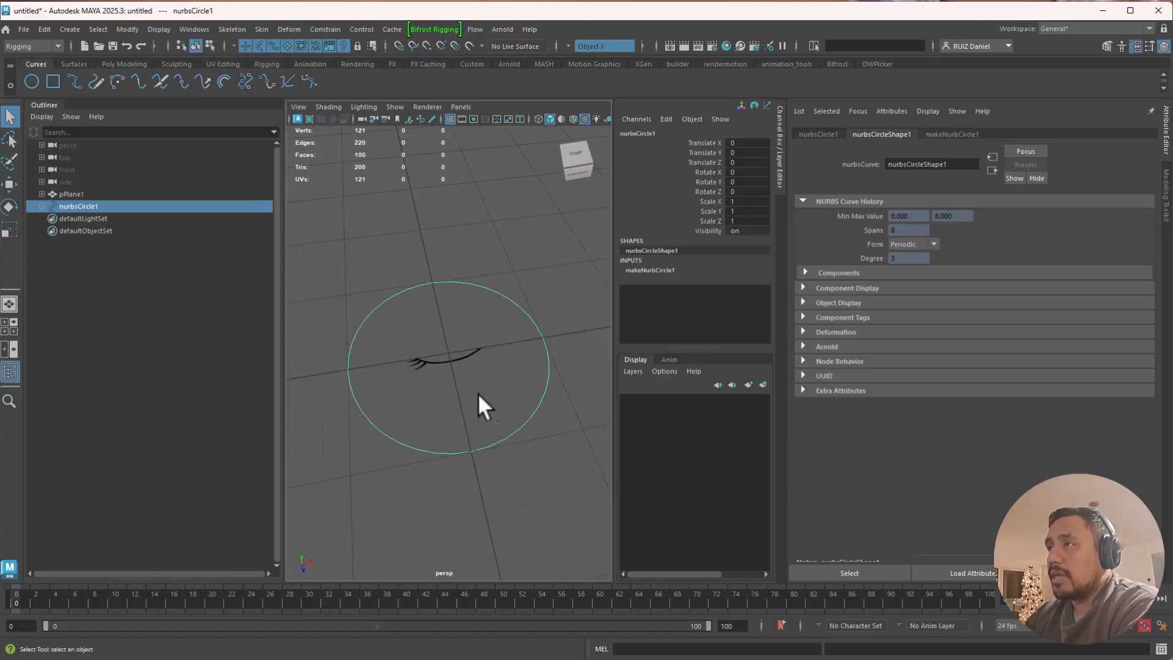
Reshape the circle into a triangle by moving its control vertices together into three corners
{"action": "key", "text": "F8"}
{"action": "left_click", "coordinate": [431, 276]}
{"action": "key", "text": "w"}
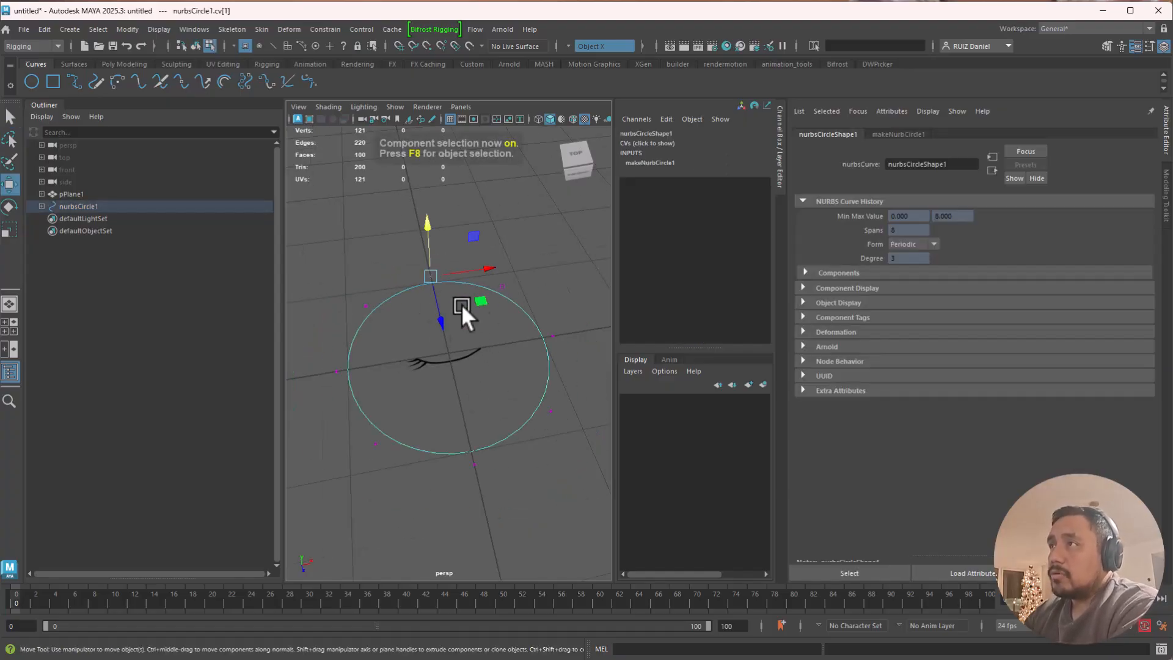
{"action": "left_click_drag", "start_coordinate": [442, 312], "coordinate": [354, 300]}
{"action": "left_click_drag", "start_coordinate": [357, 422], "coordinate": [502, 483]}
{"action": "left_click", "coordinate": [553, 337]}
{"action": "left_click_drag", "start_coordinate": [549, 342], "coordinate": [498, 284]}
{"action": "left_click_drag", "start_coordinate": [518, 437], "coordinate": [530, 392]}
{"action": "left_click", "coordinate": [520, 365]}
{"action": "key", "text": "F8"}
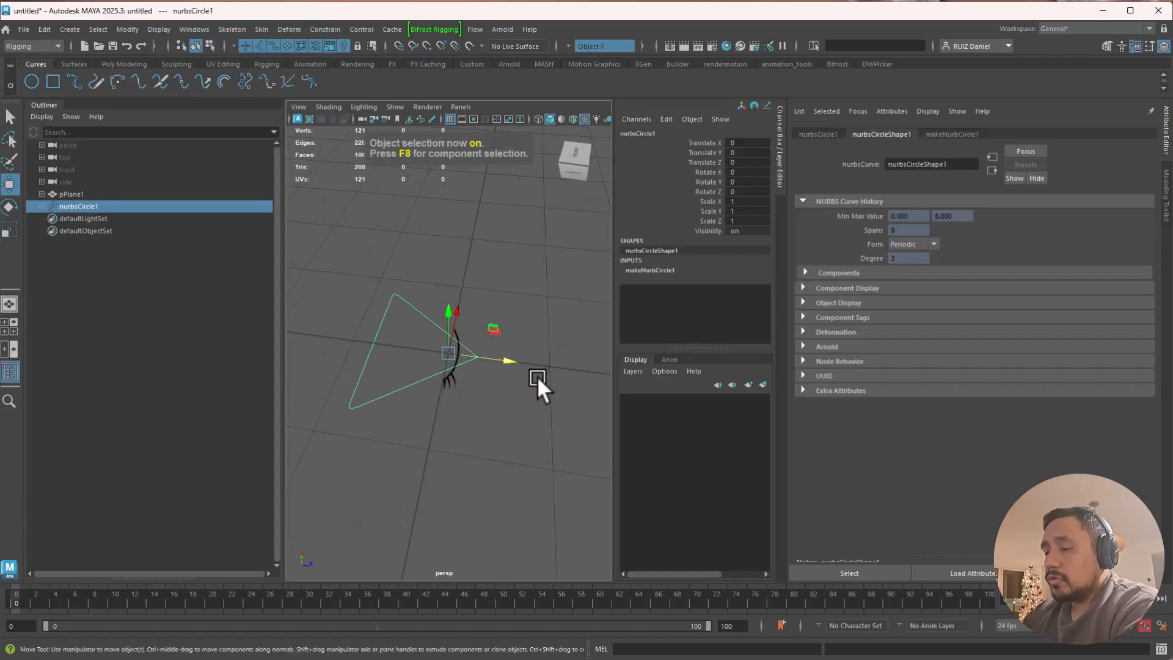
Group the triangular curve and rename the curve inside the group as eye_ctrl
{"action": "key", "text": "ctrl+g"}
{"action": "left_click", "coordinate": [41, 206]}
{"action": "double_click", "coordinate": [92, 218]}
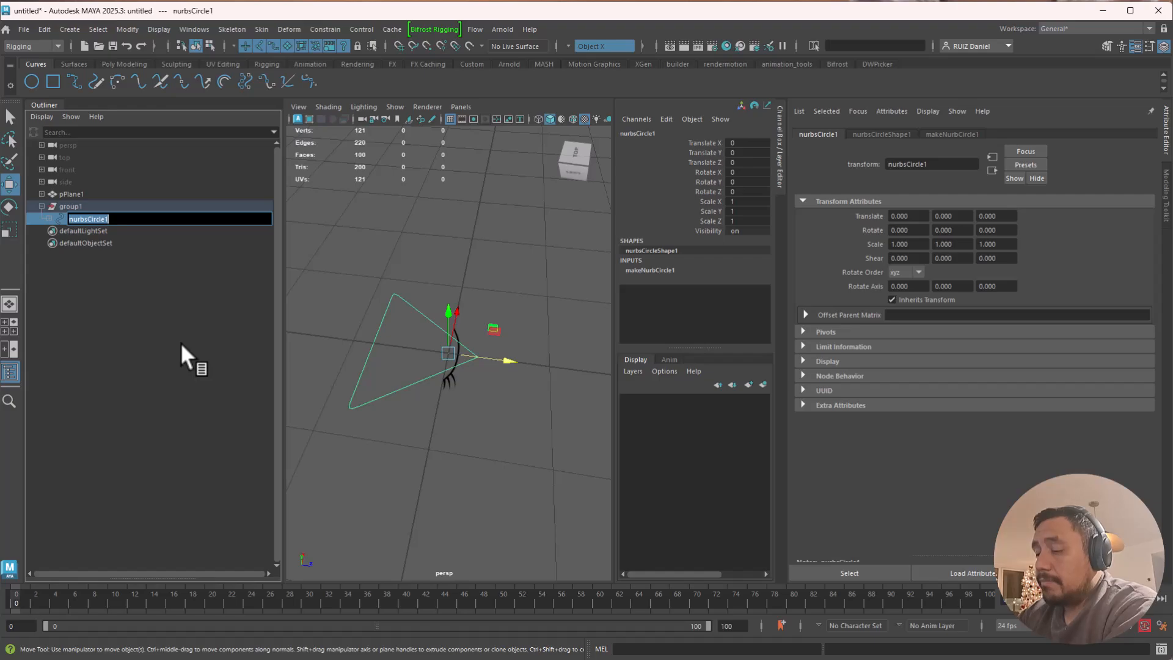
{"action": "type", "text": "eye"}
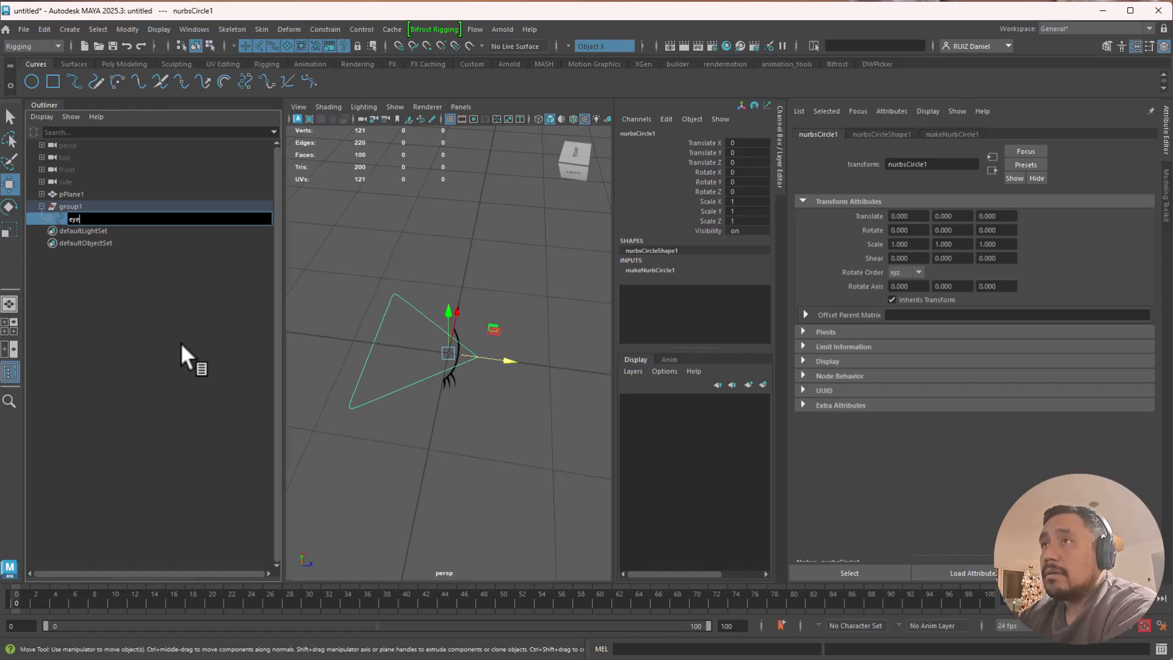
{"action": "type", "text": "_ct"}
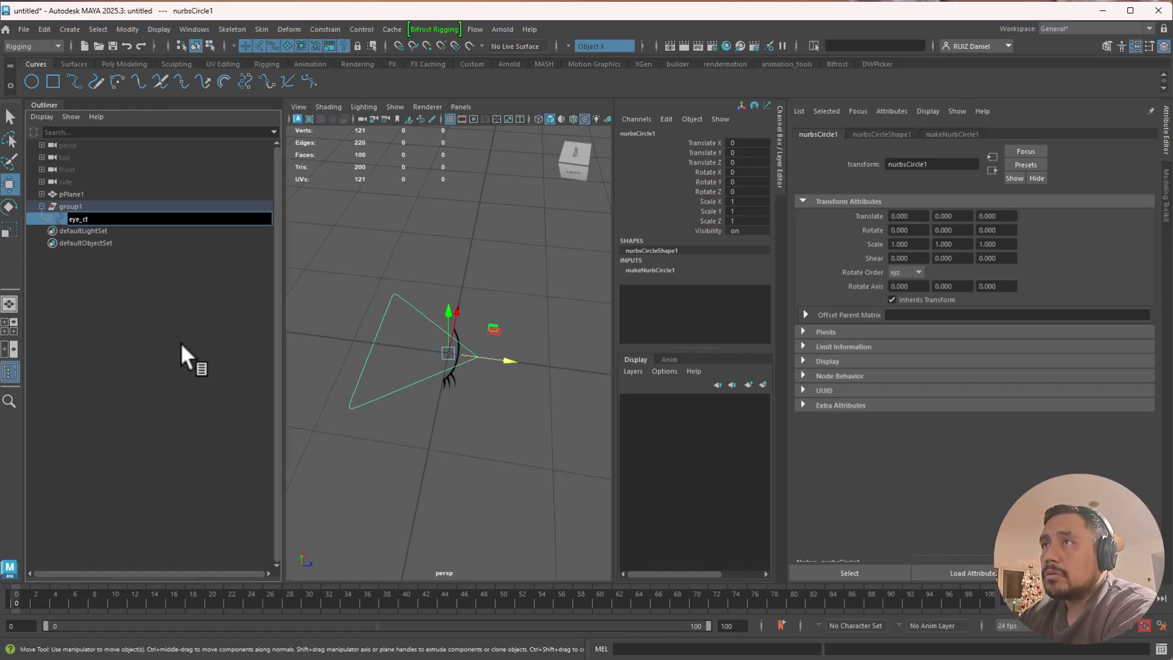
{"action": "type", "text": "trlk"}
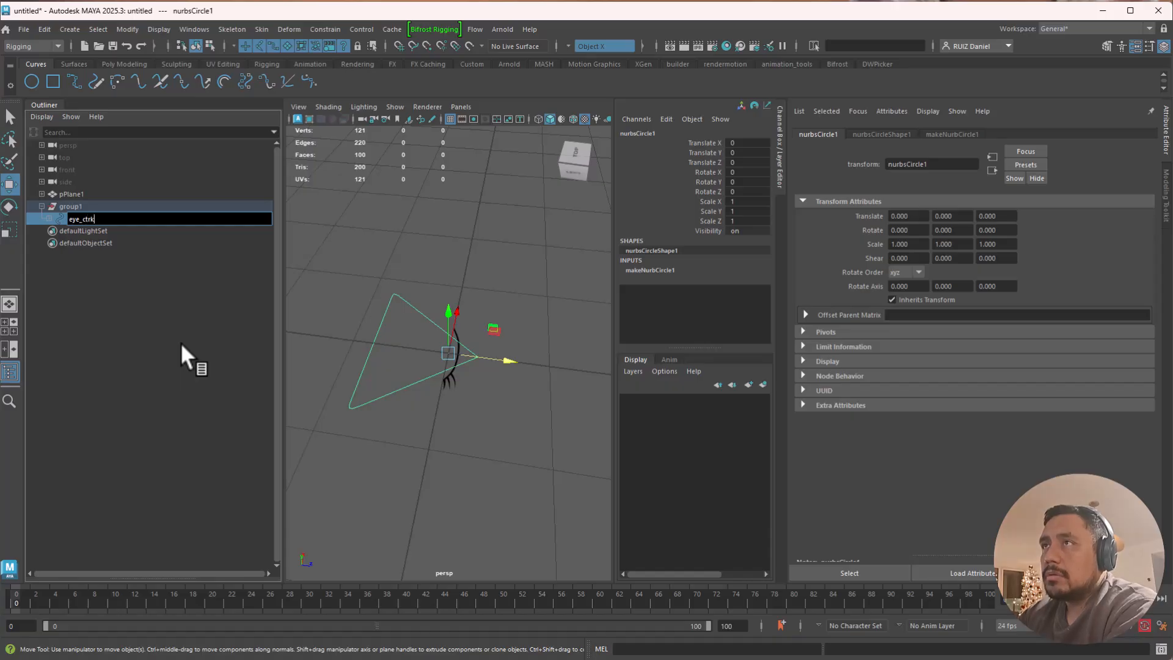
{"action": "key", "text": "BackSpace"}
{"action": "key", "text": "Return"}
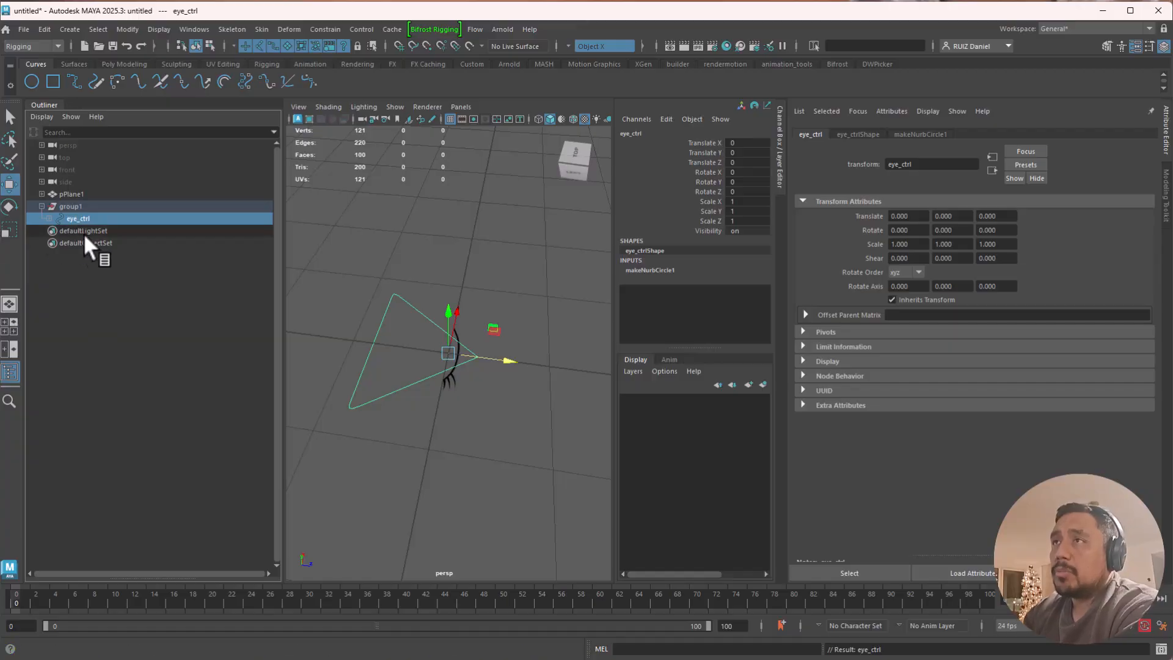
Rename the curve's parent group as reset_eye
{"action": "double_click", "coordinate": [77, 206]}
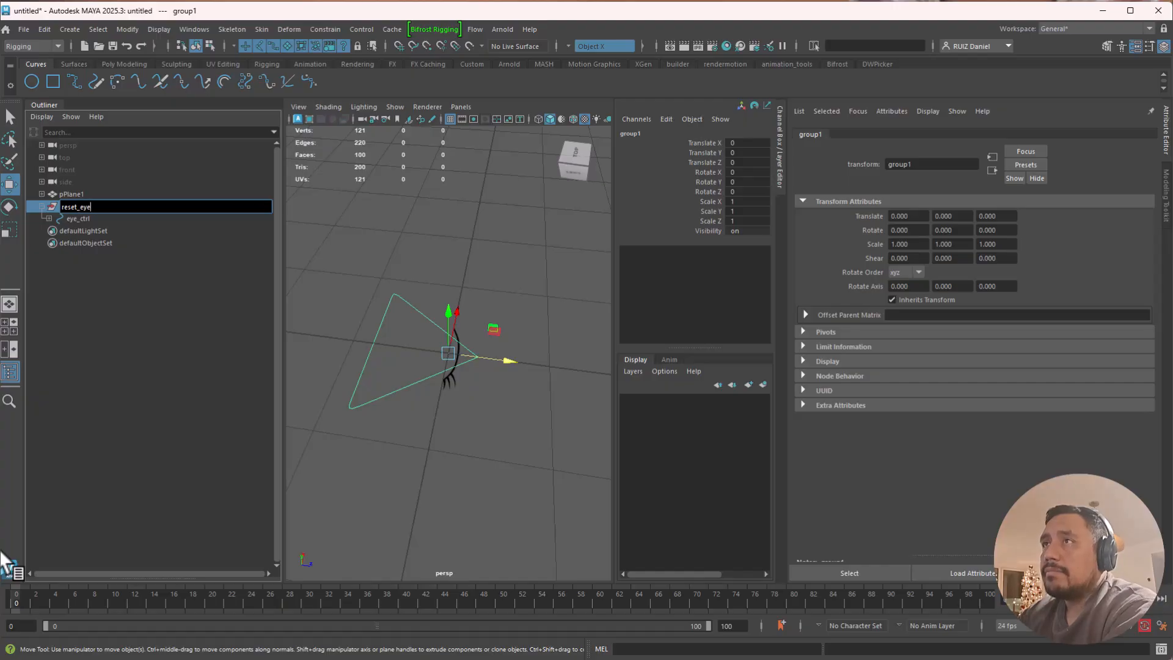
{"action": "key", "text": "Return"}
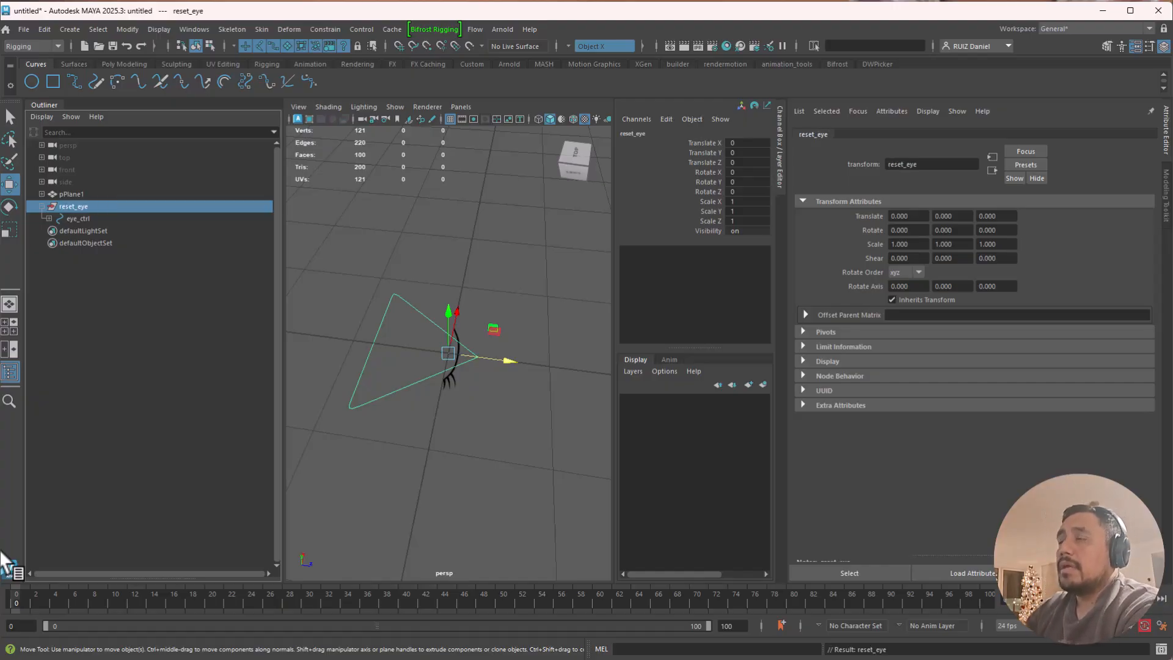
{"action": "left_click", "coordinate": [302, 306]}
Rotate all of eye_ctrl's control vertices so the triangle stands upright pointing down, and centre them on the control's pivot
{"action": "left_click", "coordinate": [92, 219]}
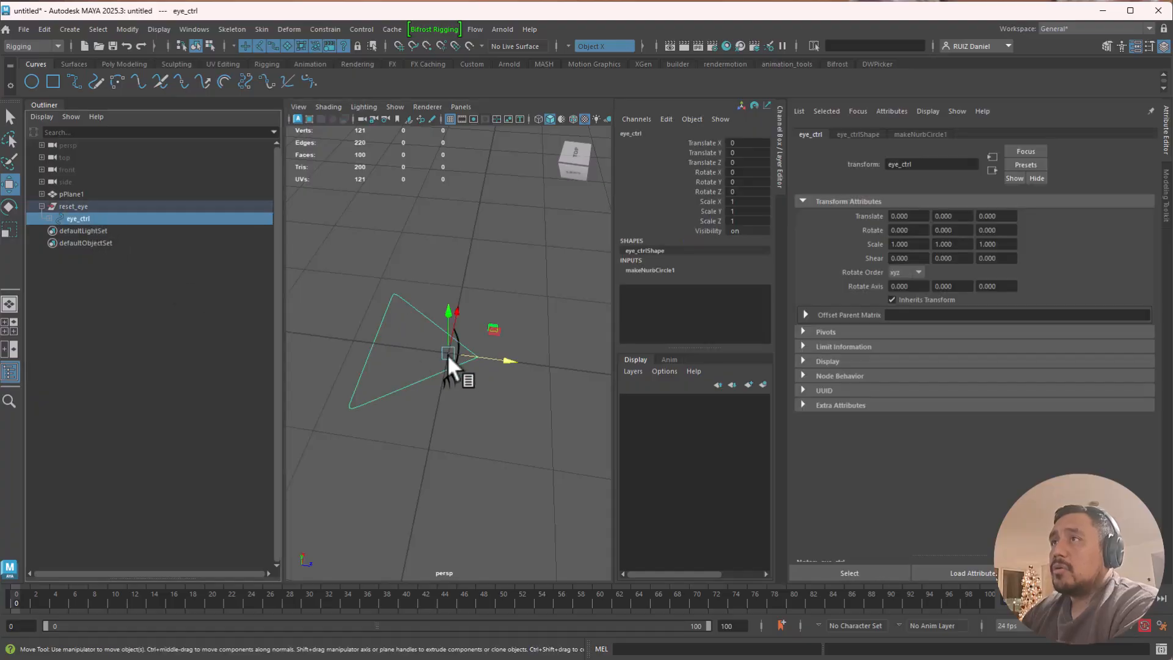
{"action": "key", "text": "F8"}
{"action": "left_click_drag", "start_coordinate": [508, 260], "coordinate": [449, 376]}
{"action": "key", "text": "e"}
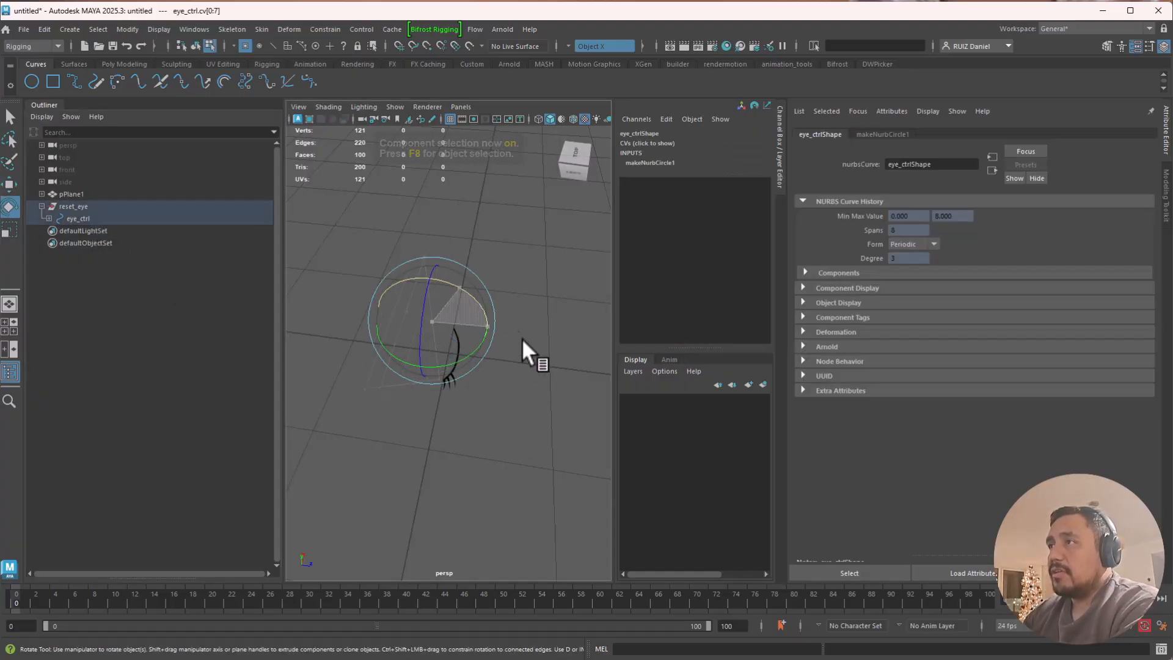
{"action": "left_click_drag", "start_coordinate": [454, 438], "coordinate": [482, 360], "text": "alt"}
{"action": "key", "text": "w"}
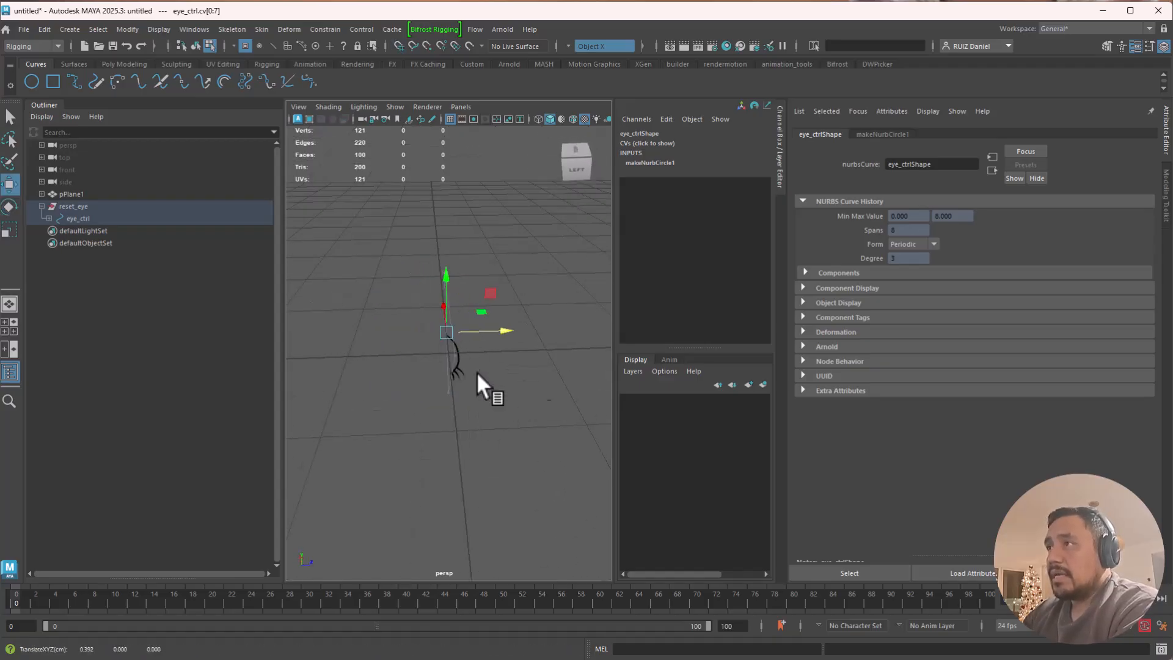
{"action": "left_click_drag", "start_coordinate": [523, 408], "coordinate": [507, 386], "text": "alt"}
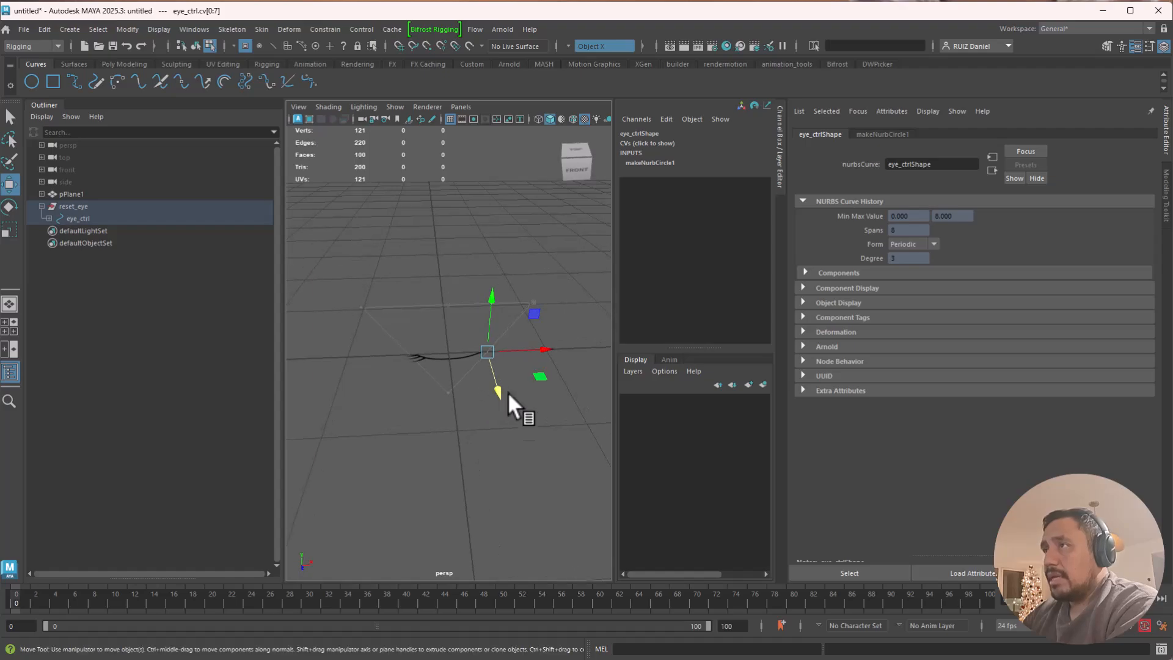
{"action": "key", "text": "F8"}
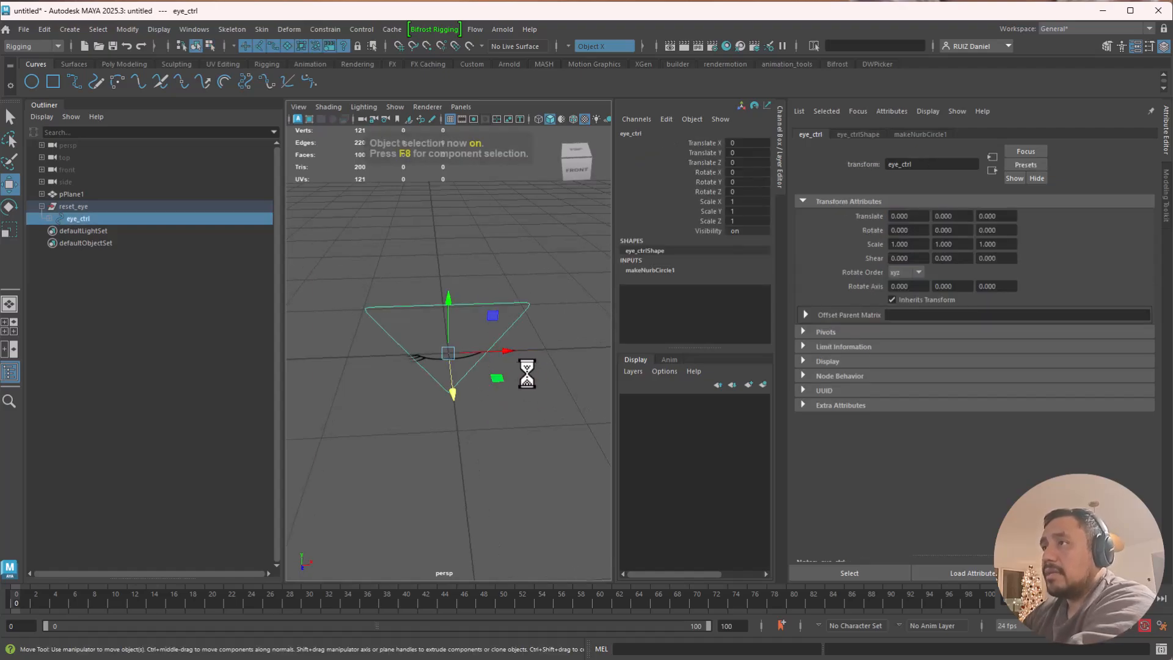
{"action": "left_click_drag", "start_coordinate": [427, 394], "coordinate": [466, 386], "text": "alt"}
{"action": "key", "text": "F8"}
{"action": "key", "text": "F8"}
Raise the reset_eye group above the plane to about 1.632 in Translate Y, and check eye_ctrl's transform values
{"action": "mouse_move", "coordinate": [77, 205]}
{"action": "left_mouse_down"}
{"action": "mouse_move", "coordinate": [460, 327]}
{"action": "mouse_move", "coordinate": [79, 203]}
{"action": "left_mouse_up"}
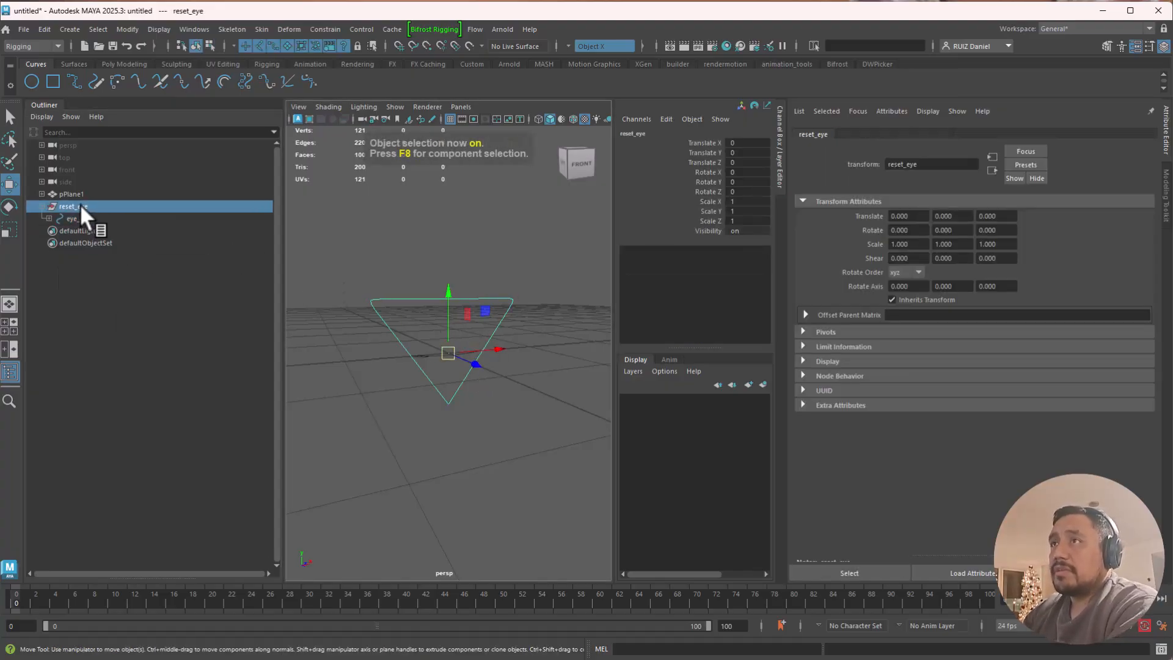
{"action": "left_click_drag", "start_coordinate": [447, 300], "coordinate": [457, 125]}
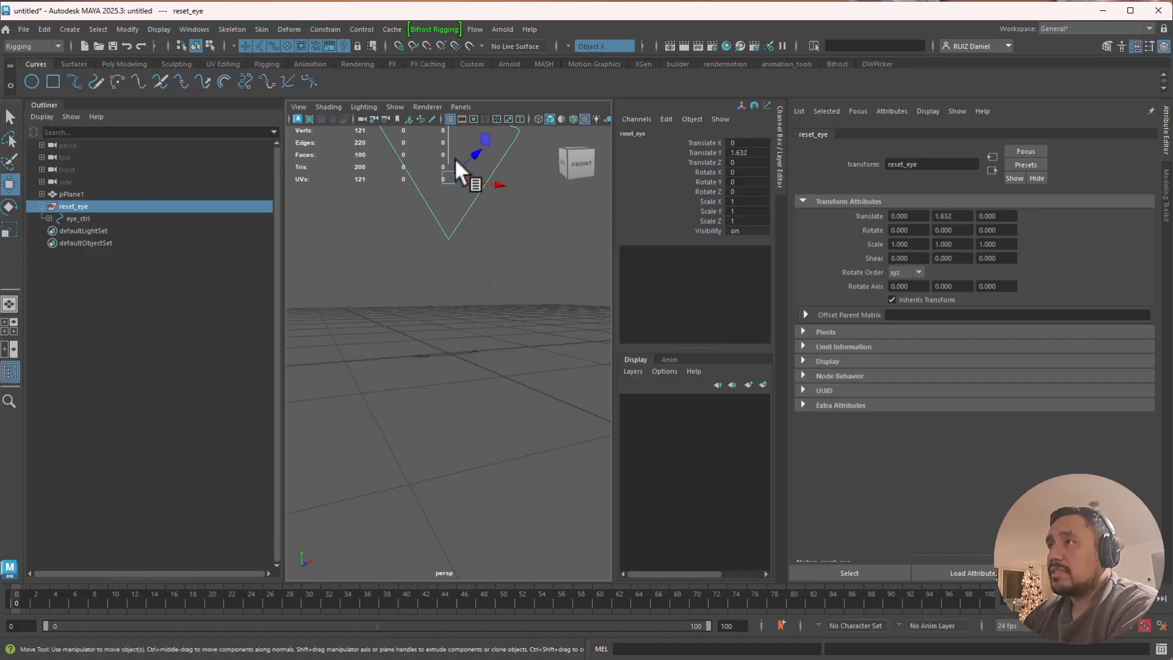
{"action": "left_click_drag", "start_coordinate": [488, 265], "coordinate": [481, 311], "text": "alt"}
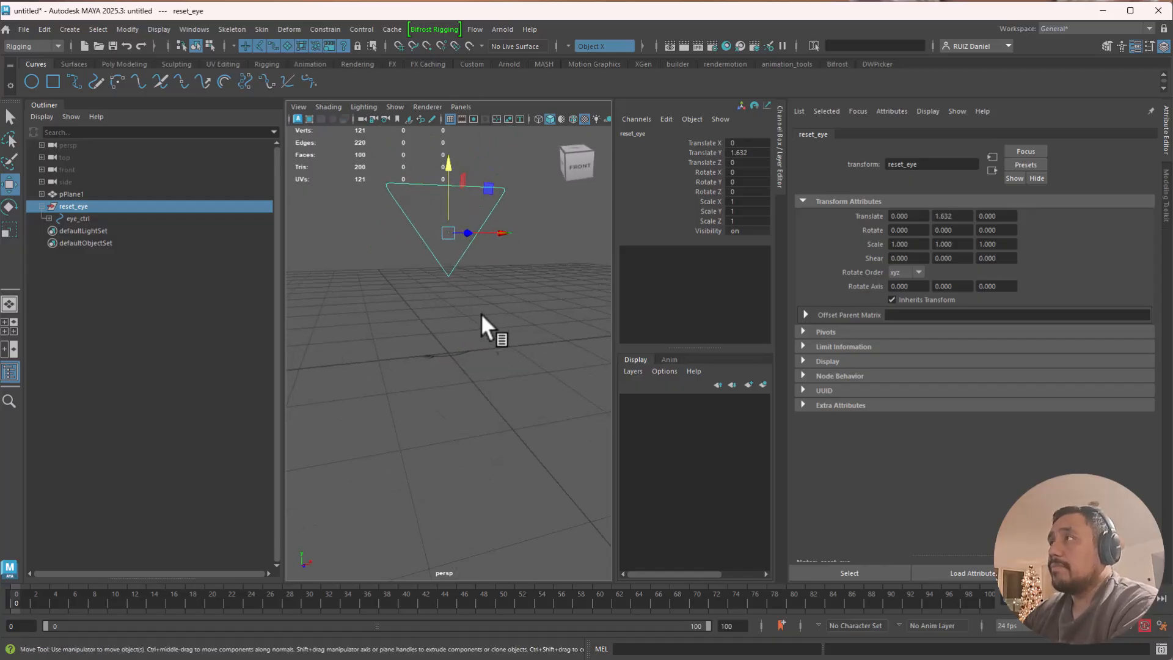
{"action": "left_click", "coordinate": [505, 195]}
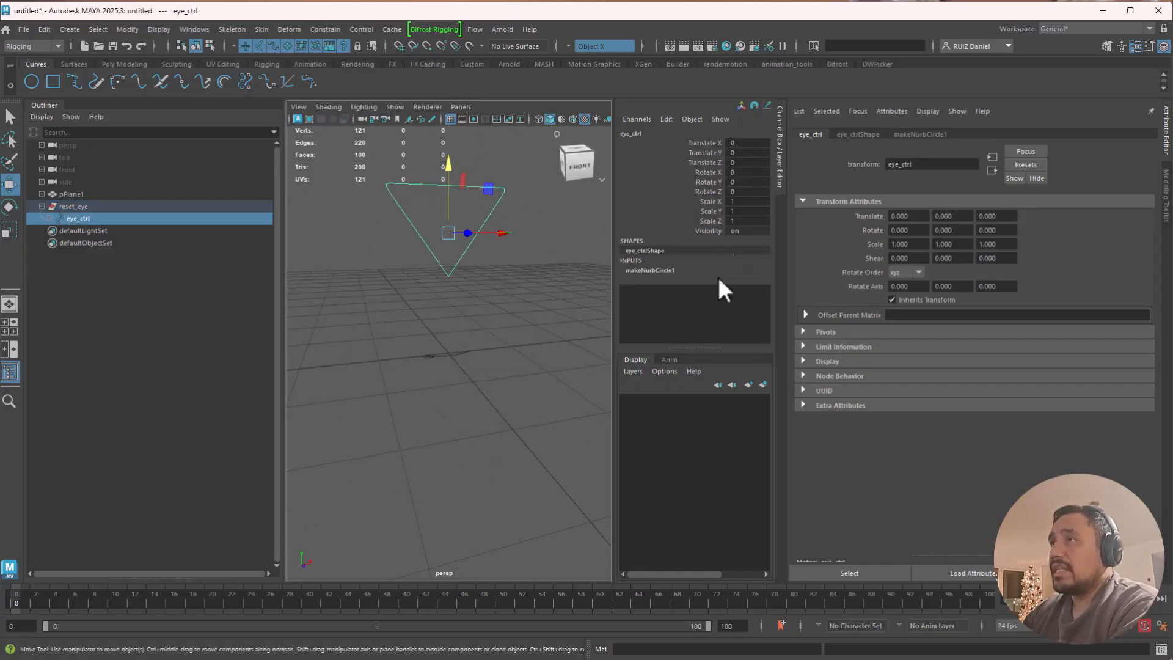
{"action": "left_click_drag", "start_coordinate": [471, 335], "coordinate": [516, 326], "text": "alt"}
{"action": "left_click", "coordinate": [419, 287]}
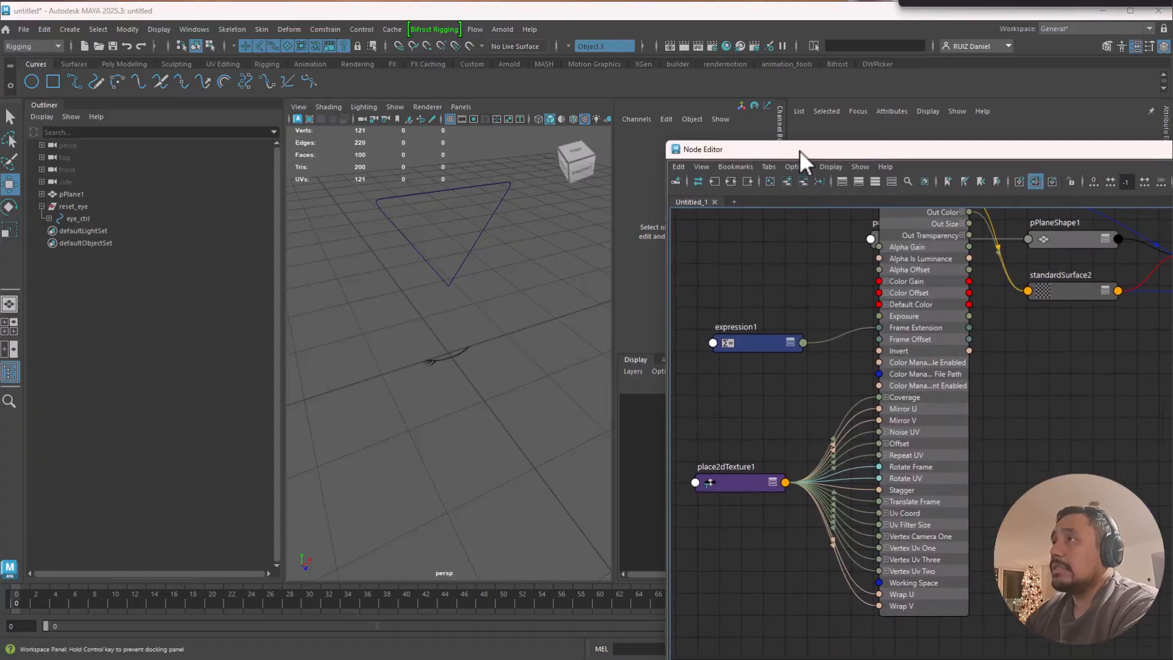
Select the expression node driving file1's Frame Extension and open the Expression Editor
{"action": "left_click", "coordinate": [741, 333]}
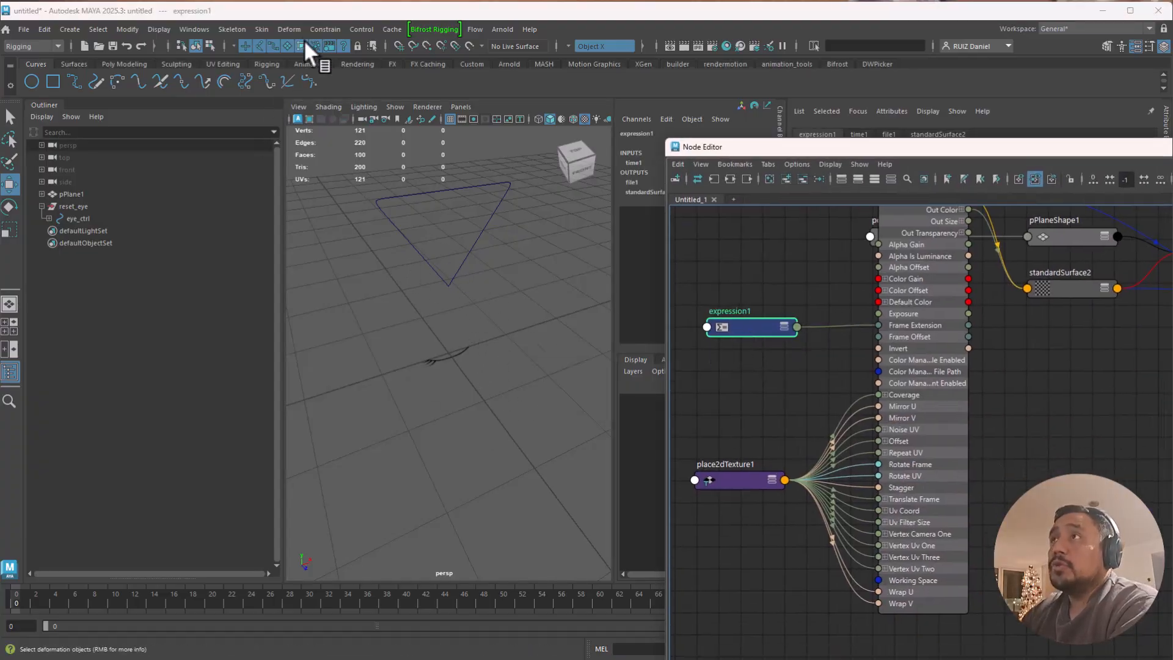
{"action": "left_click", "coordinate": [193, 29]}
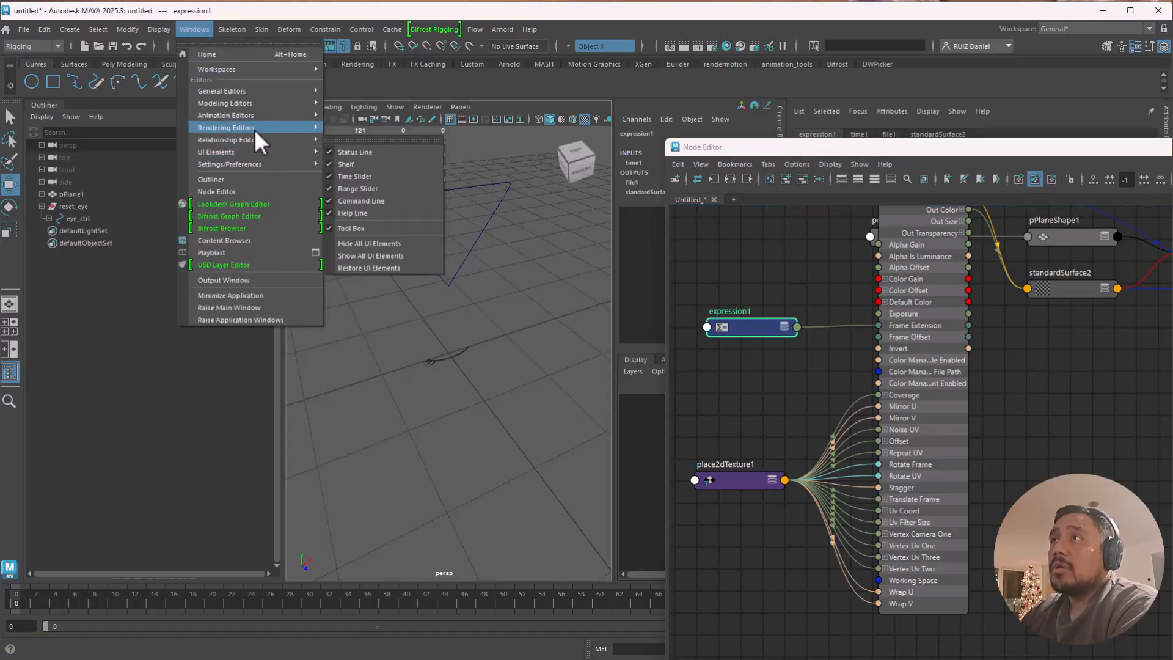
{"action": "mouse_move", "coordinate": [278, 116]}
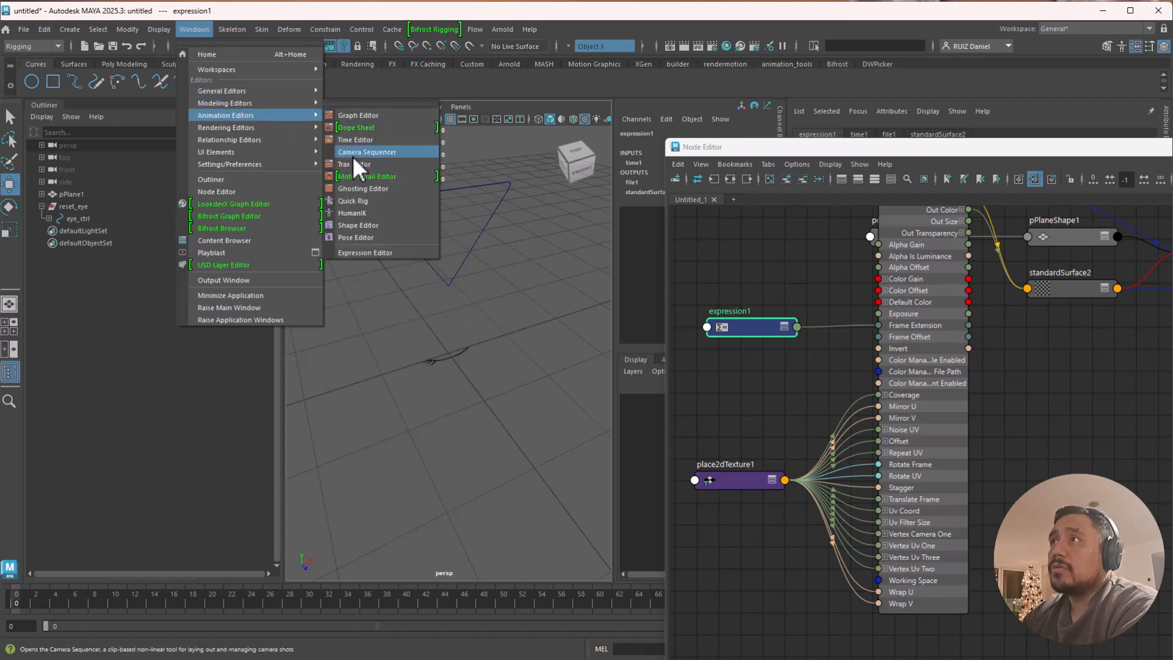
{"action": "left_click", "coordinate": [373, 252]}
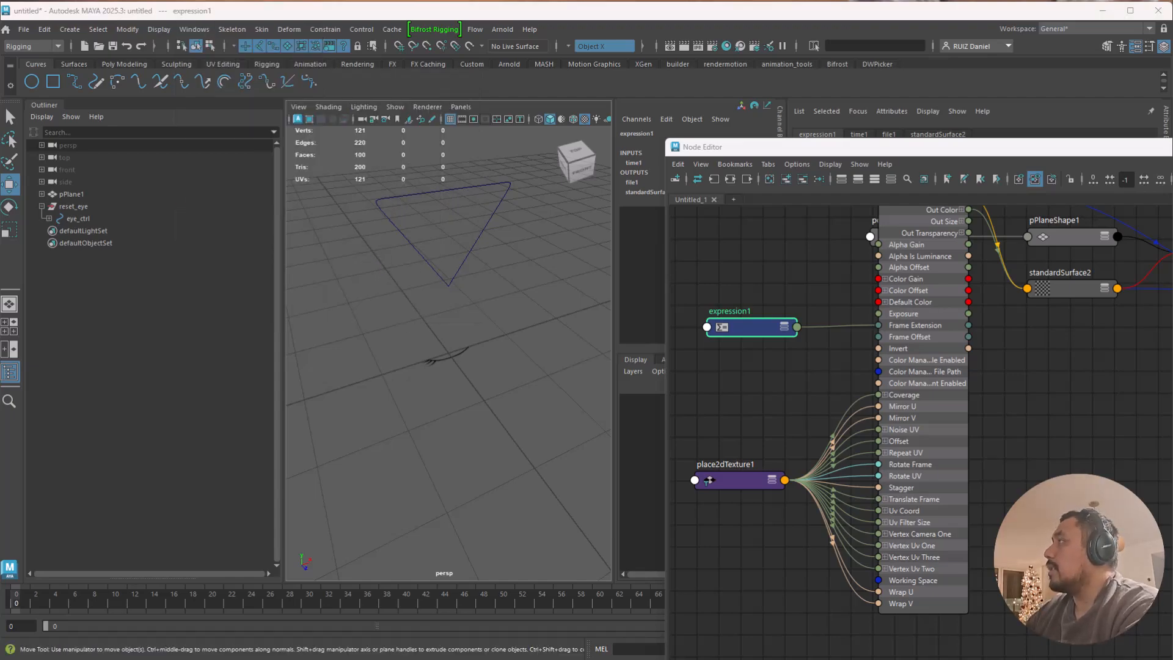
List the expressions by expression name and load expression1 for editing
{"action": "left_click_drag", "start_coordinate": [645, 54], "coordinate": [618, 95]}
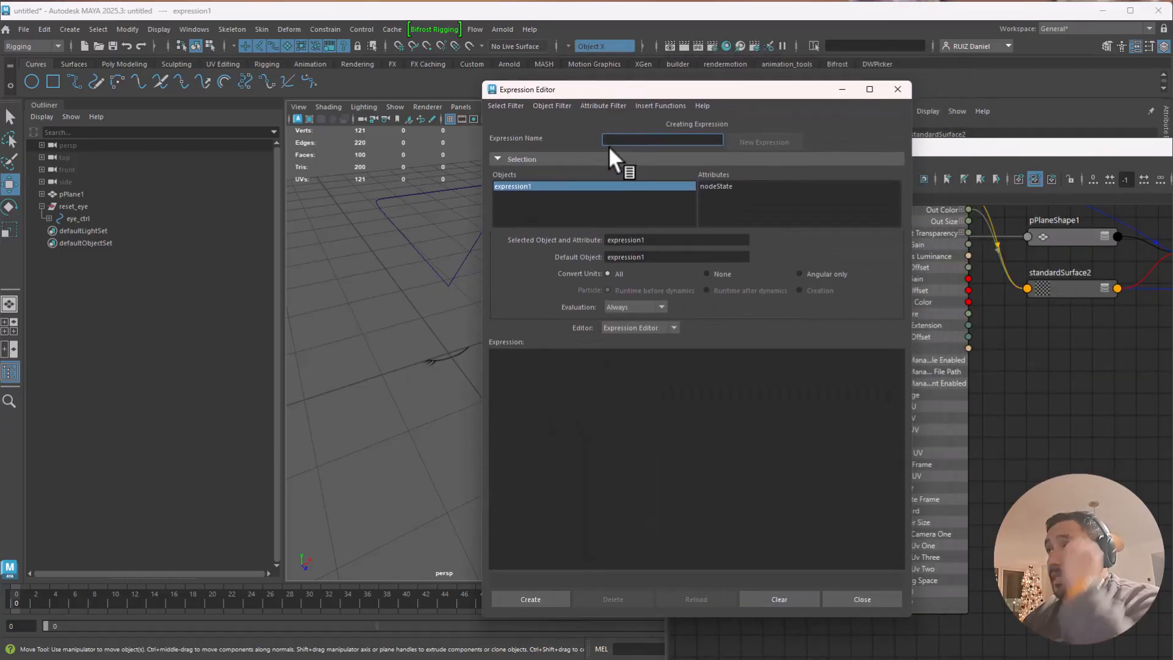
{"action": "left_click", "coordinate": [549, 191]}
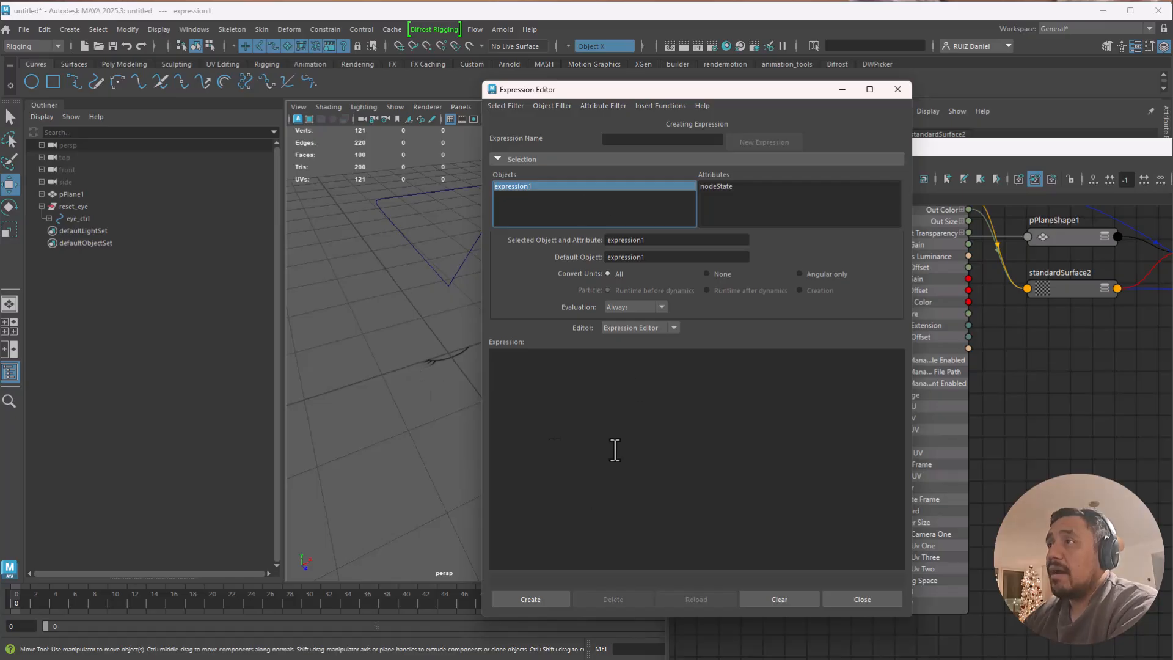
{"action": "left_click", "coordinate": [505, 106]}
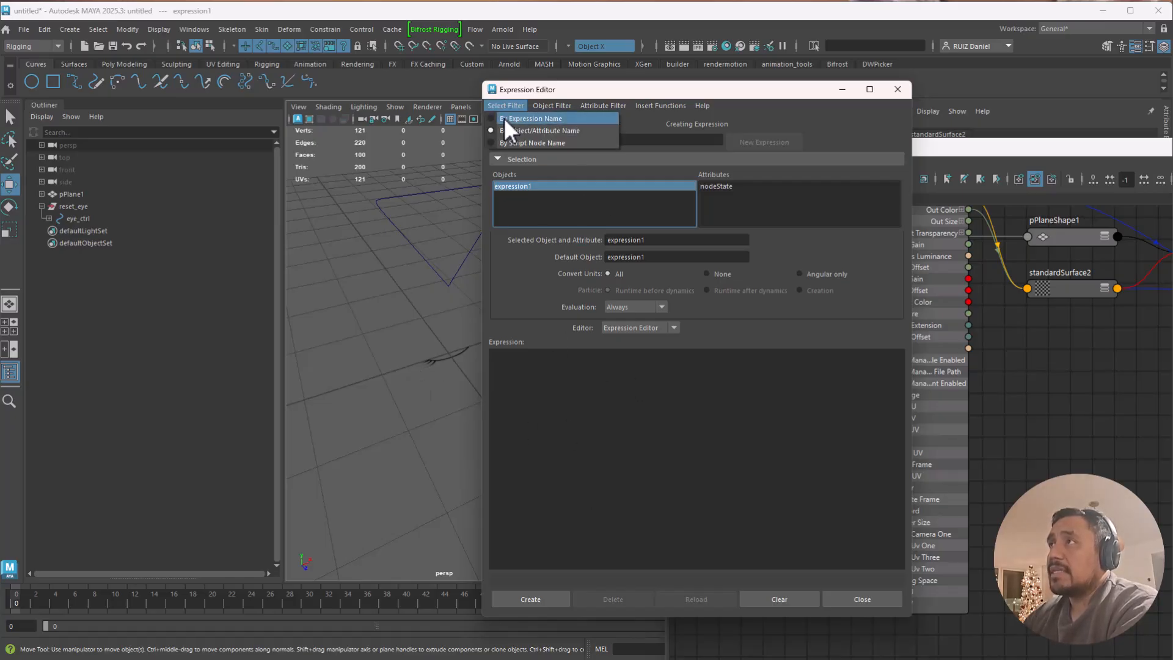
{"action": "left_click", "coordinate": [502, 118]}
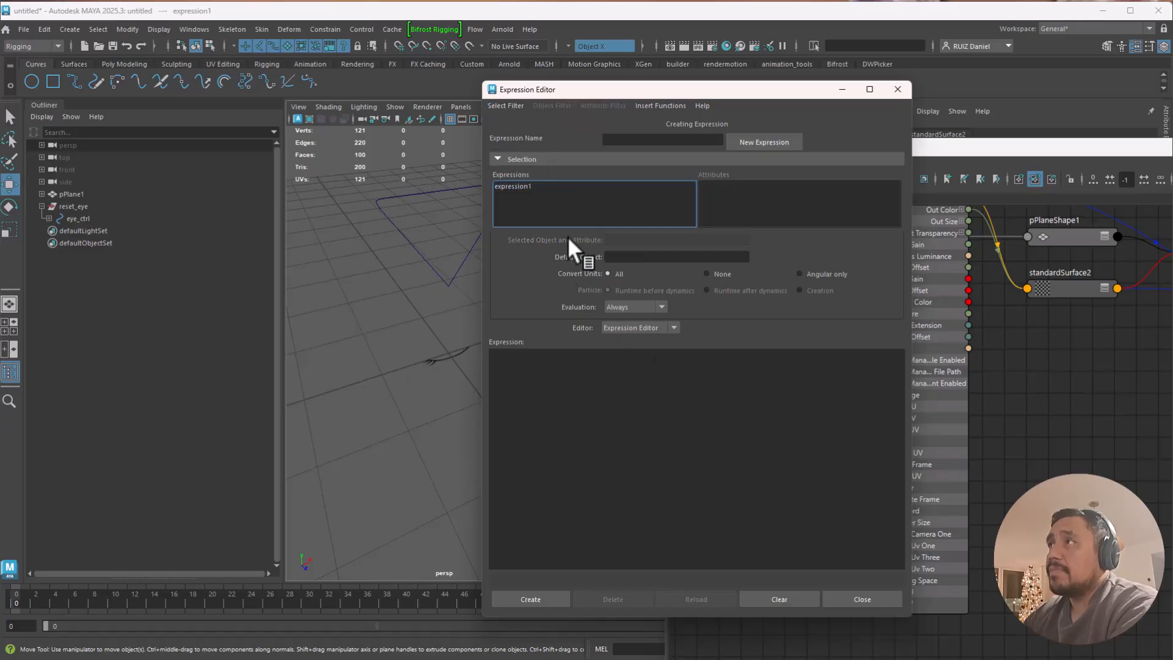
{"action": "left_click", "coordinate": [527, 187]}
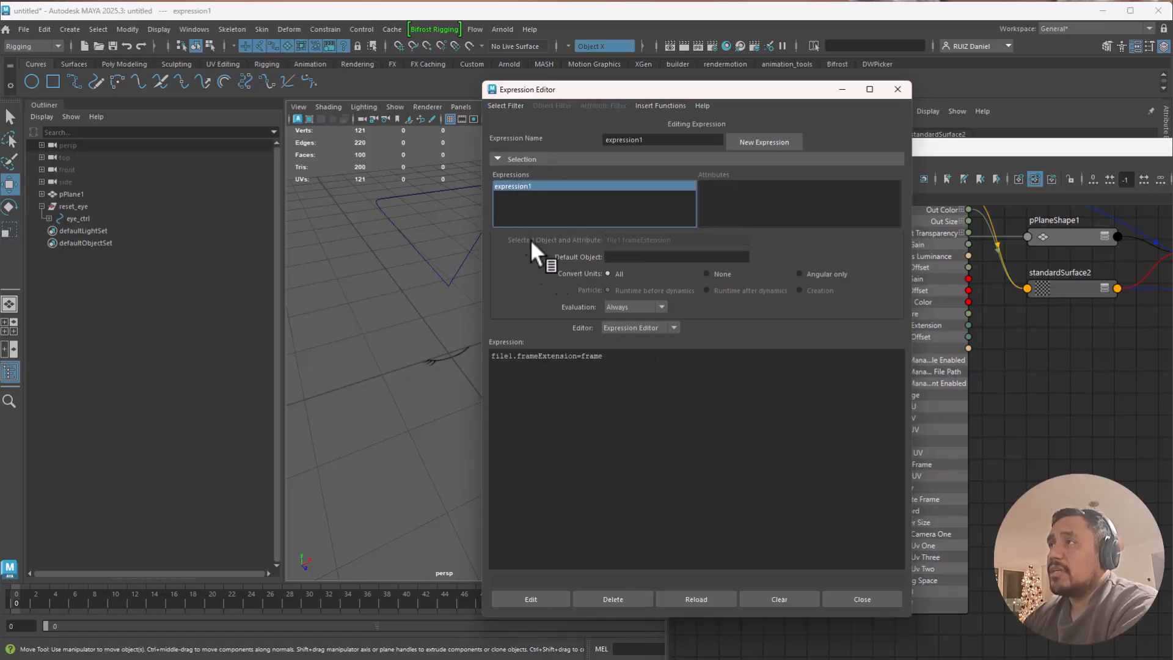
Add spaces around the equals sign in the file1.frameExtension expression and enlarge the expression text
{"action": "left_click_drag", "start_coordinate": [613, 356], "coordinate": [473, 344]}
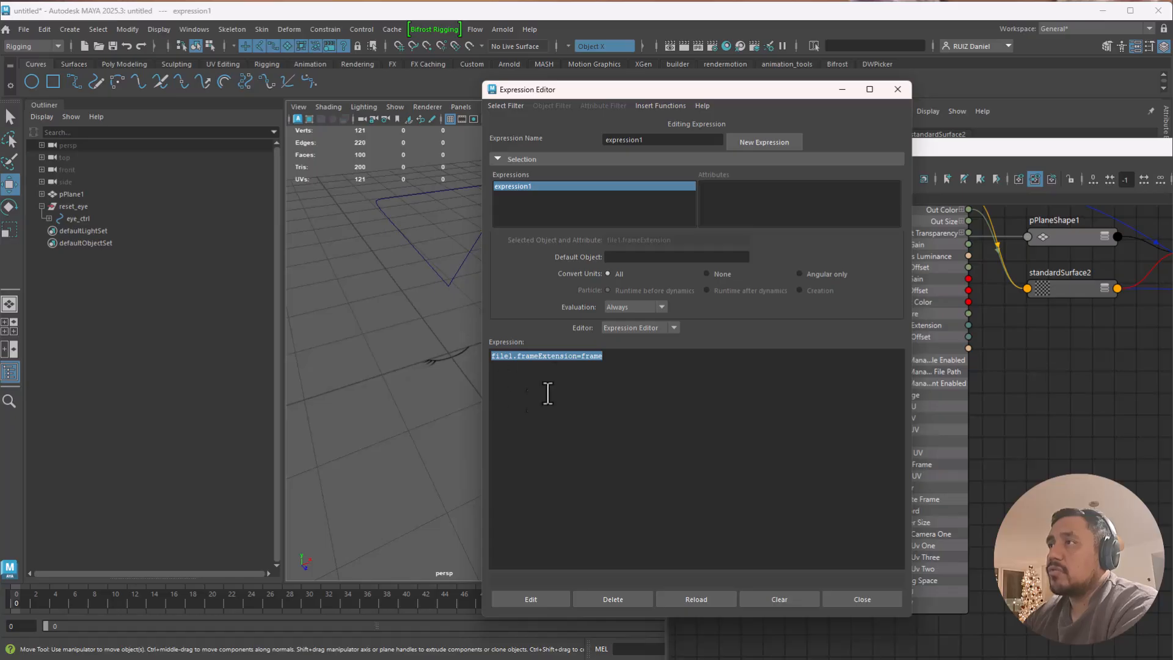
{"action": "left_click", "coordinate": [523, 368]}
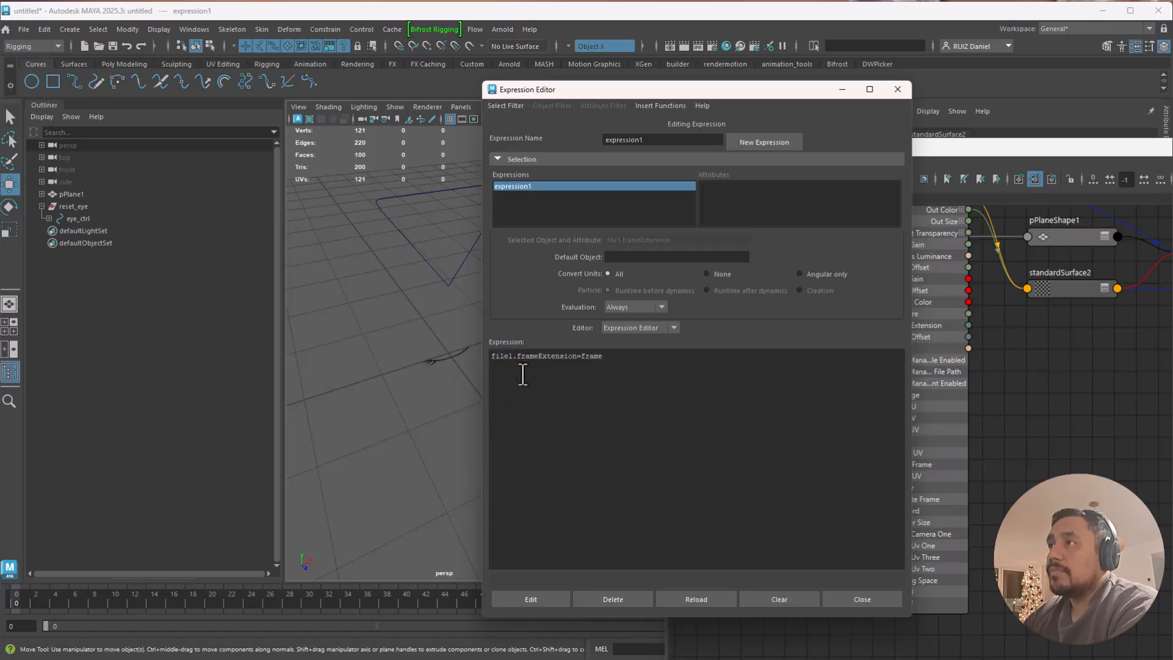
{"action": "left_click_drag", "start_coordinate": [518, 357], "coordinate": [561, 357]}
{"action": "left_click", "coordinate": [589, 360]}
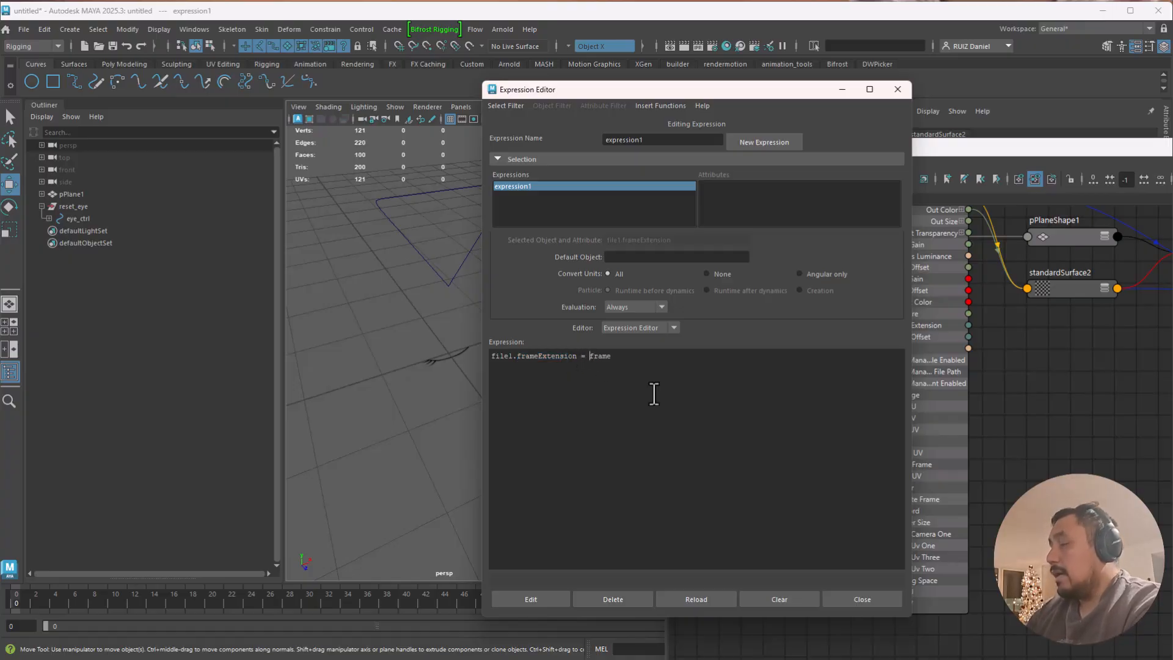
{"action": "scroll", "coordinate": [653, 394], "scroll_direction": "up", "scroll_amount": 5, "text": "ctrl"}
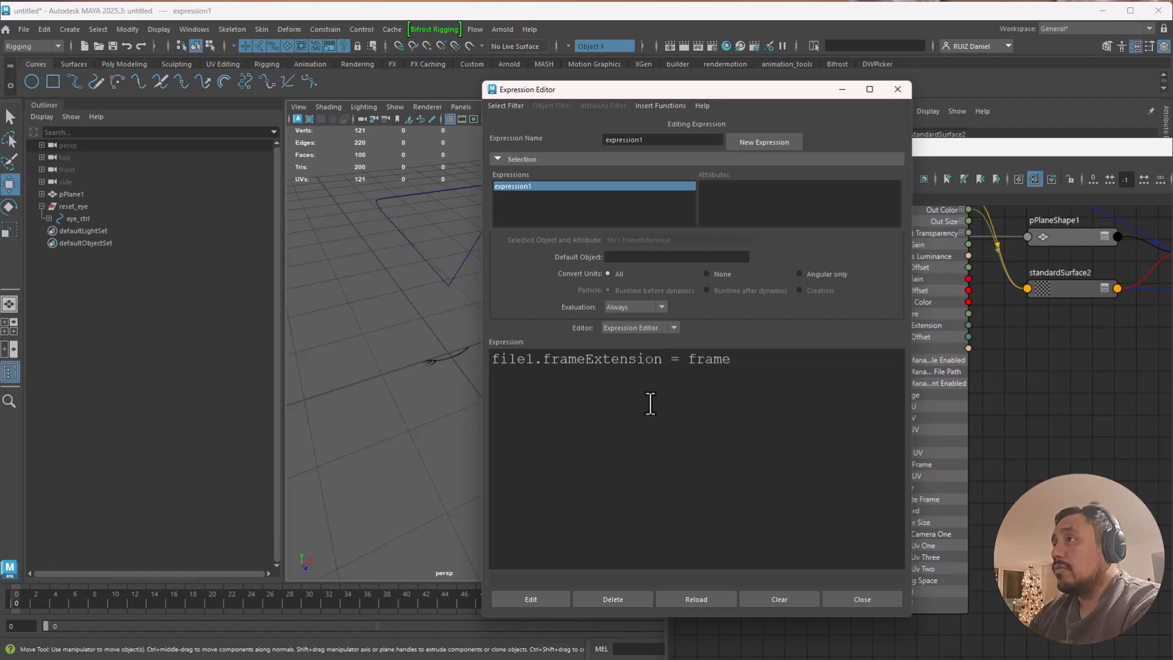
Select eye_ctrl in the viewport, try moving it vertically, and undo the move
{"action": "left_click_drag", "start_coordinate": [618, 90], "coordinate": [880, 98]}
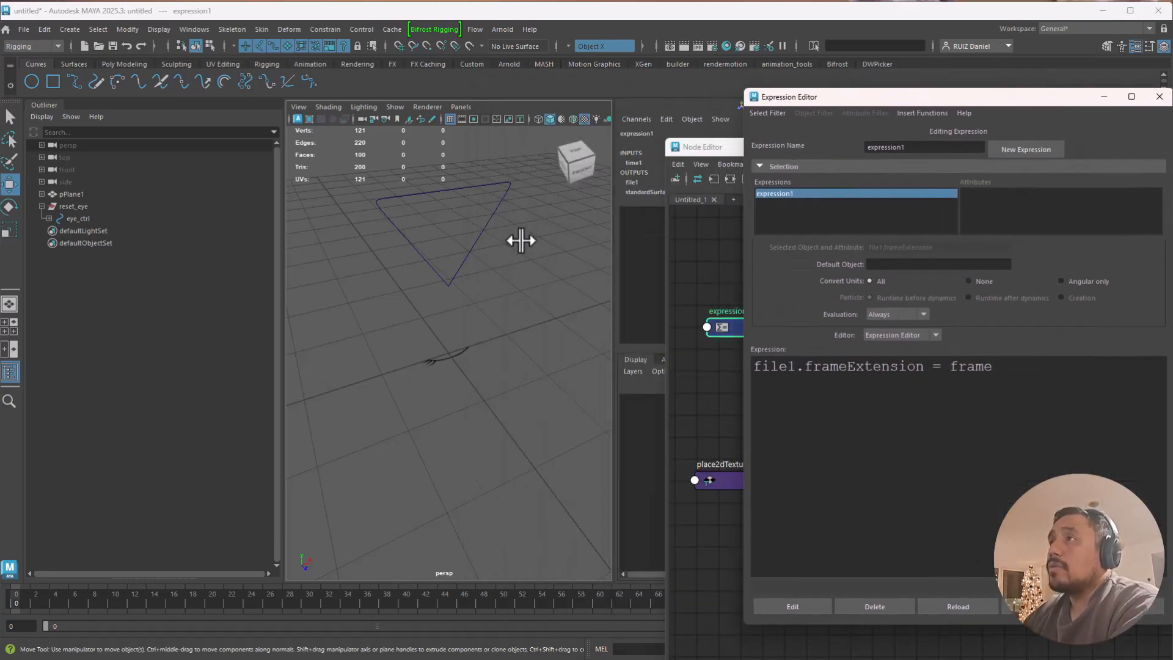
{"action": "left_click", "coordinate": [505, 187]}
{"action": "left_click_drag", "start_coordinate": [450, 188], "coordinate": [468, 241]}
{"action": "key", "text": "ctrl+z"}
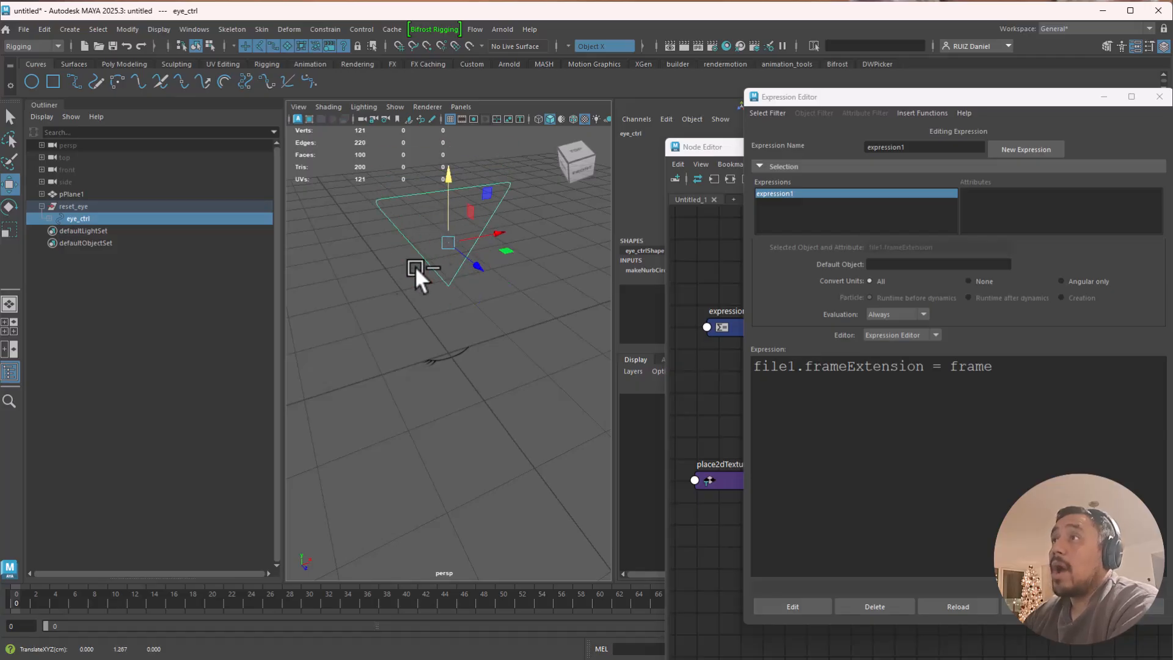
Change the expression to file1.frameExtension = eye_ctrl.translateY, apply the edit, and close the Expression Editor
{"action": "left_click", "coordinate": [90, 215]}
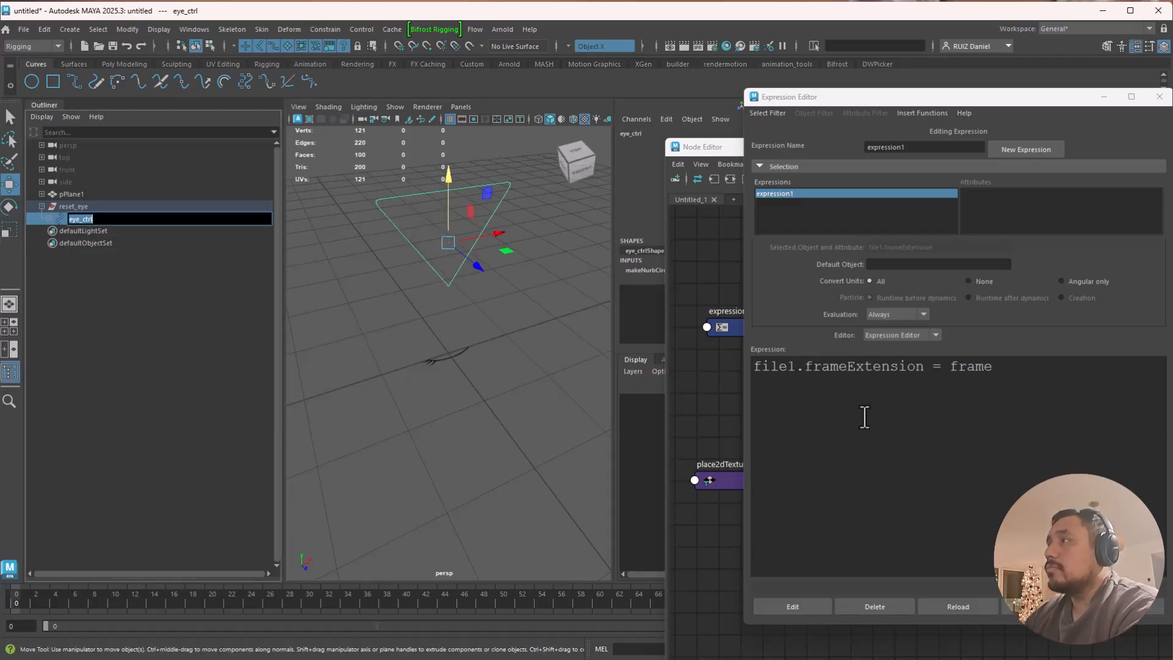
{"action": "double_click", "coordinate": [970, 365]}
{"action": "type", "text": "eye_ctrl"}
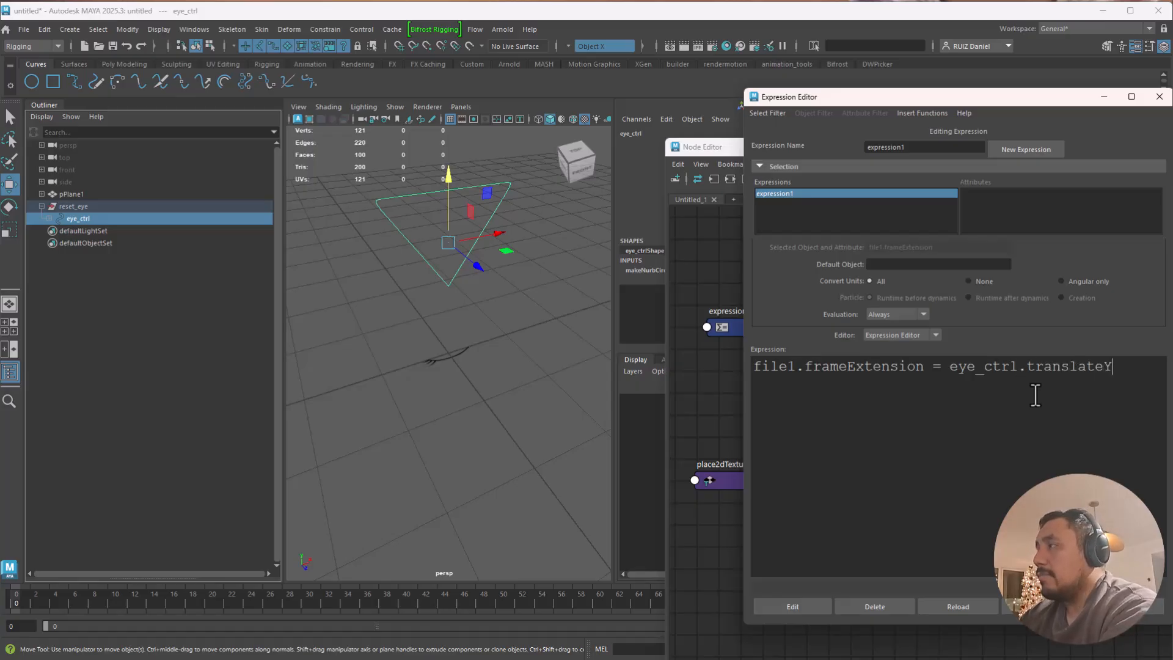
{"action": "left_click", "coordinate": [797, 606]}
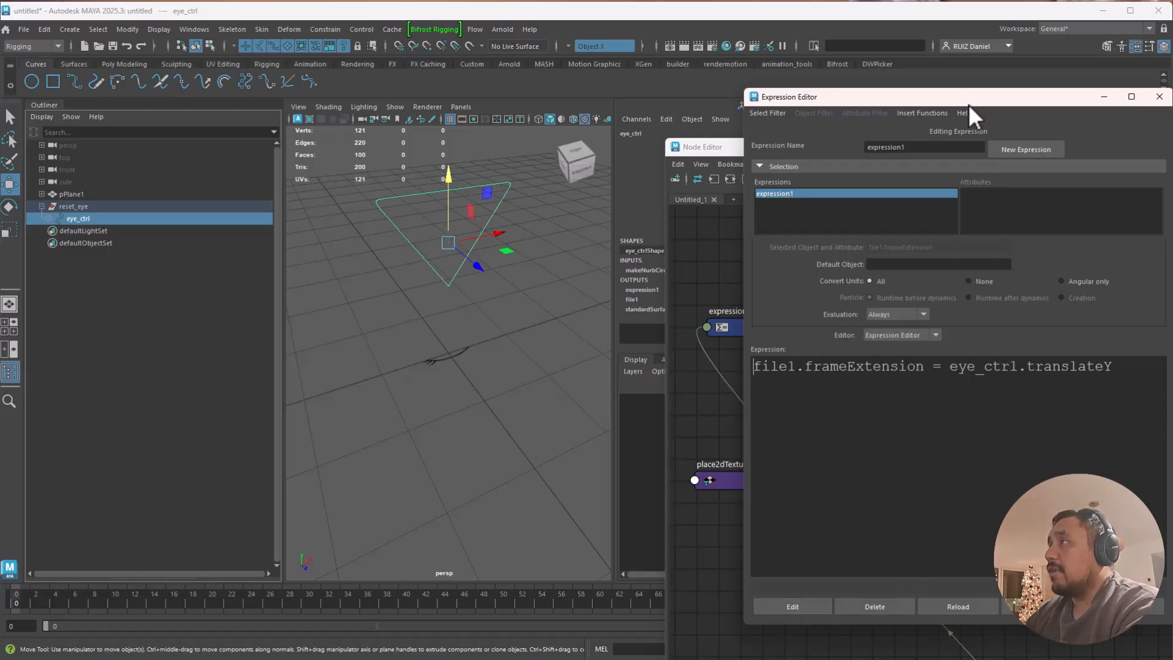
{"action": "left_click_drag", "start_coordinate": [969, 102], "coordinate": [876, 93]}
{"action": "left_click", "coordinate": [999, 597]}
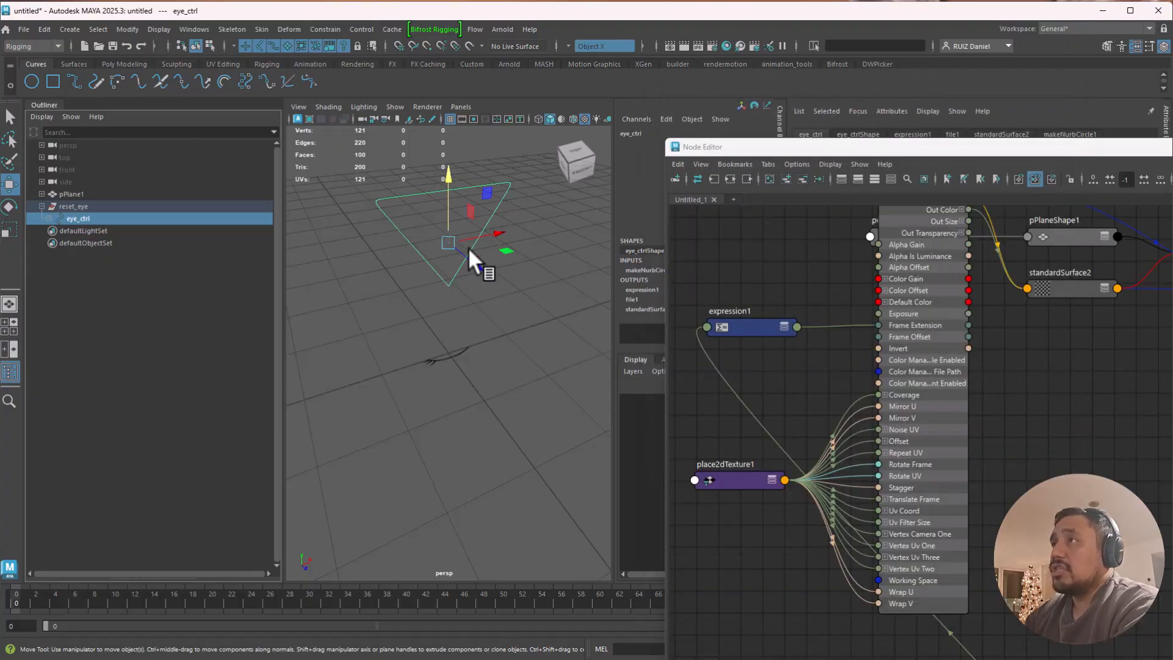
Move eye_ctrl up and down along Y to test how it drives the eye images on the plane
{"action": "left_click_drag", "start_coordinate": [446, 195], "coordinate": [441, 45]}
{"action": "middle_click_drag", "start_coordinate": [504, 265], "coordinate": [486, 379], "text": "alt"}
{"action": "right_click_drag", "start_coordinate": [486, 379], "coordinate": [428, 333], "text": "alt"}
{"action": "left_click_drag", "start_coordinate": [444, 291], "coordinate": [500, 350]}
{"action": "left_click_drag", "start_coordinate": [724, 152], "coordinate": [794, 302]}
{"action": "left_click_drag", "start_coordinate": [444, 321], "coordinate": [432, 255]}
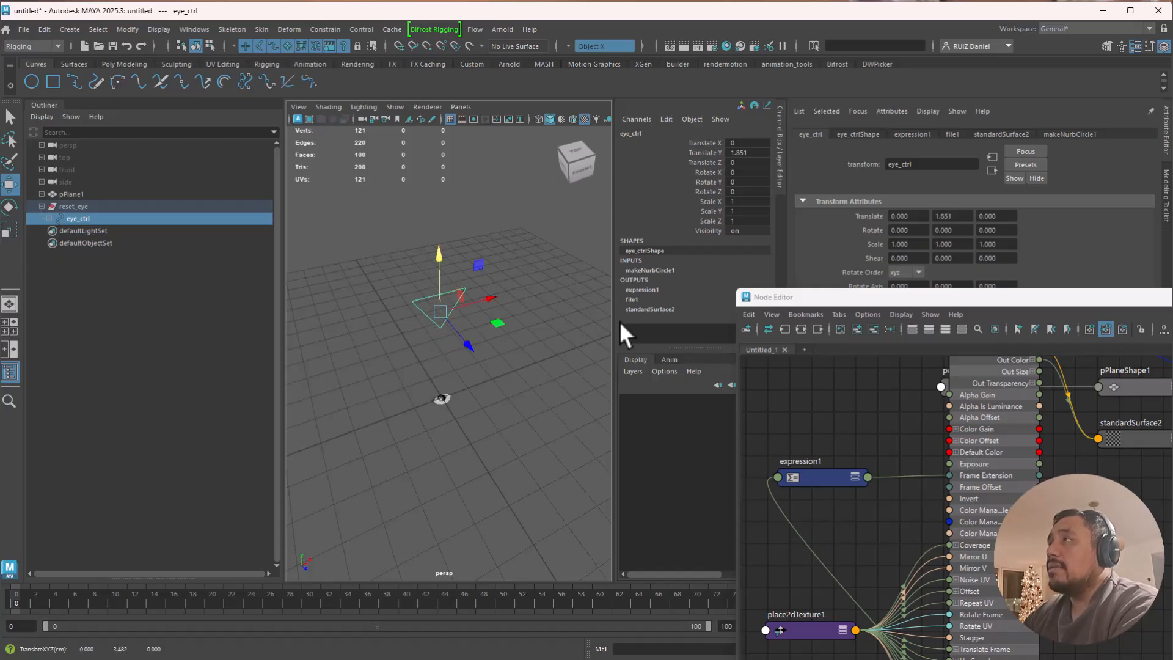
Uncover eye_ctrl's translate limit settings and enable a minimum Translate Y limit of 0
{"action": "left_click_drag", "start_coordinate": [880, 301], "coordinate": [515, 465]}
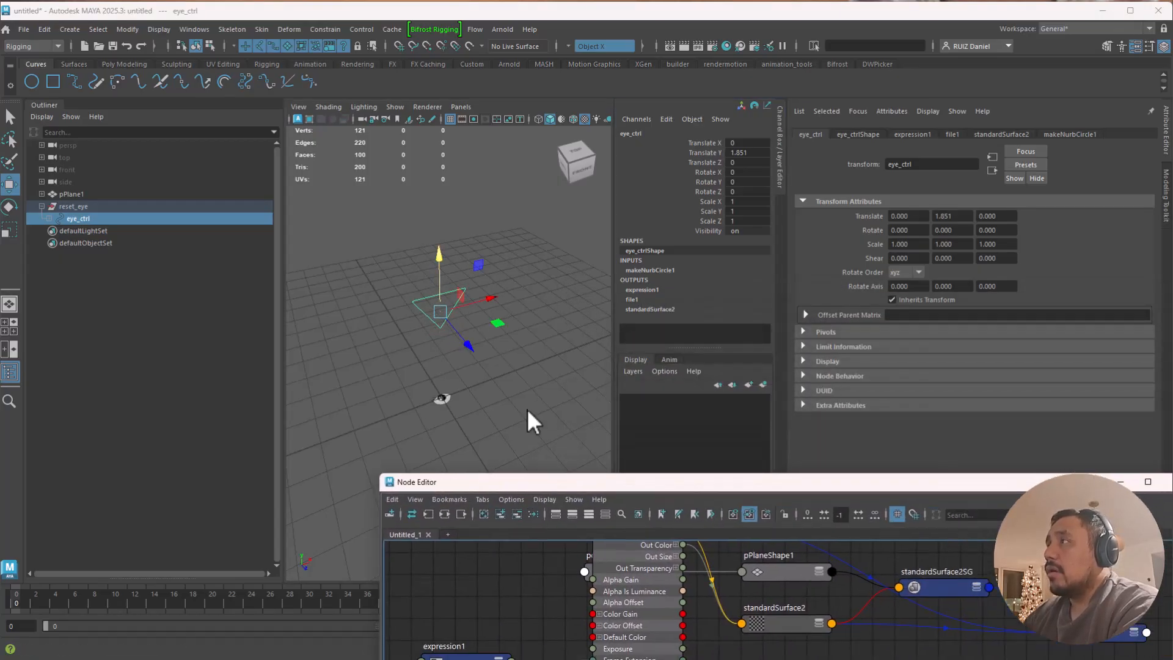
{"action": "left_click", "coordinate": [848, 345]}
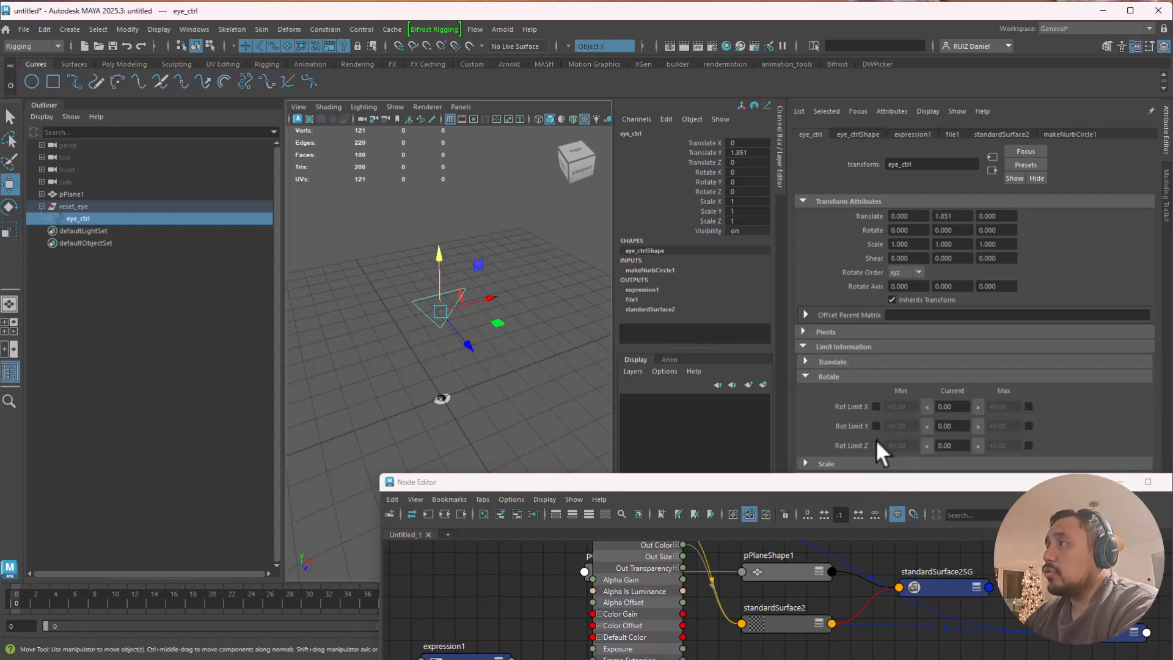
{"action": "left_click", "coordinate": [837, 376]}
{"action": "left_click", "coordinate": [832, 361]}
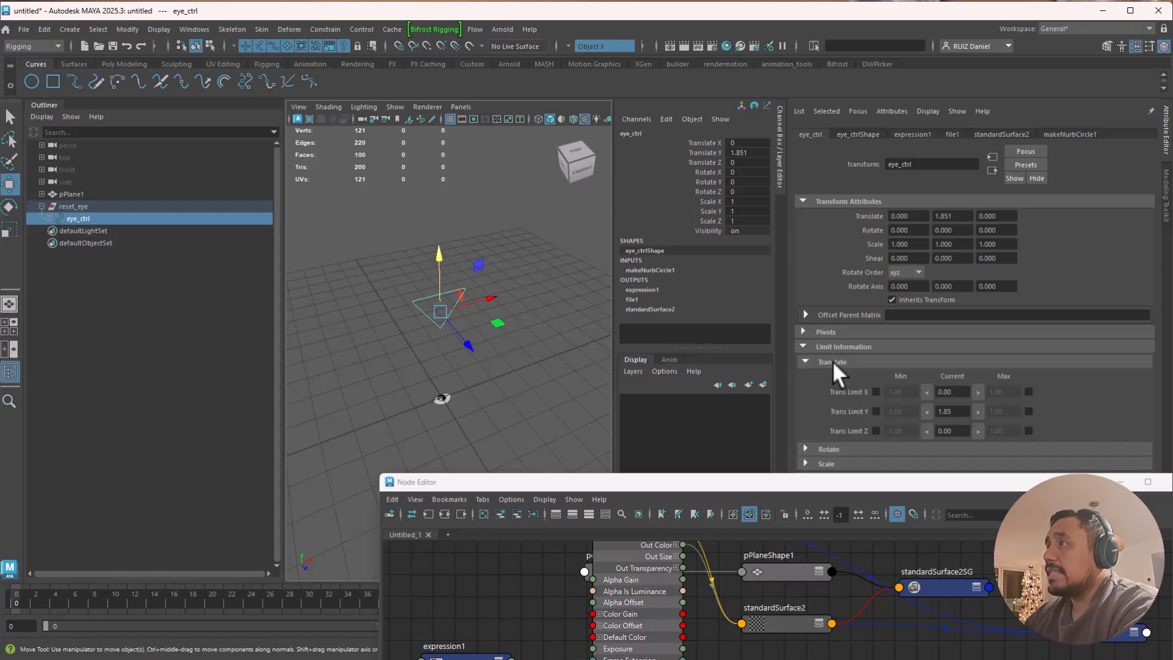
{"action": "left_click", "coordinate": [876, 411]}
{"action": "left_click", "coordinate": [909, 413]}
{"action": "type", "text": "0"}
{"action": "key", "text": "Tab"}
{"action": "key", "text": "Tab"}
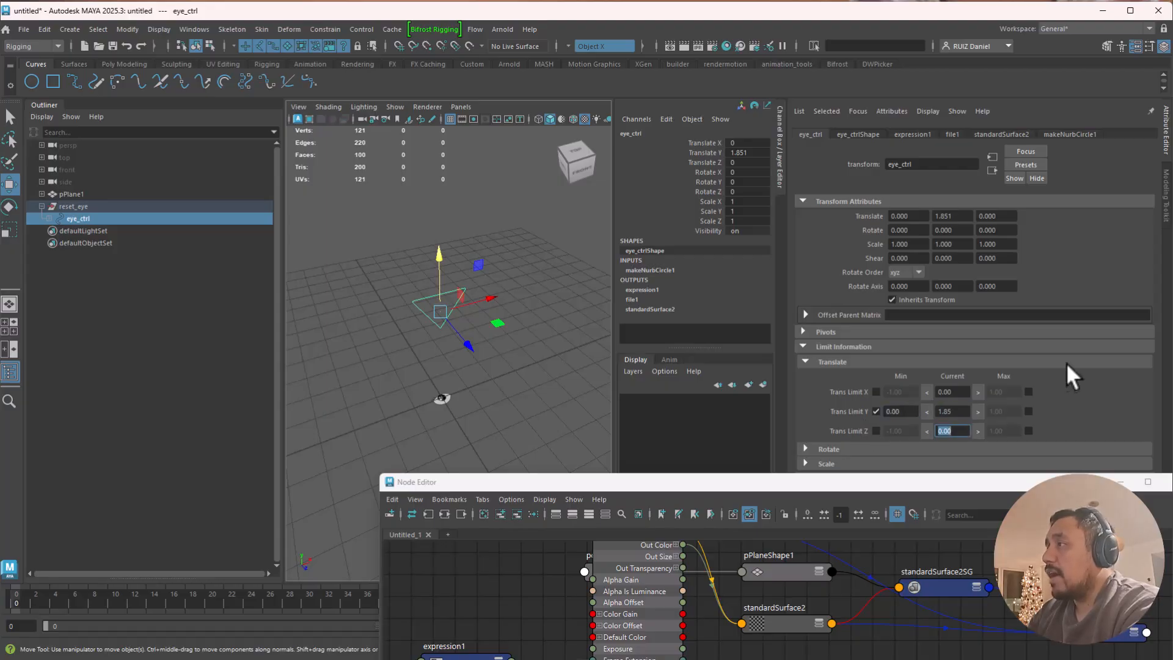
Enable a maximum Translate Y limit for eye_ctrl and set it to 3
{"action": "left_click", "coordinate": [1028, 412]}
{"action": "left_click", "coordinate": [1001, 411]}
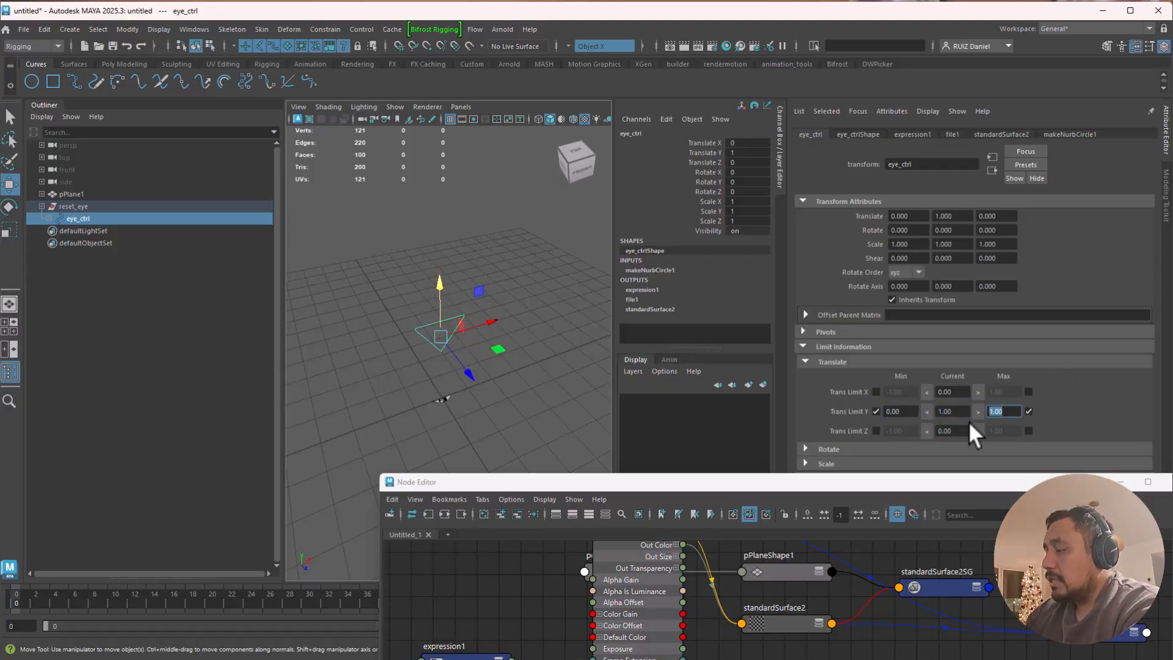
{"action": "type", "text": "3"}
{"action": "key", "text": "Return"}
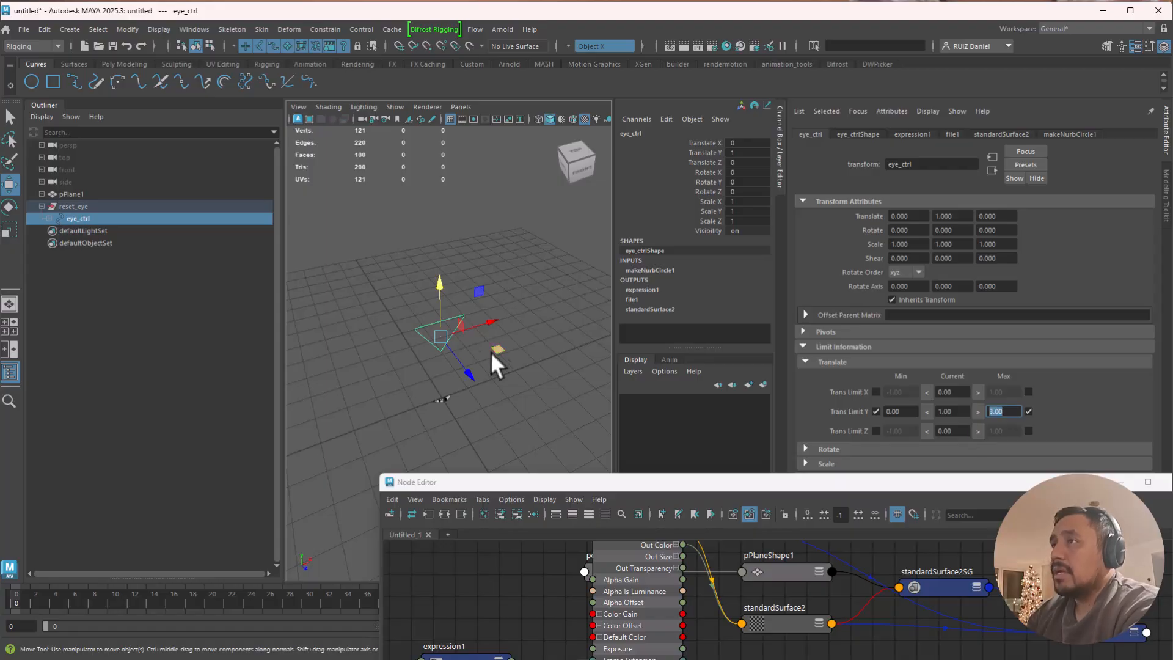
Move eye_ctrl between its Translate Y limits and examine the changing eye images on the plane
{"action": "left_click_drag", "start_coordinate": [435, 292], "coordinate": [453, 351]}
{"action": "left_click_drag", "start_coordinate": [435, 177], "coordinate": [474, 371]}
{"action": "middle_click_drag", "start_coordinate": [474, 371], "coordinate": [463, 342], "text": "alt"}
{"action": "right_click_drag", "start_coordinate": [463, 342], "coordinate": [500, 421], "text": "alt"}
{"action": "left_click_drag", "start_coordinate": [487, 228], "coordinate": [493, 327]}
{"action": "left_click_drag", "start_coordinate": [493, 396], "coordinate": [492, 381]}
{"action": "left_click_drag", "start_coordinate": [567, 401], "coordinate": [536, 322], "text": "alt"}
{"action": "scroll", "coordinate": [493, 413], "scroll_direction": "down", "scroll_amount": 5}
{"action": "scroll", "coordinate": [498, 391], "scroll_direction": "up", "scroll_amount": 3}
Create a polygon sphere and place it behind the plane at about 0.227 in Translate Y and -1.286 in Translate Z
{"action": "left_click", "coordinate": [514, 369]}
{"action": "left_click", "coordinate": [496, 374]}
{"action": "left_click", "coordinate": [72, 64]}
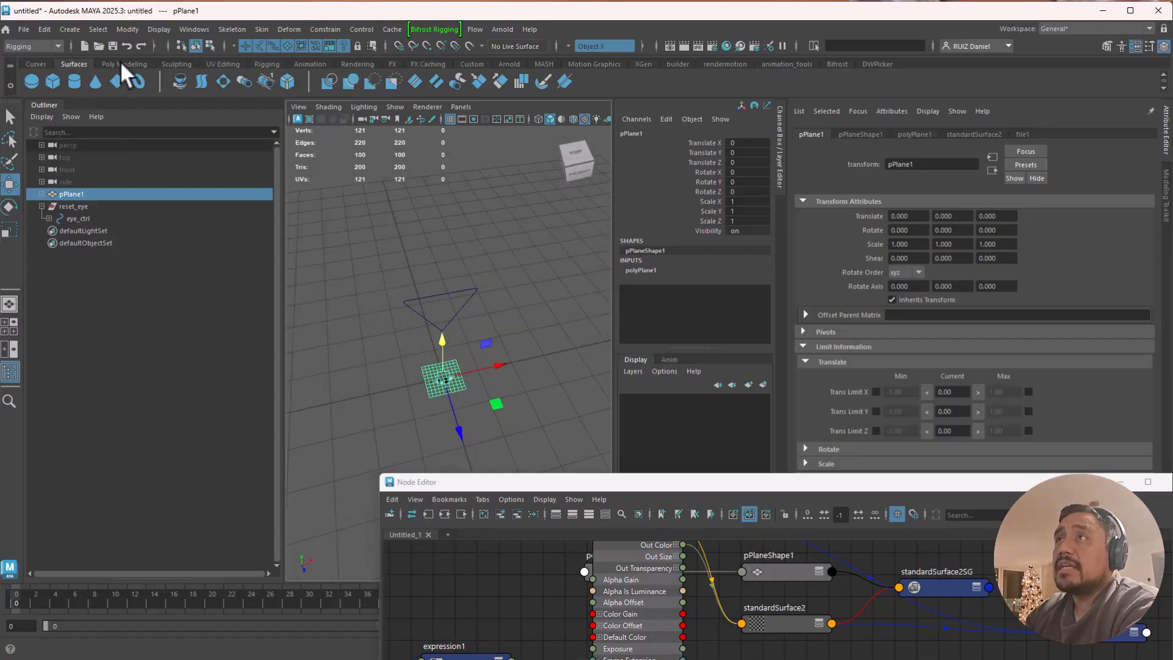
{"action": "left_click", "coordinate": [121, 64]}
{"action": "left_click", "coordinate": [31, 84]}
{"action": "left_click_drag", "start_coordinate": [445, 369], "coordinate": [455, 322], "text": "alt"}
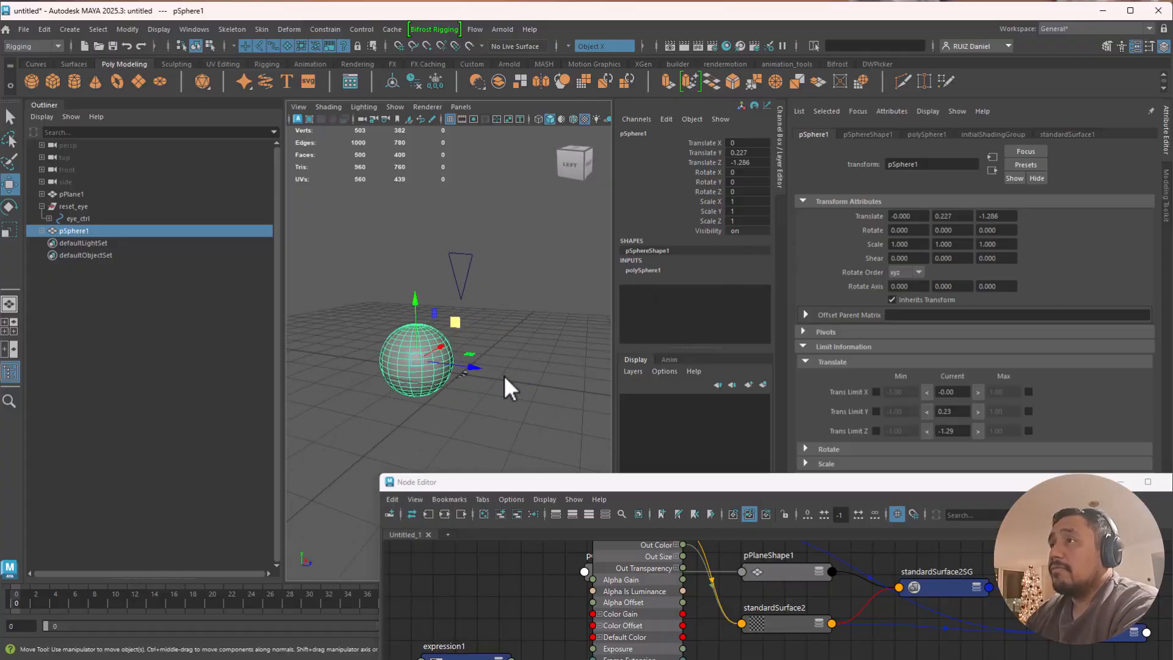
Move and rotate pPlane1 in front of the sphere, to about -0.518, 0.733, -0.488, with rotation about 58, -23.9, 10 degrees
{"action": "left_click", "coordinate": [484, 376]}
{"action": "left_click", "coordinate": [467, 374]}
{"action": "left_click_drag", "start_coordinate": [530, 364], "coordinate": [511, 323], "text": "alt"}
{"action": "key", "text": "e"}
{"action": "right_click_drag", "start_coordinate": [511, 324], "coordinate": [529, 339], "text": "alt"}
{"action": "key", "text": "w"}
{"action": "left_click_drag", "start_coordinate": [558, 272], "coordinate": [448, 276]}
{"action": "key", "text": "e"}
{"action": "key", "text": "w"}
{"action": "key", "text": "e"}
{"action": "left_click_drag", "start_coordinate": [471, 325], "coordinate": [466, 277], "text": "alt"}
{"action": "key", "text": "q"}
Select pPlane1 and then pSphere1, and create a ShrinkWrap deformer with Toward Inner Object projection
{"action": "left_click", "coordinate": [474, 188]}
{"action": "left_click", "coordinate": [495, 241]}
{"action": "left_click_drag", "start_coordinate": [535, 287], "coordinate": [425, 294], "text": "alt"}
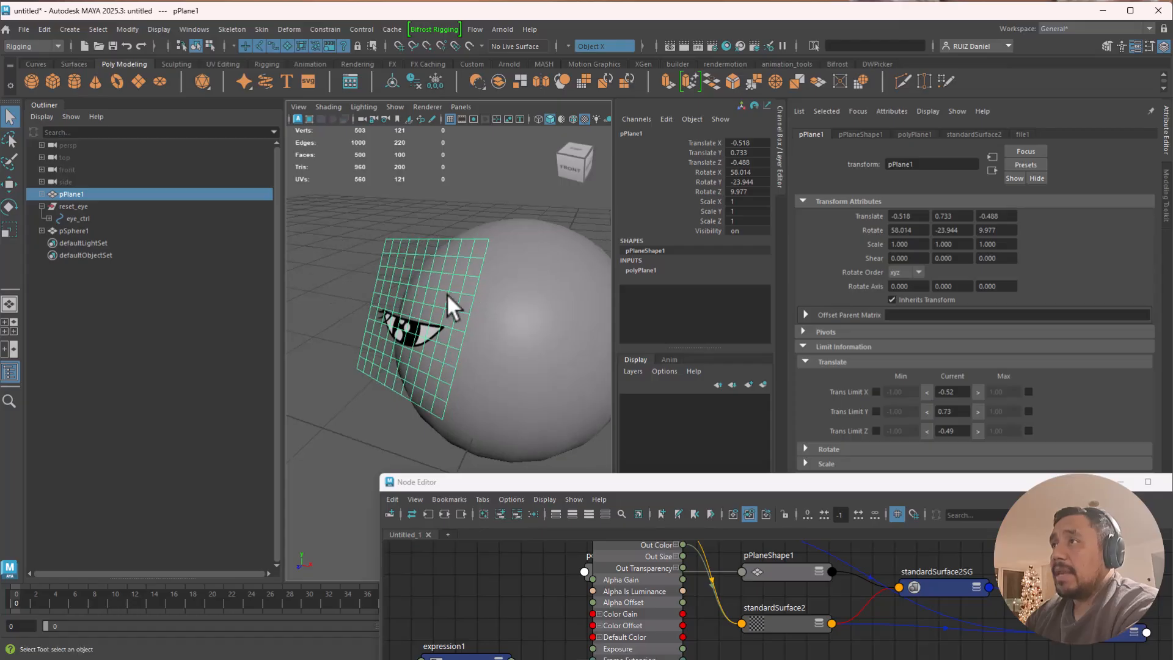
{"action": "left_click", "coordinate": [531, 346], "text": "shift"}
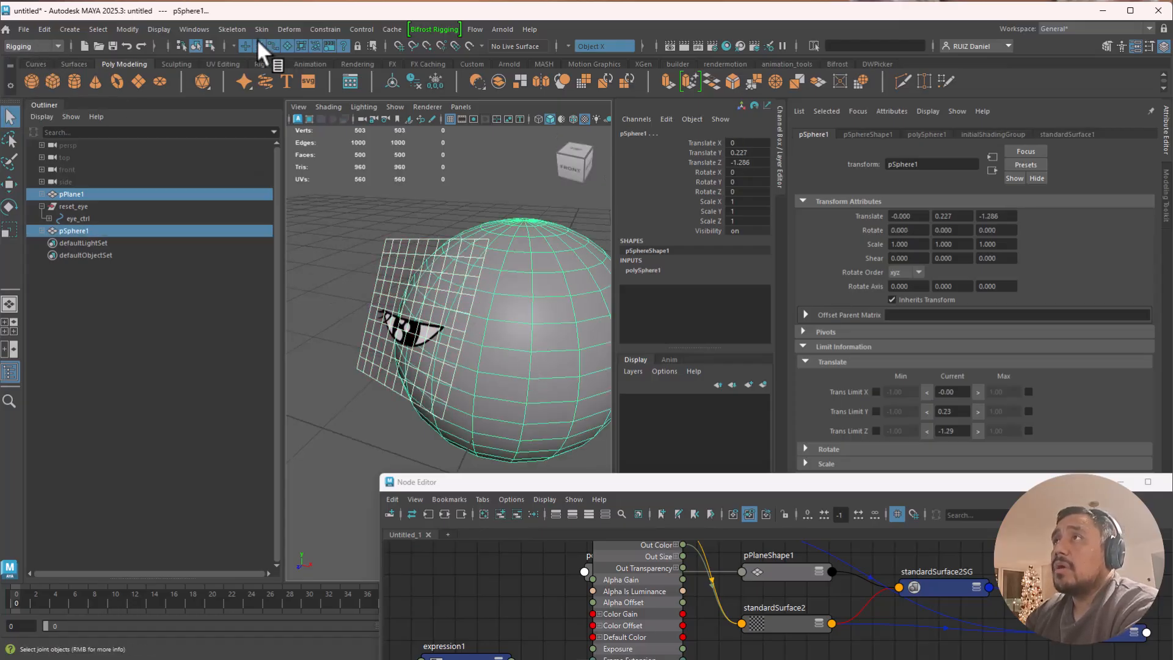
{"action": "left_click", "coordinate": [288, 30]}
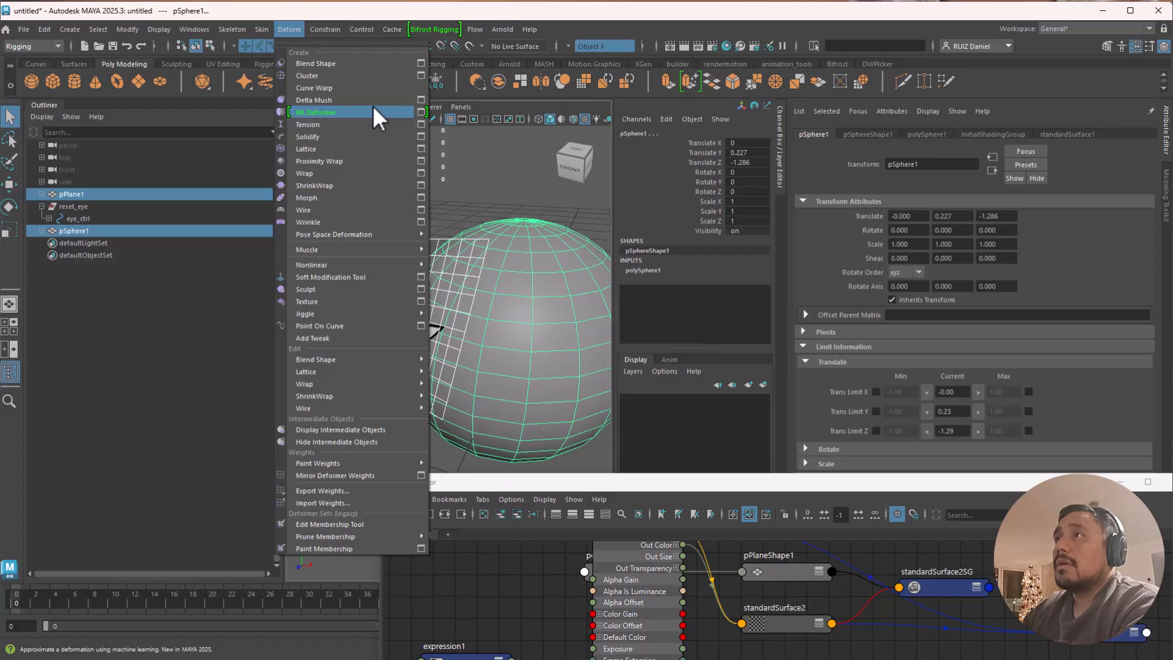
{"action": "left_click", "coordinate": [421, 185]}
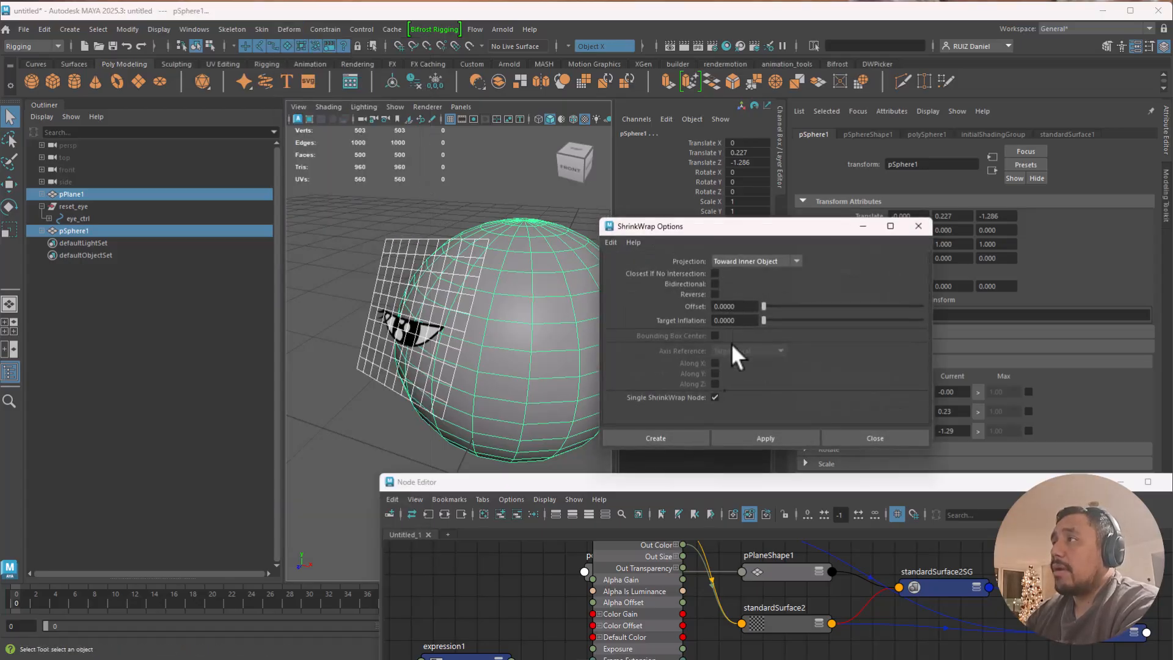
{"action": "left_click", "coordinate": [663, 442]}
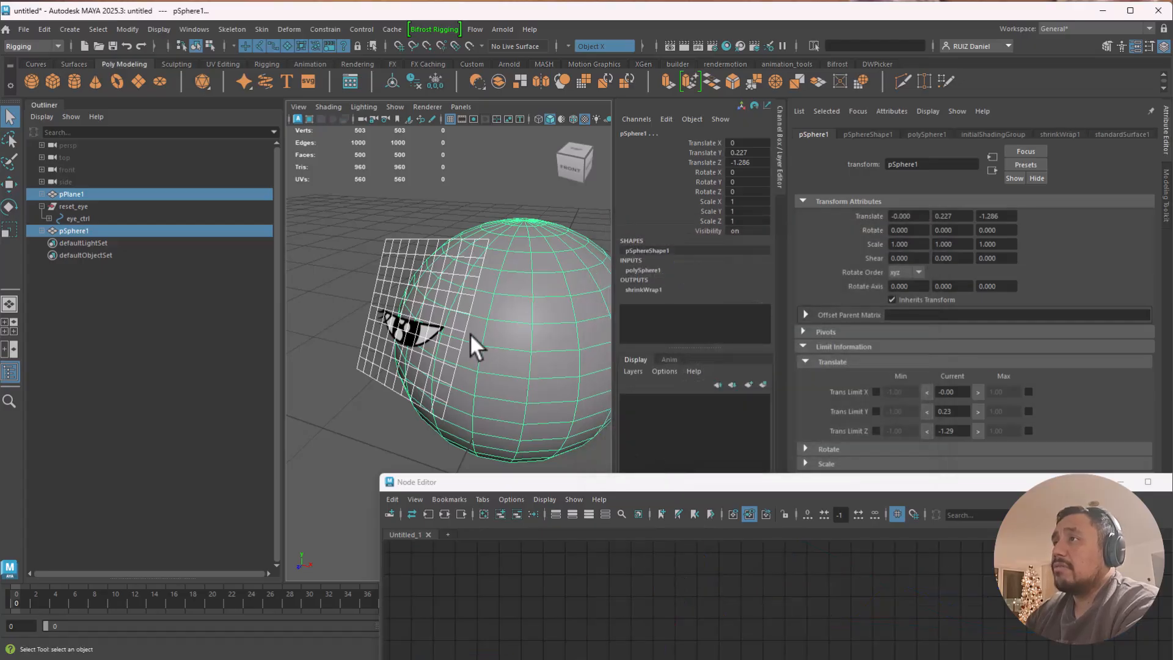
Set the projection of pPlane1's shrinkWrap1 deformer to Vertex Normals and inspect the plane on the sphere
{"action": "left_click_drag", "start_coordinate": [460, 288], "coordinate": [519, 245], "text": "alt"}
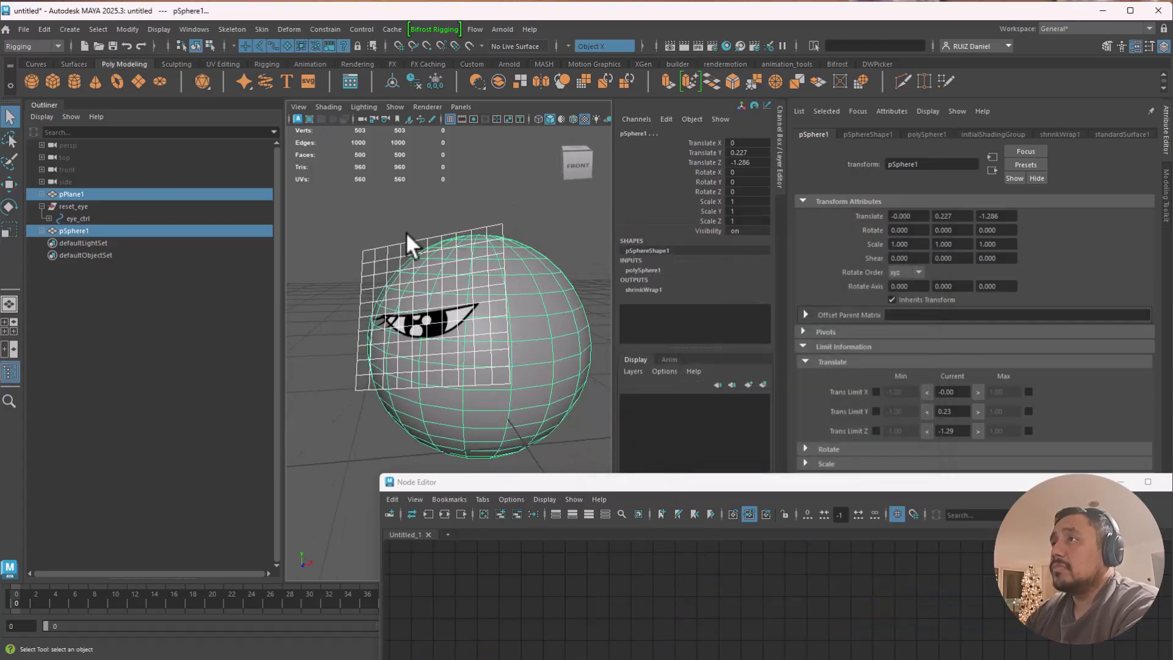
{"action": "left_click", "coordinate": [367, 249]}
{"action": "left_click", "coordinate": [375, 259]}
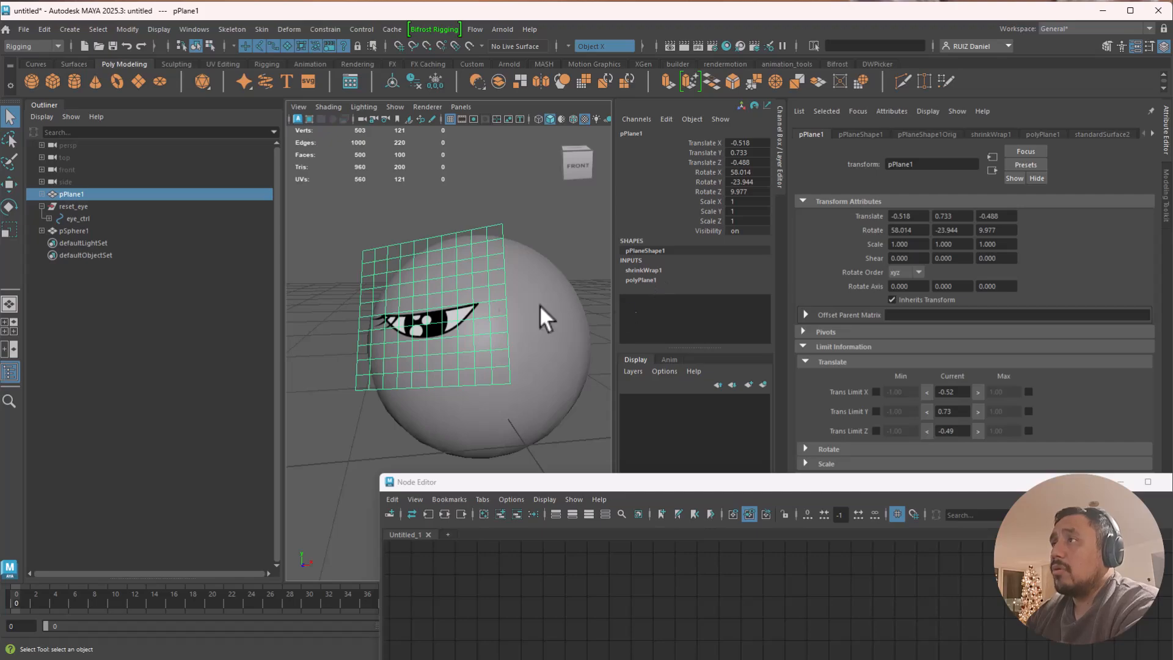
{"action": "left_click", "coordinate": [648, 271]}
{"action": "scroll", "coordinate": [764, 256], "scroll_direction": "down", "scroll_amount": 3}
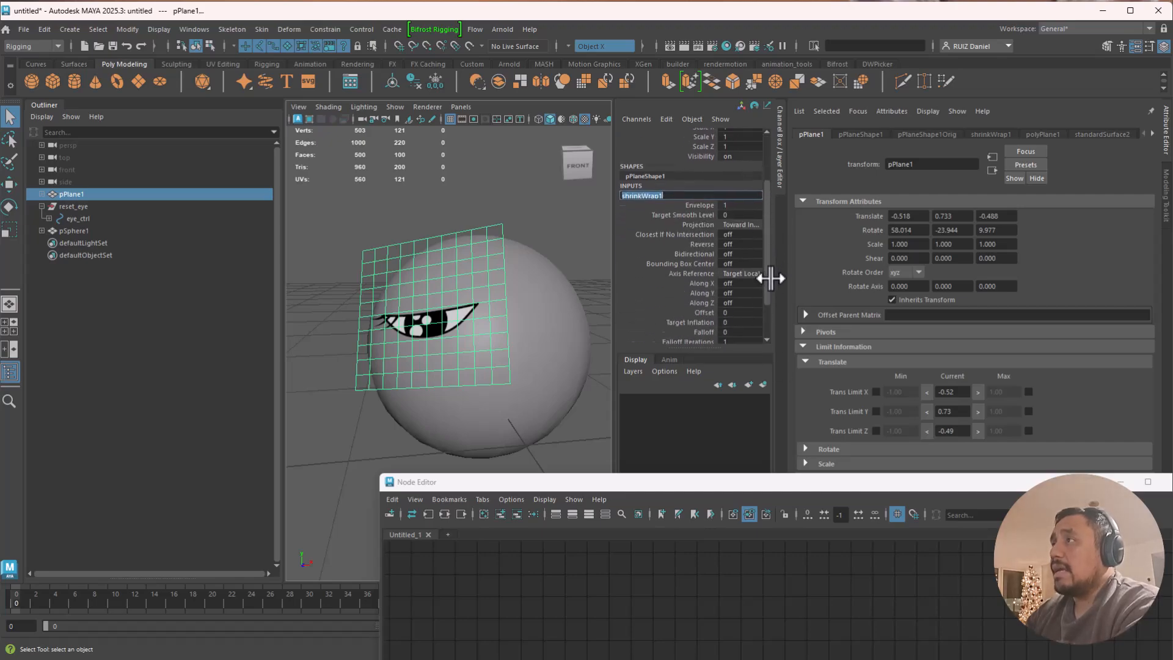
{"action": "left_click", "coordinate": [736, 212]}
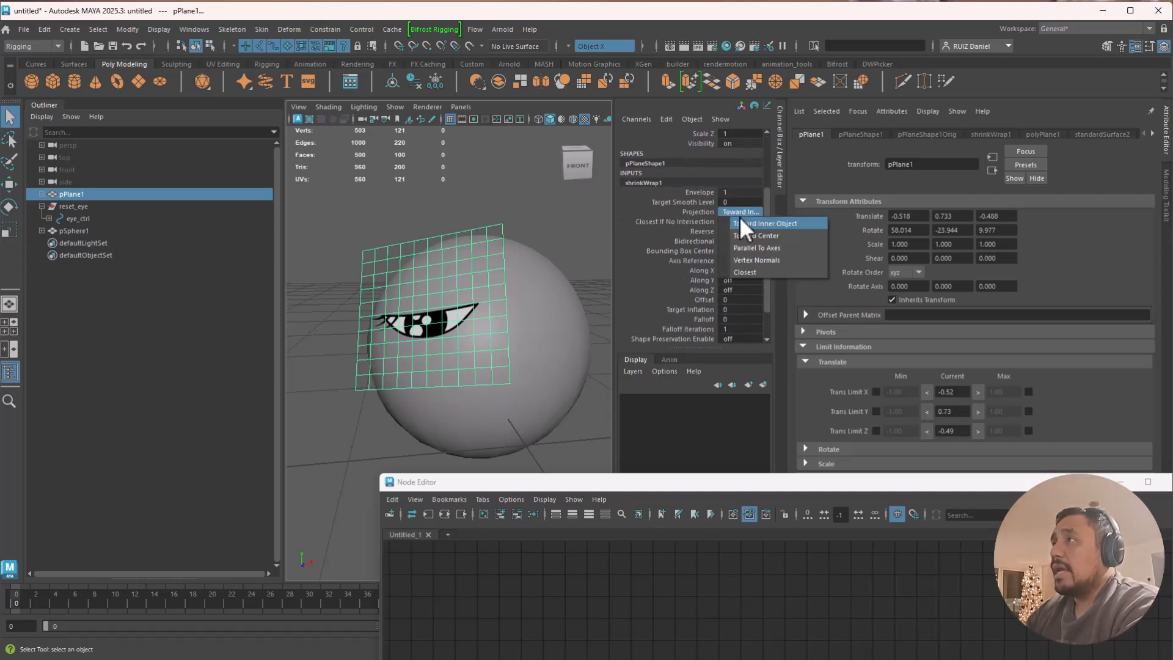
{"action": "left_click", "coordinate": [754, 261]}
{"action": "left_click_drag", "start_coordinate": [439, 271], "coordinate": [485, 241], "text": "alt"}
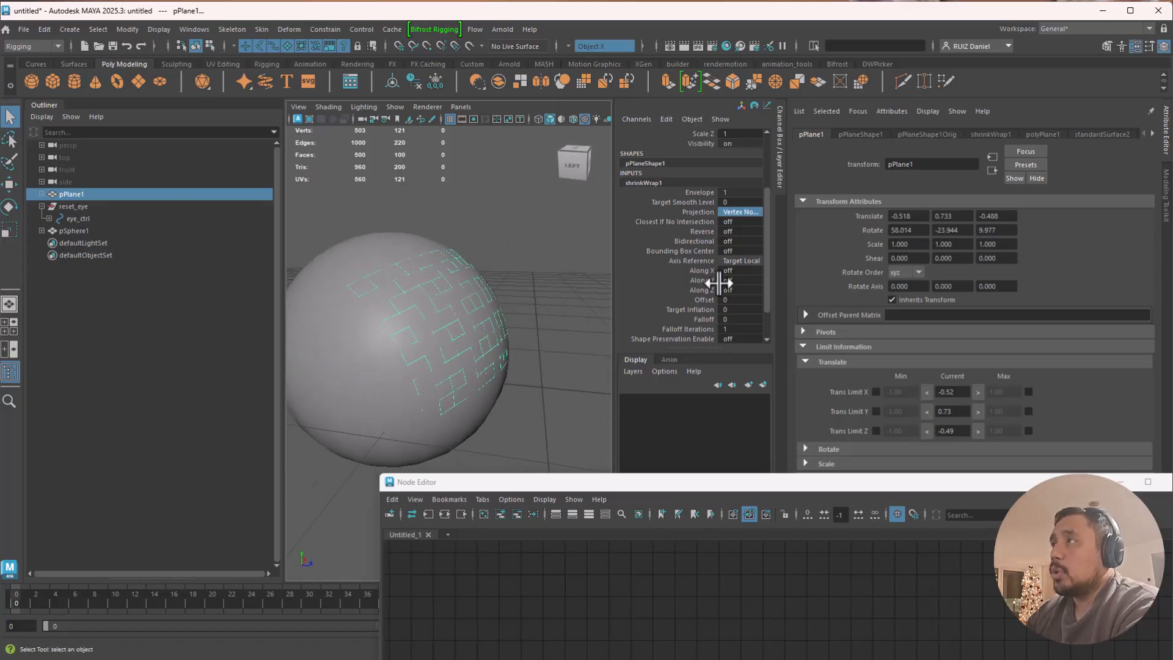
Try scaling the shrink-wrapped plane and undo the scaling
{"action": "key", "text": "w"}
{"action": "left_click_drag", "start_coordinate": [523, 295], "coordinate": [445, 352], "text": "alt"}
{"action": "key", "text": "r"}
{"action": "key", "text": "ctrl+z"}
{"action": "scroll", "coordinate": [764, 291], "scroll_direction": "down", "scroll_amount": 2}
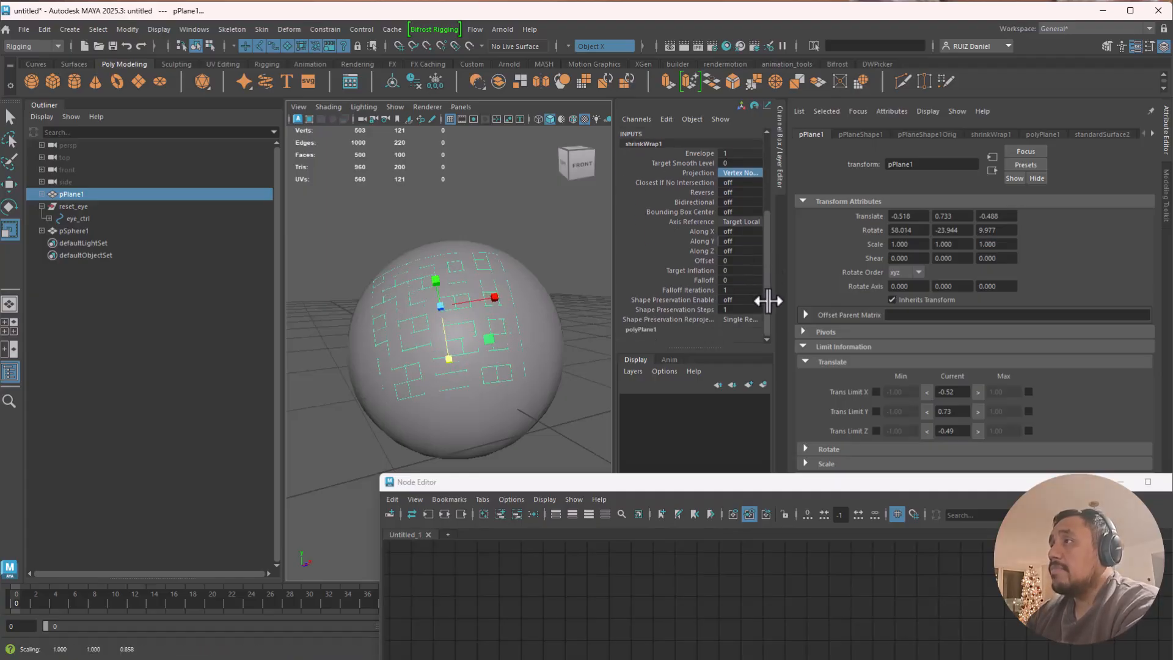
Set the offset of pPlane1's shrinkWrap1 deformer to 0.01 to lift the plane off the sphere's surface
{"action": "left_click", "coordinate": [703, 267]}
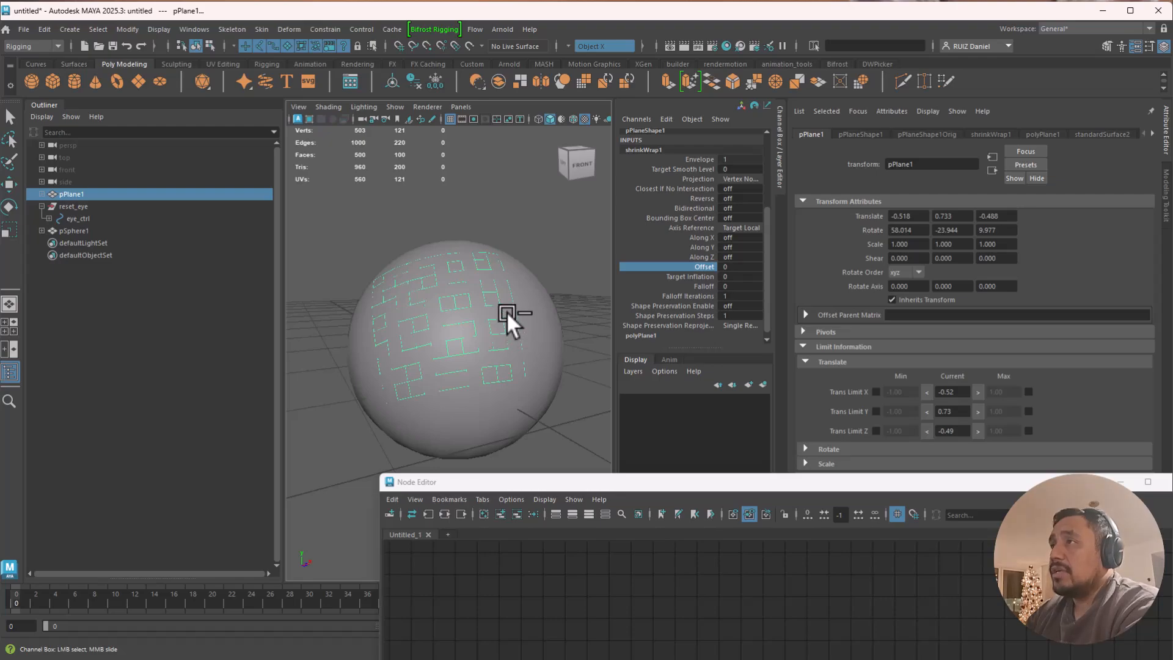
{"action": "middle_click_drag", "start_coordinate": [507, 311], "coordinate": [519, 320]}
{"action": "key", "text": "ctrl+z"}
{"action": "key", "text": "ctrl+z"}
{"action": "left_click_drag", "start_coordinate": [538, 309], "coordinate": [409, 244], "text": "alt"}
{"action": "scroll", "coordinate": [749, 238], "scroll_direction": "up", "scroll_amount": 3}
Try scaling pPlane1 with the new offset on the sphere and undo the scaling
{"action": "key", "text": "r"}
{"action": "mouse_move", "coordinate": [438, 379]}
{"action": "left_mouse_down"}
{"action": "mouse_move", "coordinate": [441, 344]}
{"action": "mouse_move", "coordinate": [442, 389]}
{"action": "left_mouse_up"}
{"action": "key", "text": "ctrl+z"}
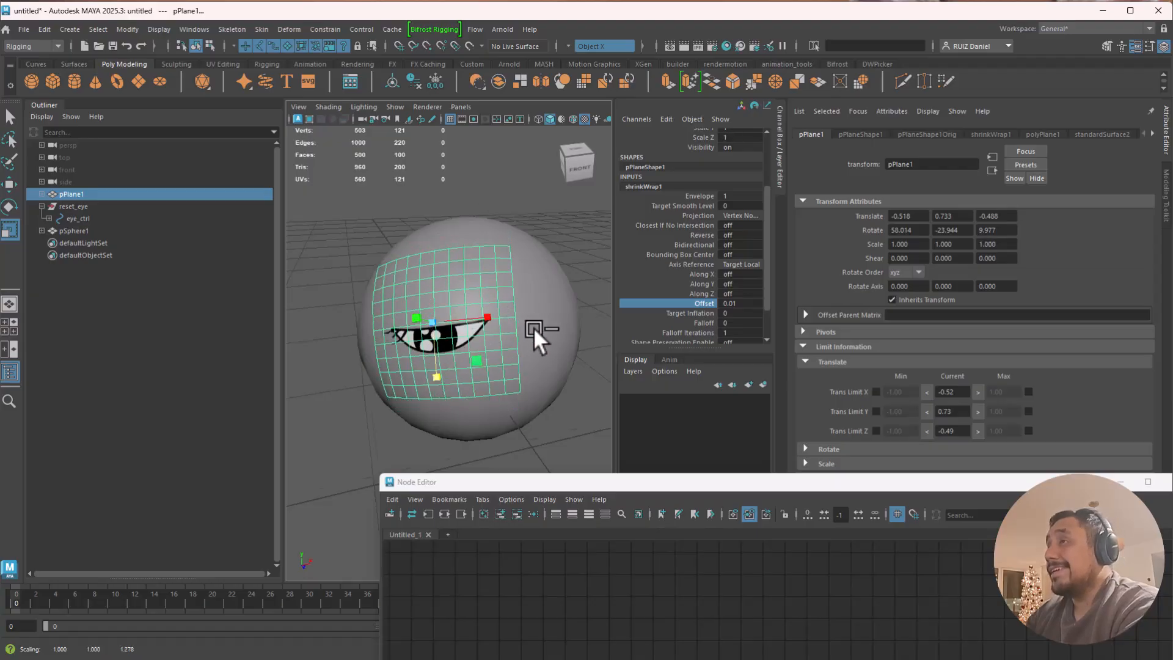
Select eye_ctrl, try moving it up and down, and reset its Translate Y to 0
{"action": "right_click_drag", "start_coordinate": [531, 326], "coordinate": [487, 255], "text": "alt"}
{"action": "left_click", "coordinate": [498, 211]}
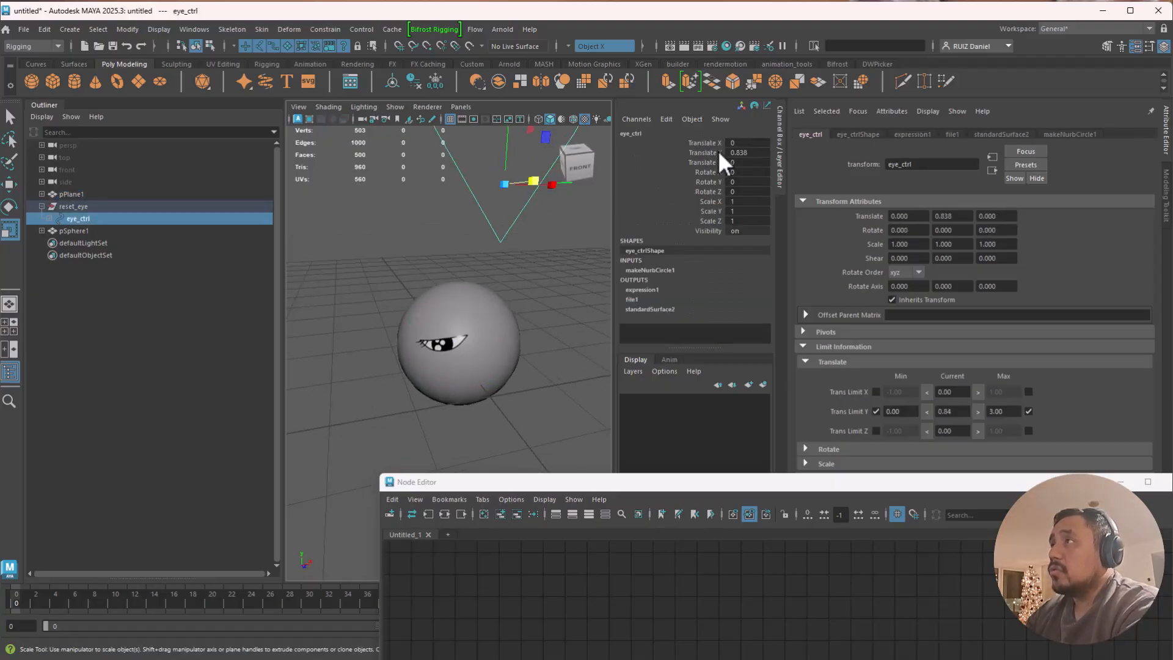
{"action": "key", "text": "w"}
{"action": "left_click_drag", "start_coordinate": [504, 184], "coordinate": [496, 81]}
{"action": "left_click_drag", "start_coordinate": [497, 35], "coordinate": [495, 433]}
{"action": "key", "text": "ctrl+z"}
{"action": "key", "text": "ctrl+z"}
{"action": "key", "text": "ctrl+z"}
{"action": "left_click_drag", "start_coordinate": [497, 260], "coordinate": [494, 145], "text": "alt"}
{"action": "key", "text": "ctrl+z"}
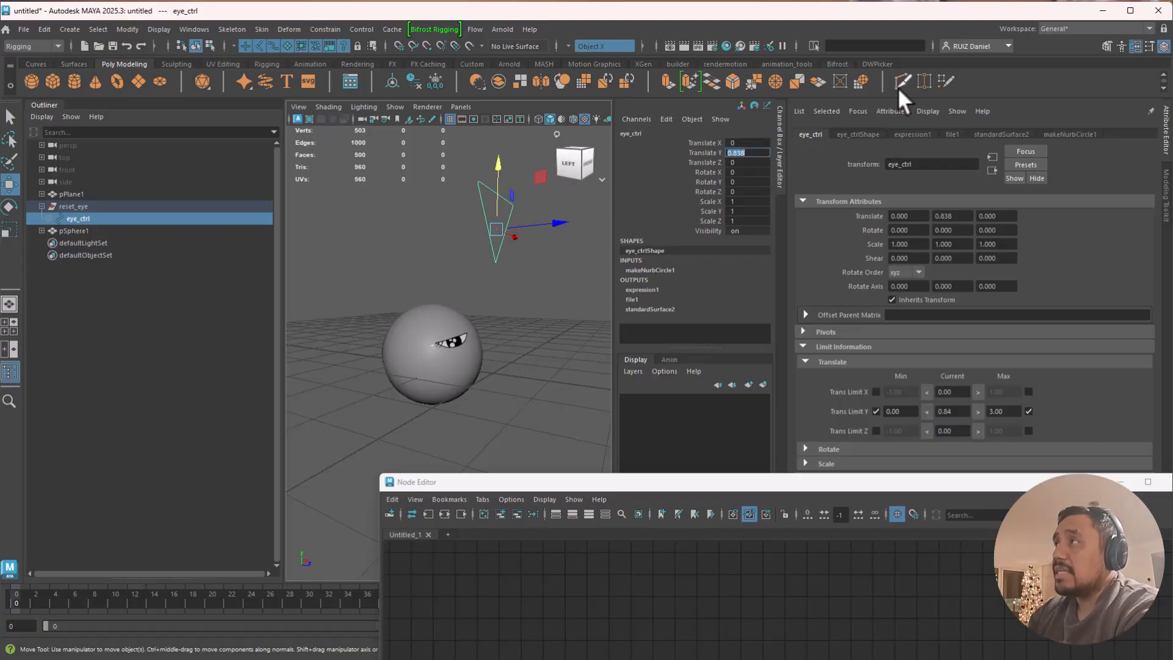
{"action": "type", "text": "0"}
{"action": "key", "text": "Return"}
Move the reset_eye group to about -0.575, 1.115, -0.506, above the eye on the sphere, and scale it uniformly to about 0.235
{"action": "left_click", "coordinate": [77, 207]}
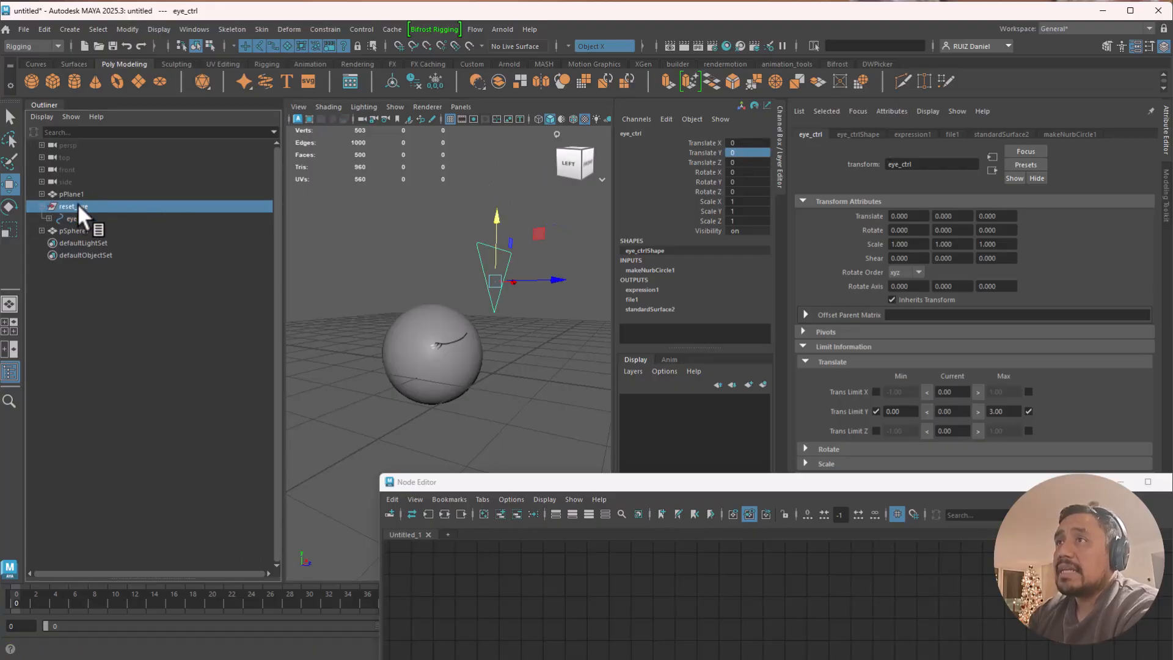
{"action": "left_click_drag", "start_coordinate": [490, 319], "coordinate": [534, 315], "text": "alt"}
{"action": "left_click_drag", "start_coordinate": [534, 237], "coordinate": [504, 269]}
{"action": "left_click_drag", "start_coordinate": [544, 317], "coordinate": [393, 368], "text": "alt"}
{"action": "key", "text": "e"}
{"action": "key", "text": "r"}
{"action": "left_click_drag", "start_coordinate": [462, 346], "coordinate": [471, 282], "text": "alt"}
{"action": "right_click_drag", "start_coordinate": [473, 367], "coordinate": [523, 416], "text": "alt"}
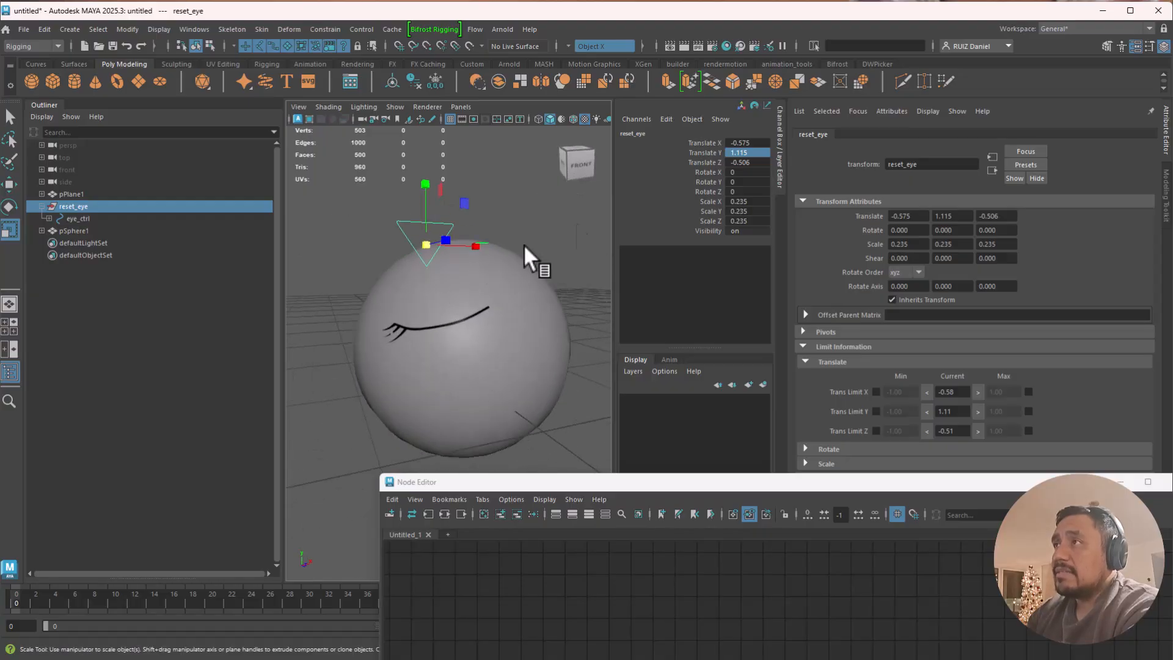
Move eye_ctrl up and down along Y to test the eye images, ending at a Translate Y of about 2.773
{"action": "left_click", "coordinate": [388, 234]}
{"action": "key", "text": "w"}
{"action": "mouse_move", "coordinate": [425, 211]}
{"action": "left_mouse_down"}
{"action": "mouse_move", "coordinate": [428, 90]}
{"action": "mouse_move", "coordinate": [440, 241]}
{"action": "mouse_move", "coordinate": [445, 170]}
{"action": "mouse_move", "coordinate": [446, 219]}
{"action": "left_mouse_up"}
{"action": "left_click_drag", "start_coordinate": [447, 262], "coordinate": [471, 340]}
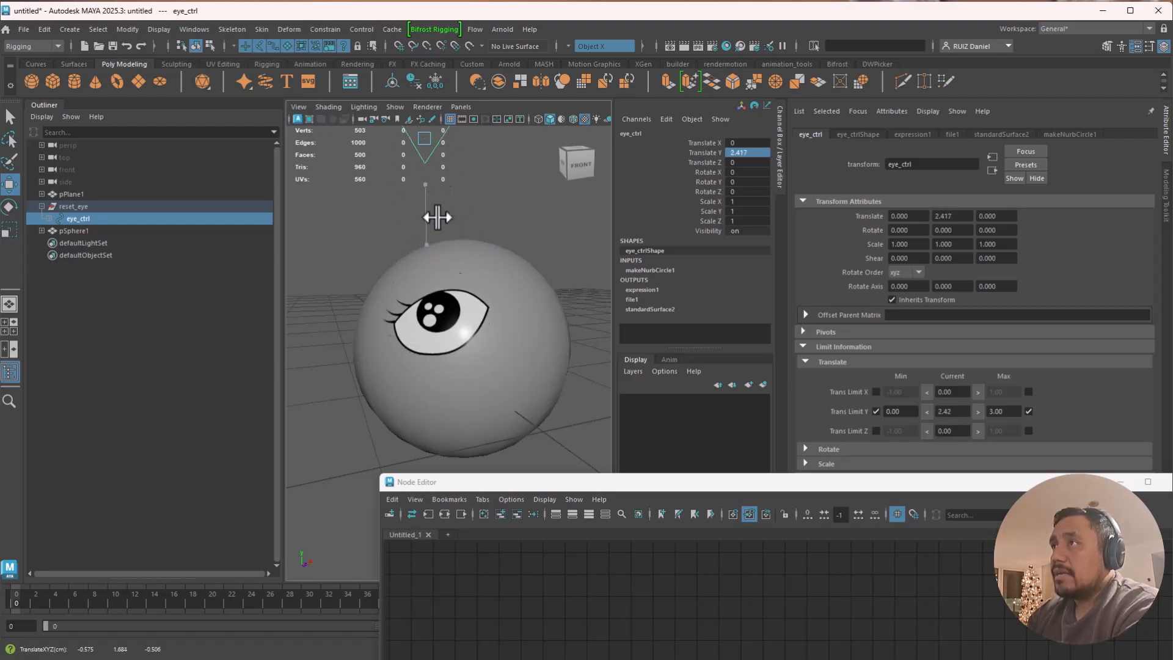
{"action": "left_click_drag", "start_coordinate": [484, 328], "coordinate": [443, 250], "text": "alt"}
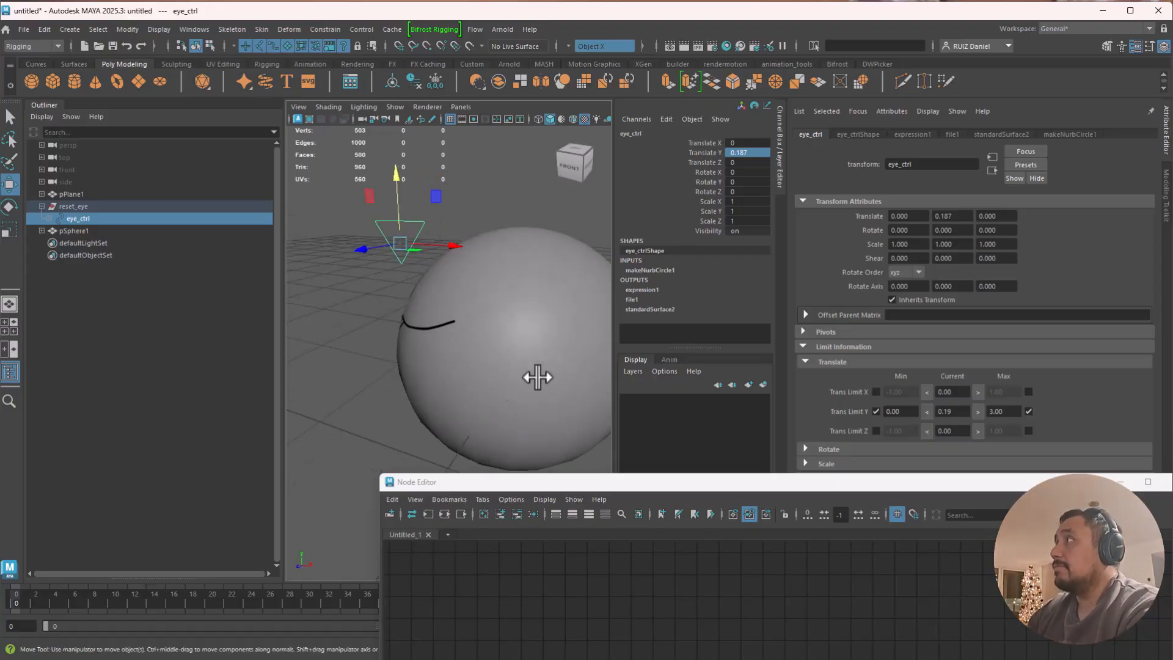
{"action": "left_click_drag", "start_coordinate": [411, 330], "coordinate": [431, 308], "text": "alt"}
{"action": "left_click_drag", "start_coordinate": [411, 214], "coordinate": [413, 132]}
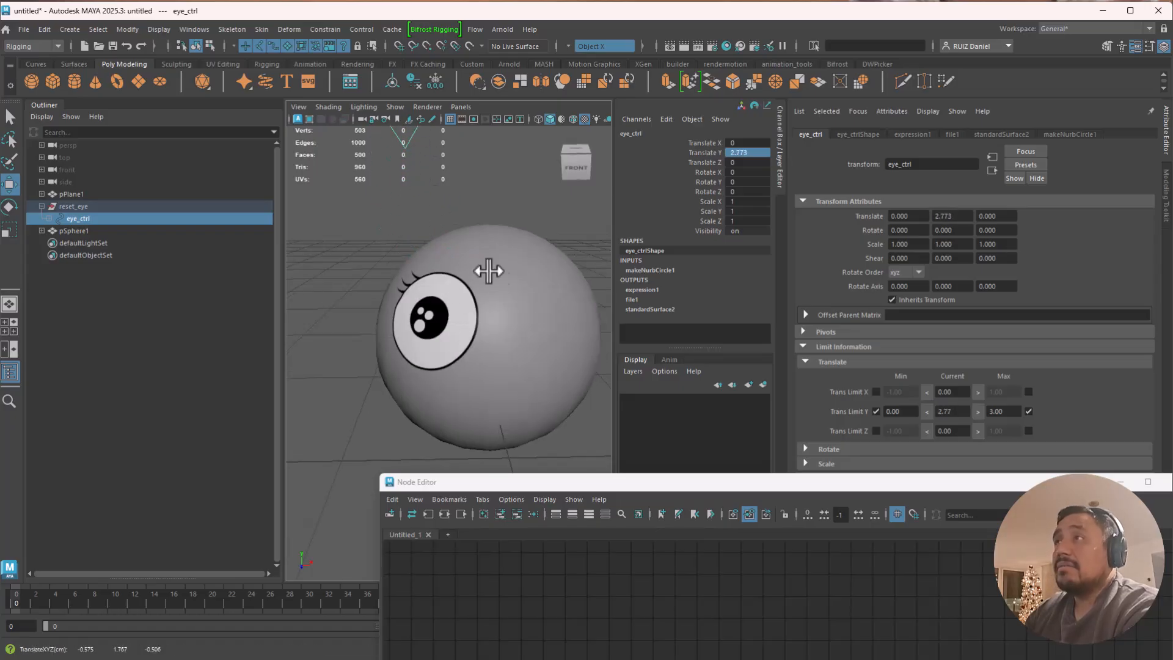
Examine the file1 texture's attributes and its node network in the Node Editor, and minimize the editor
{"action": "left_click_drag", "start_coordinate": [764, 489], "coordinate": [732, 72]}
{"action": "left_click", "coordinate": [672, 394]}
{"action": "left_click_drag", "start_coordinate": [863, 65], "coordinate": [573, 480]}
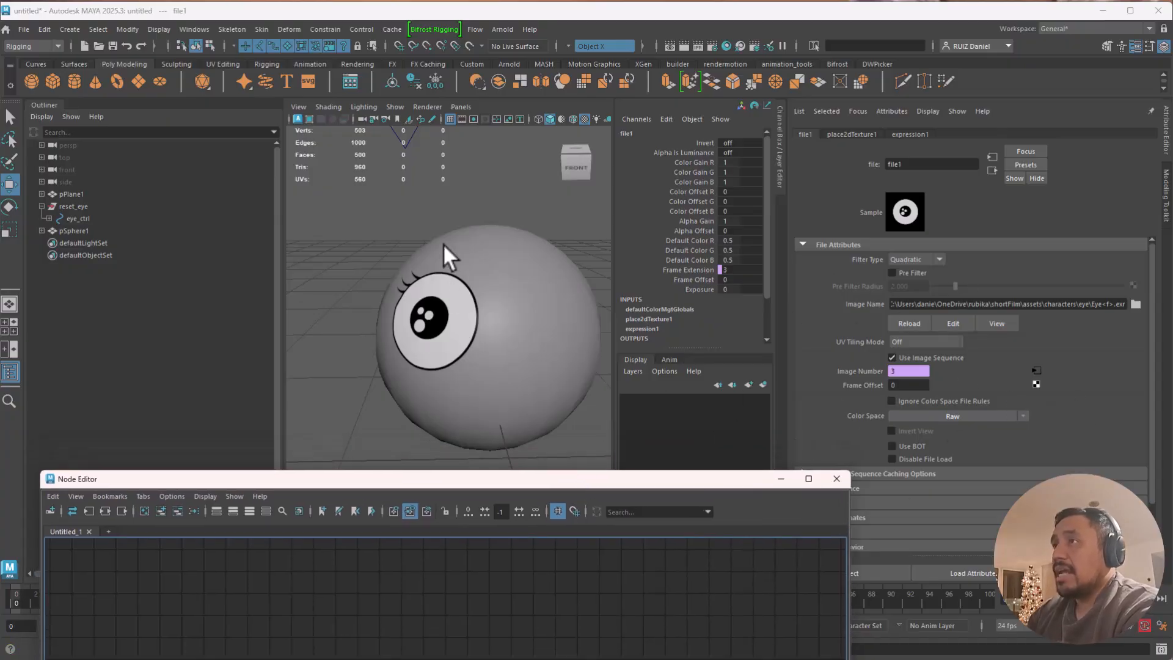
{"action": "left_click_drag", "start_coordinate": [458, 492], "coordinate": [723, 78]}
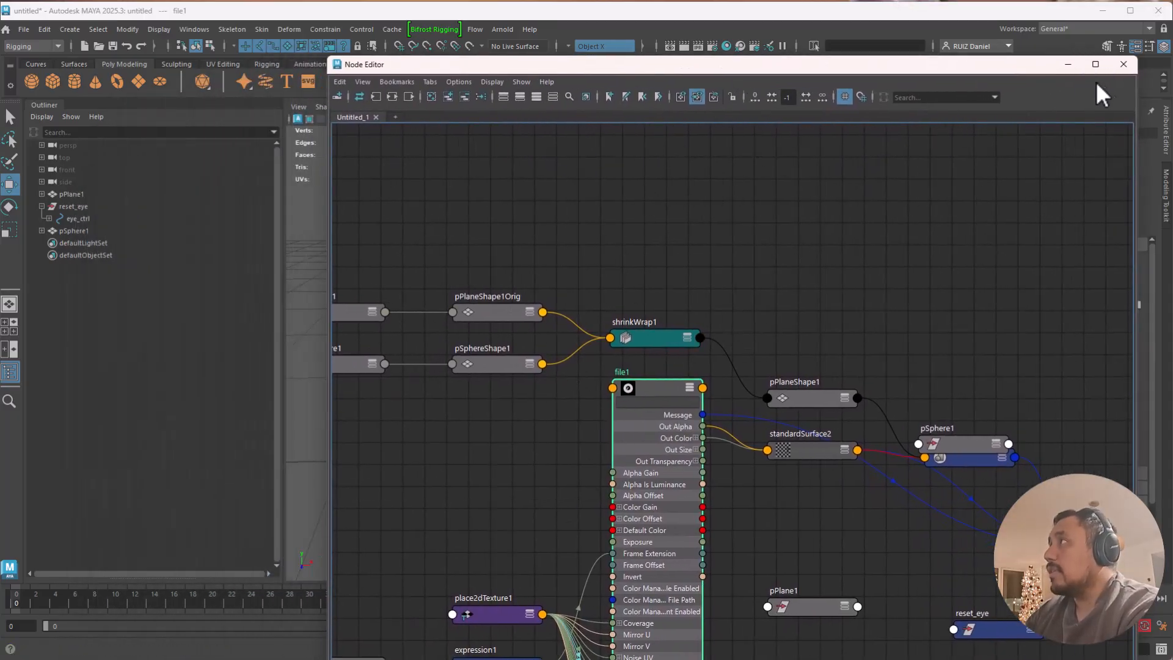
{"action": "left_click", "coordinate": [1068, 65]}
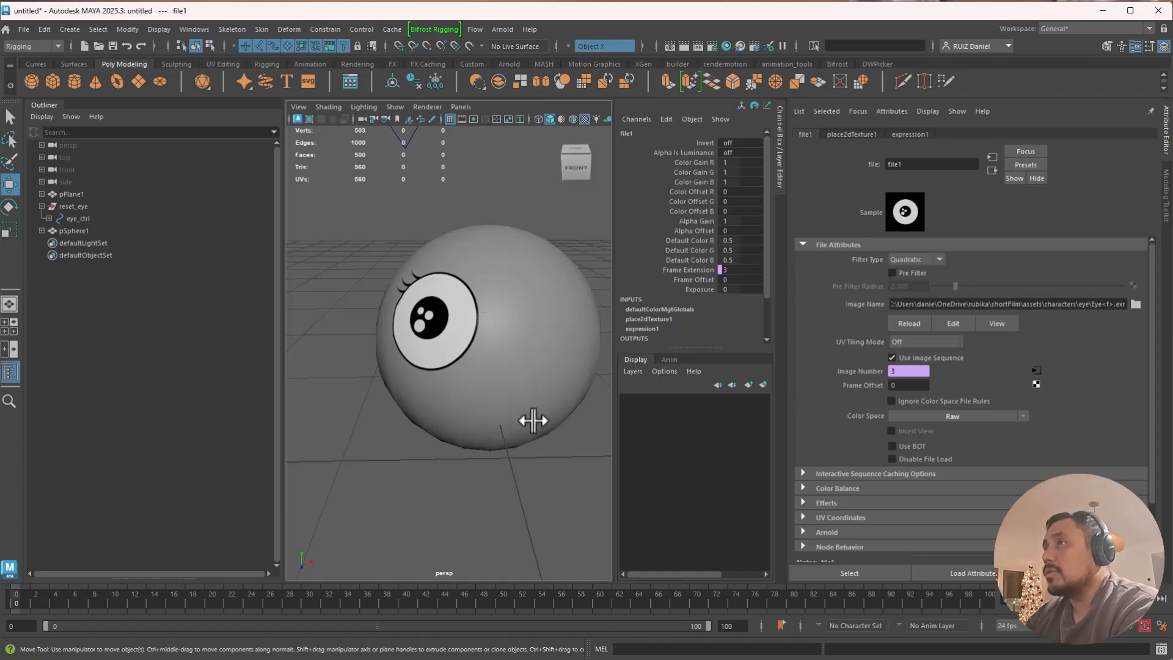
{"action": "left_click_drag", "start_coordinate": [467, 314], "coordinate": [506, 366]}
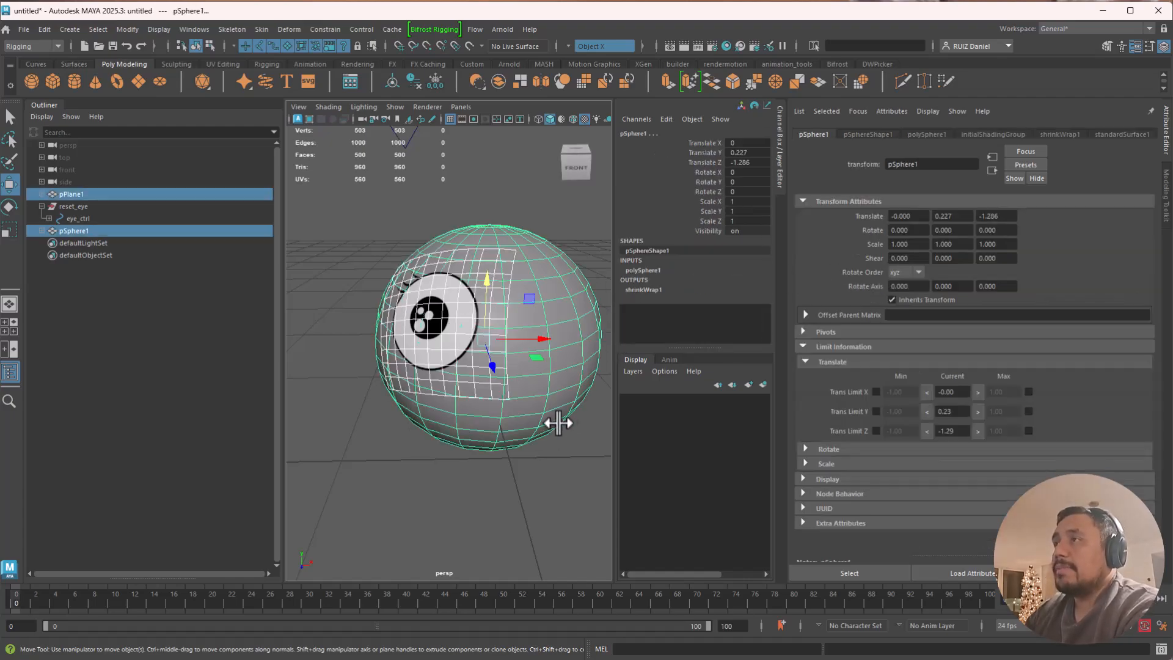
{"action": "left_click", "coordinate": [542, 185]}
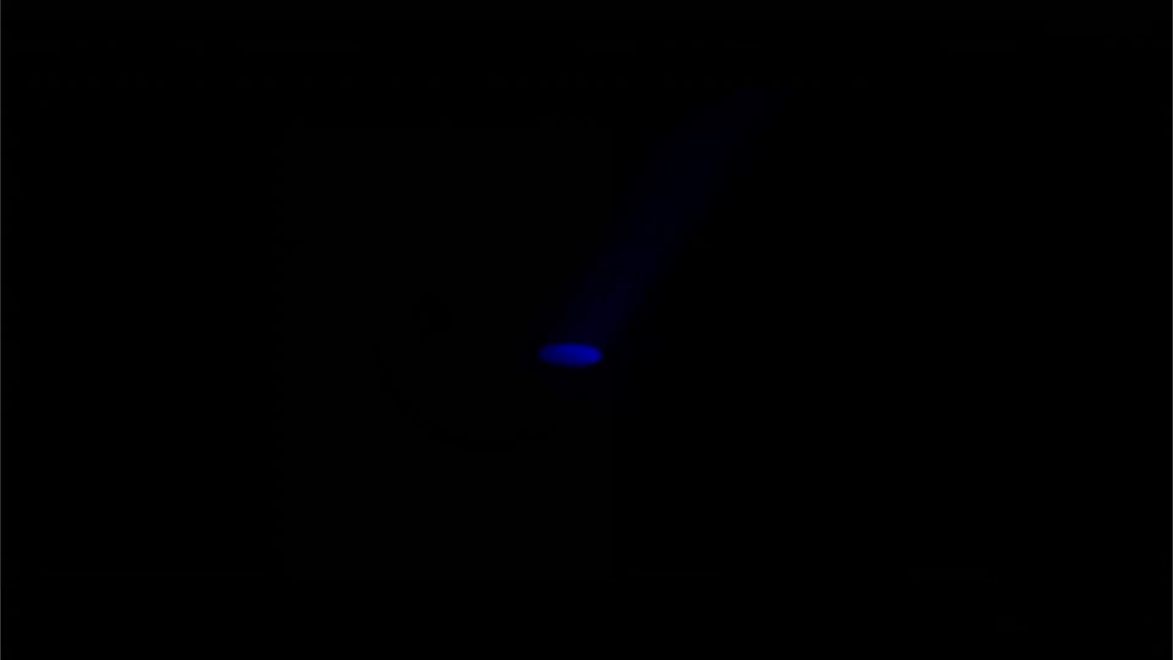